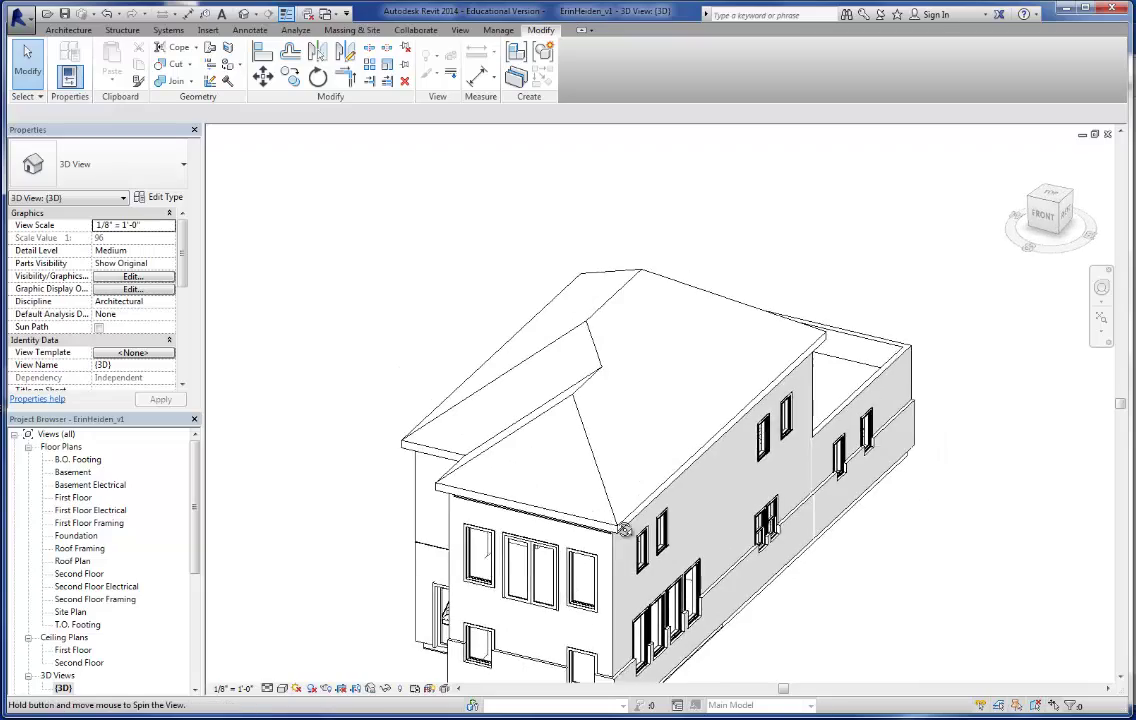
# Open the South building elevation view of the house
pyautogui.scroll(5, 586, 620)
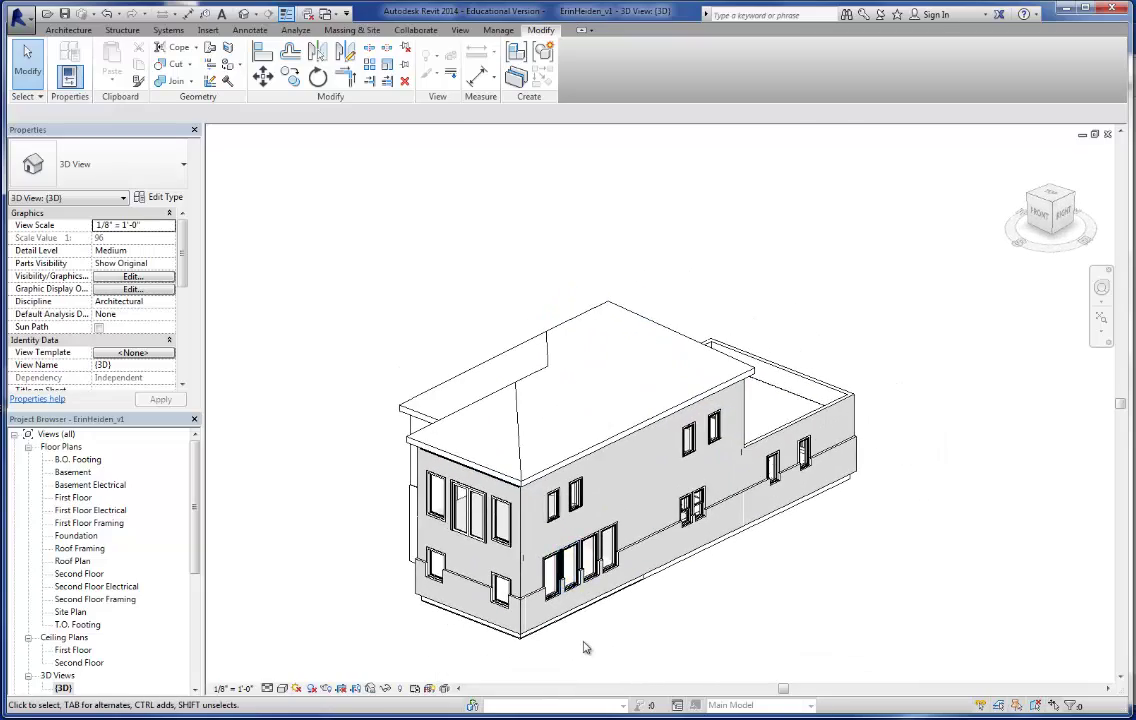
pyautogui.scroll(-3, 440, 563)
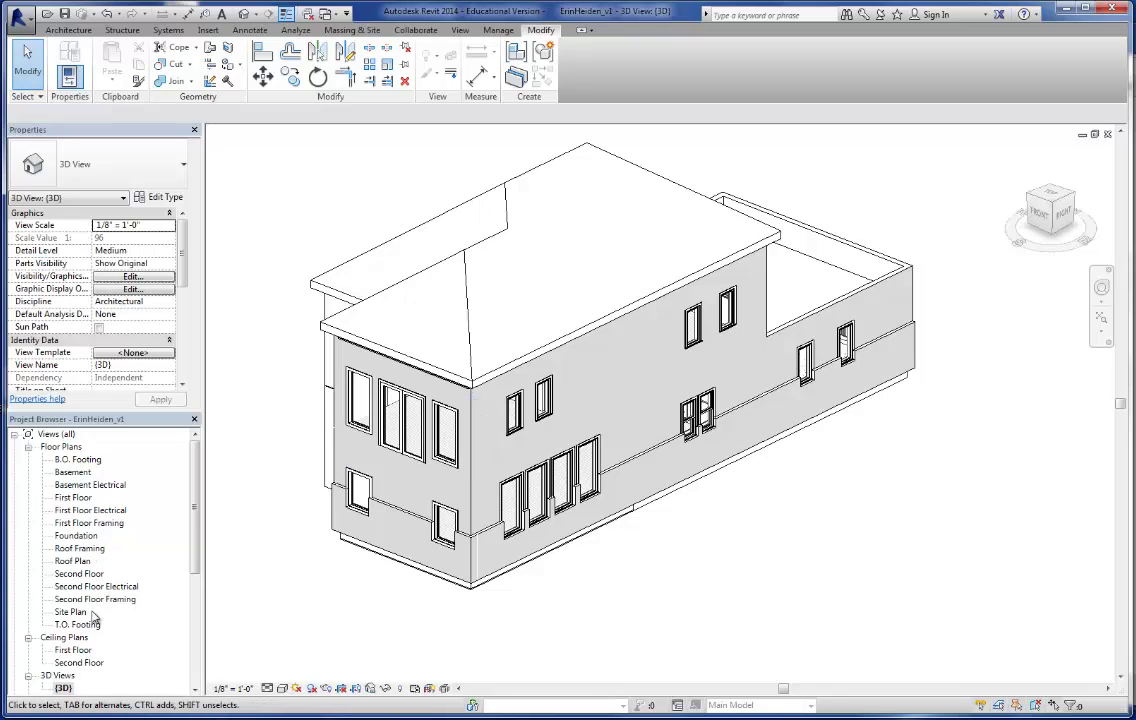
pyautogui.scroll(-3, 90, 580)
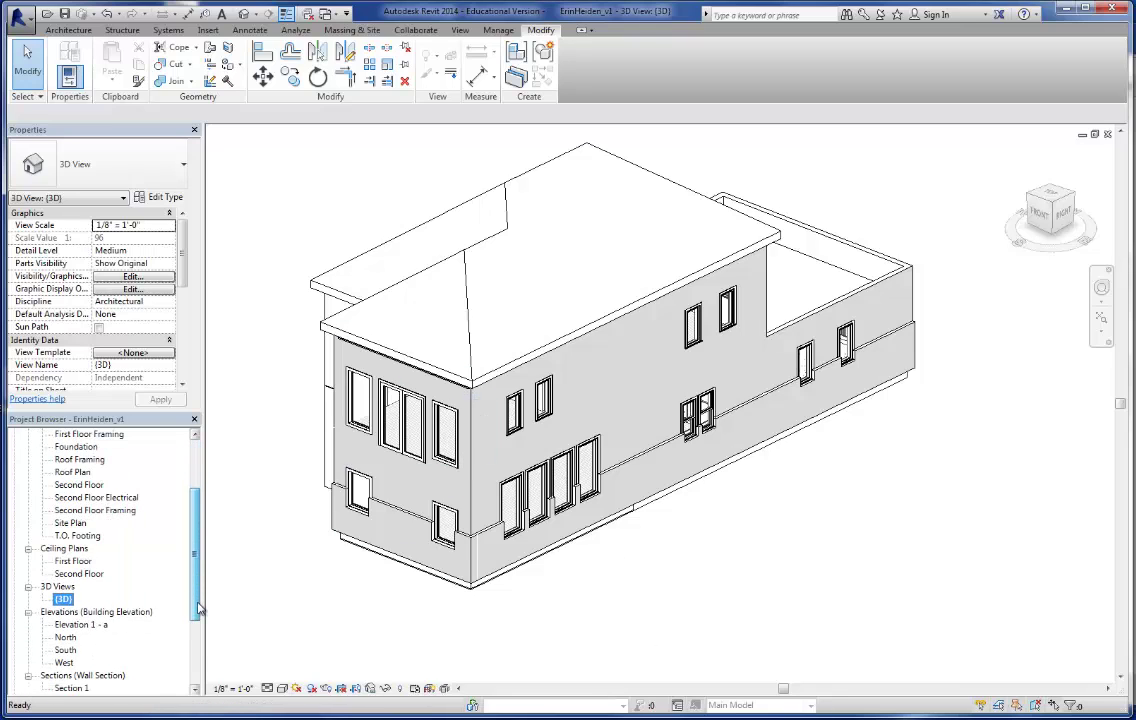
pyautogui.doubleClick(66, 650)
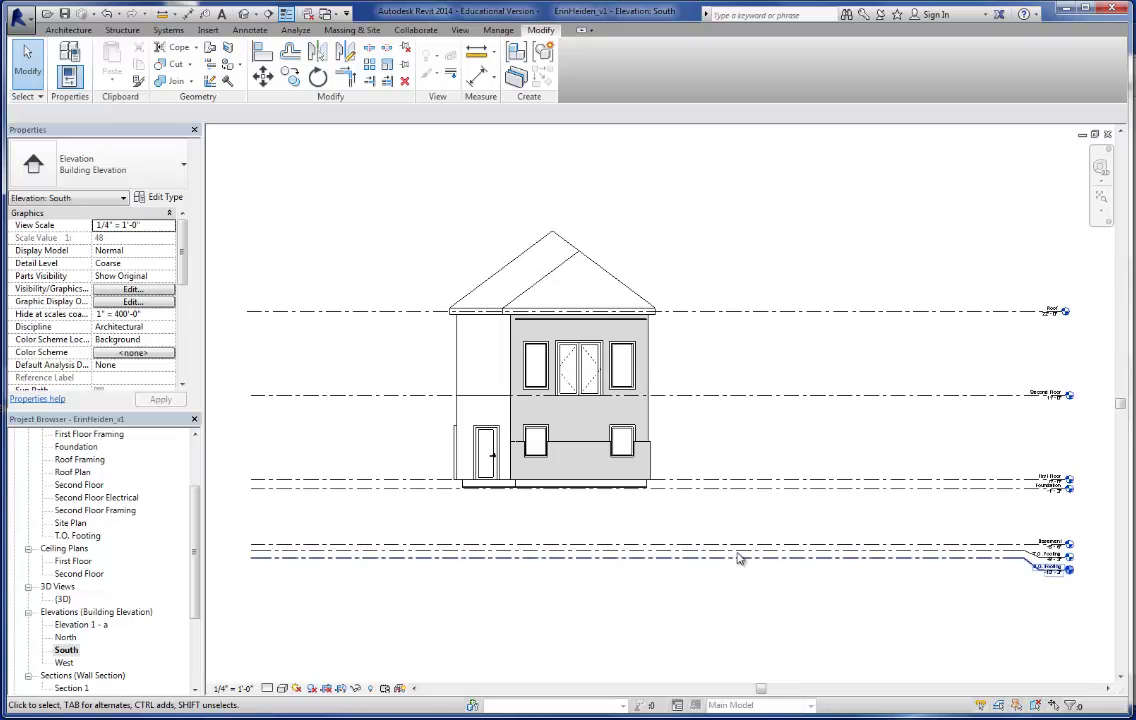
# Delete the Basement level together with its associated Basement and Basement Electrical plan views
pyautogui.click(730, 546)
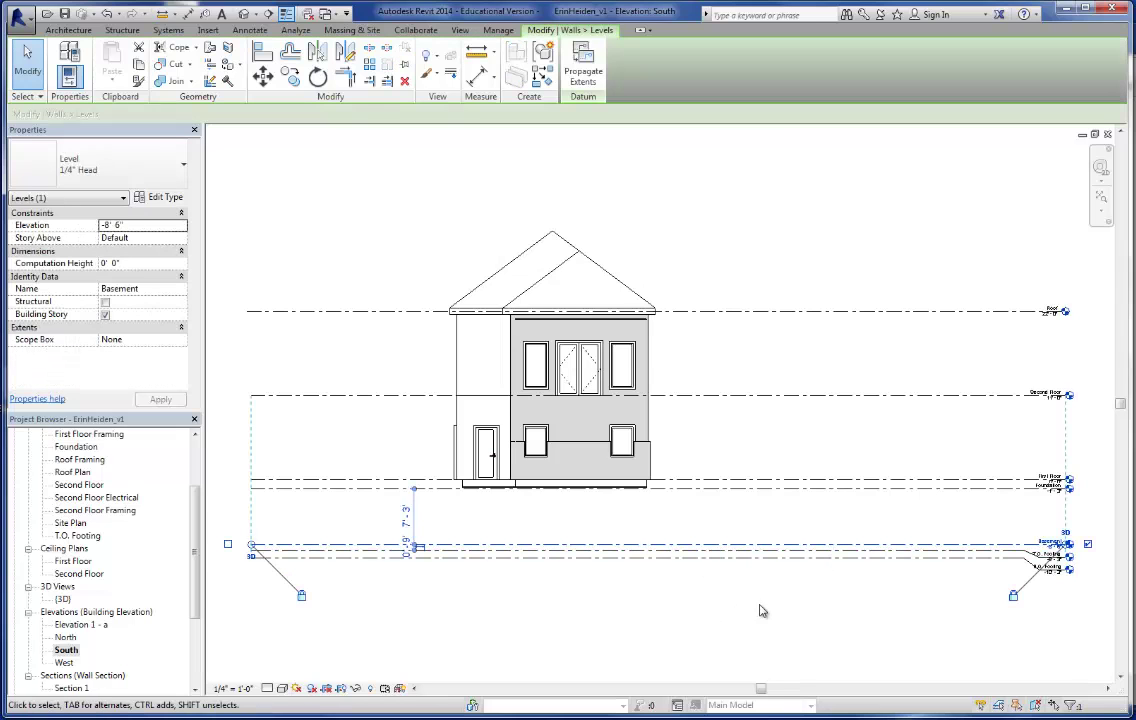
pyautogui.scroll(1, 738, 566)
pyautogui.press('Delete')
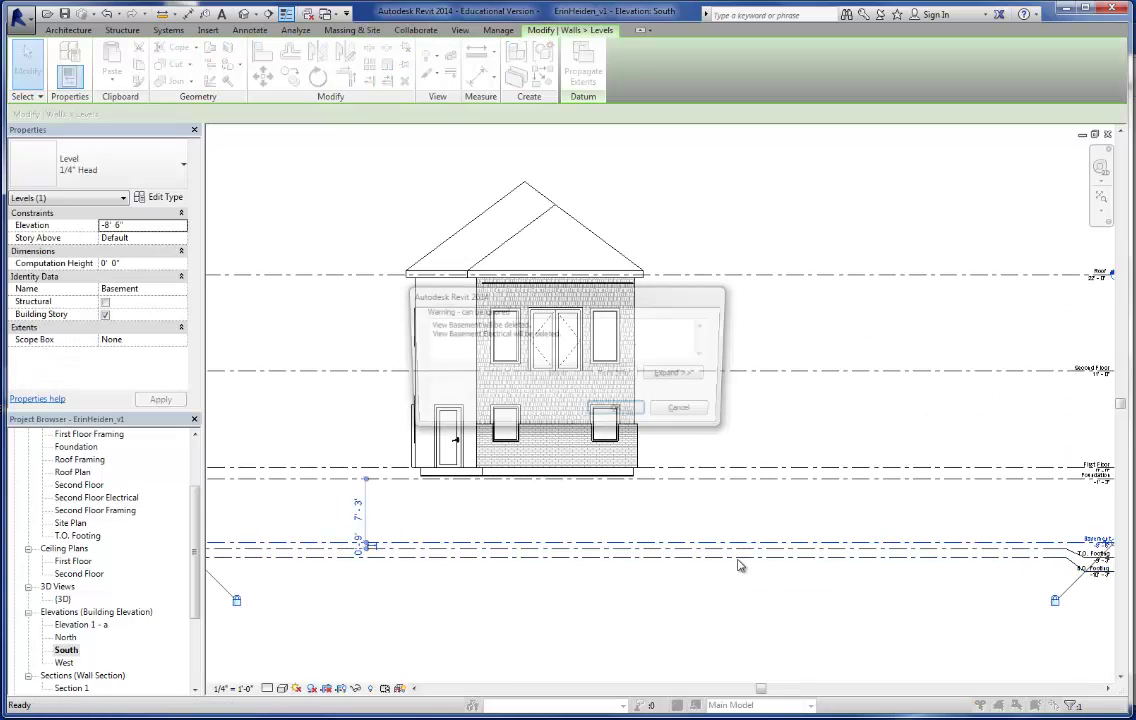
pyautogui.click(618, 412)
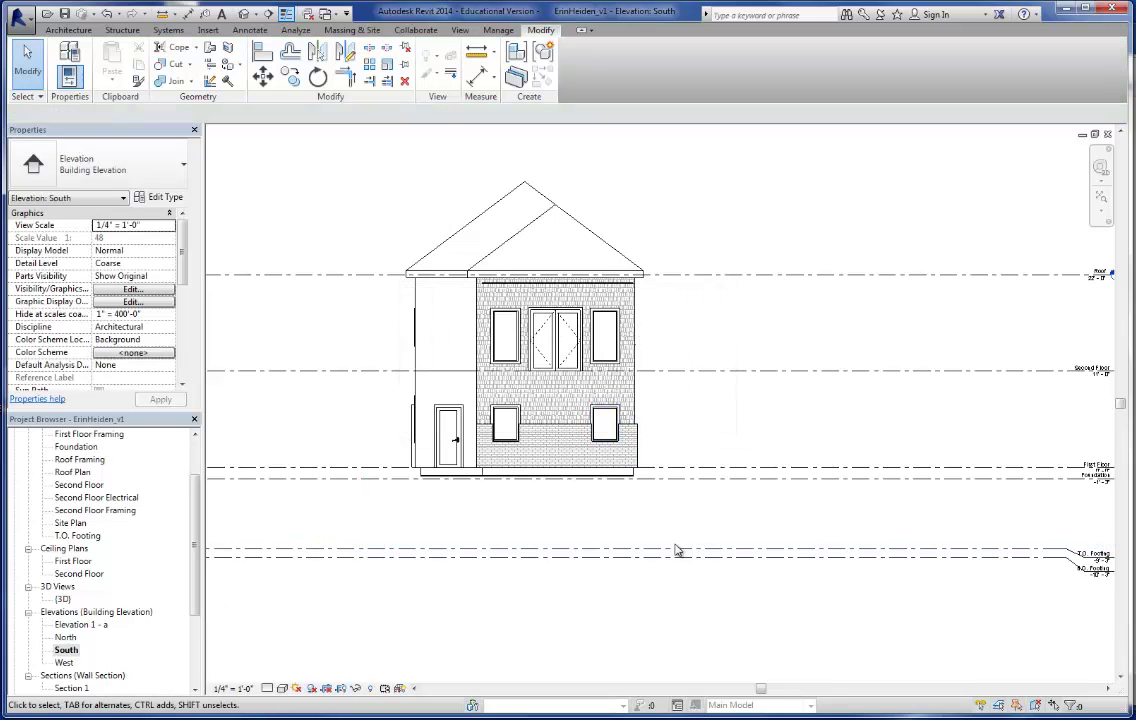
# Set the T.O. Footing level's elevation to -4' 3"
pyautogui.moveTo(895, 531); pyautogui.dragTo(670, 527, button='middle')
pyautogui.scroll(5, 1000, 560)
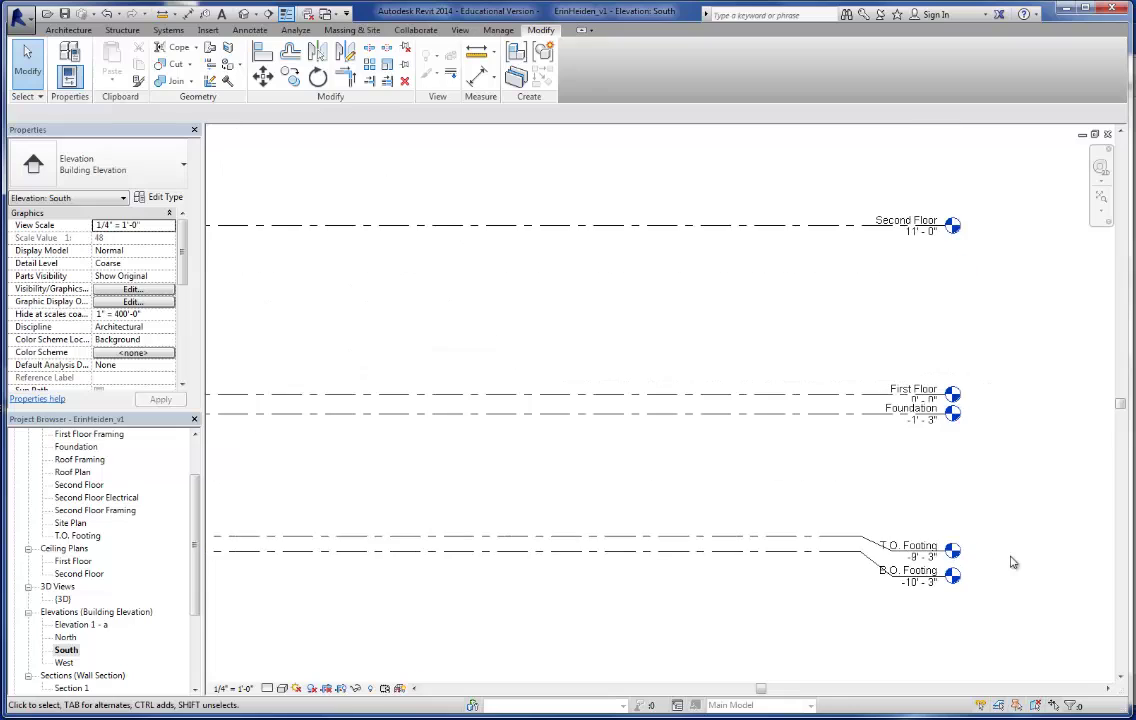
pyautogui.click(886, 565)
pyautogui.click(888, 561)
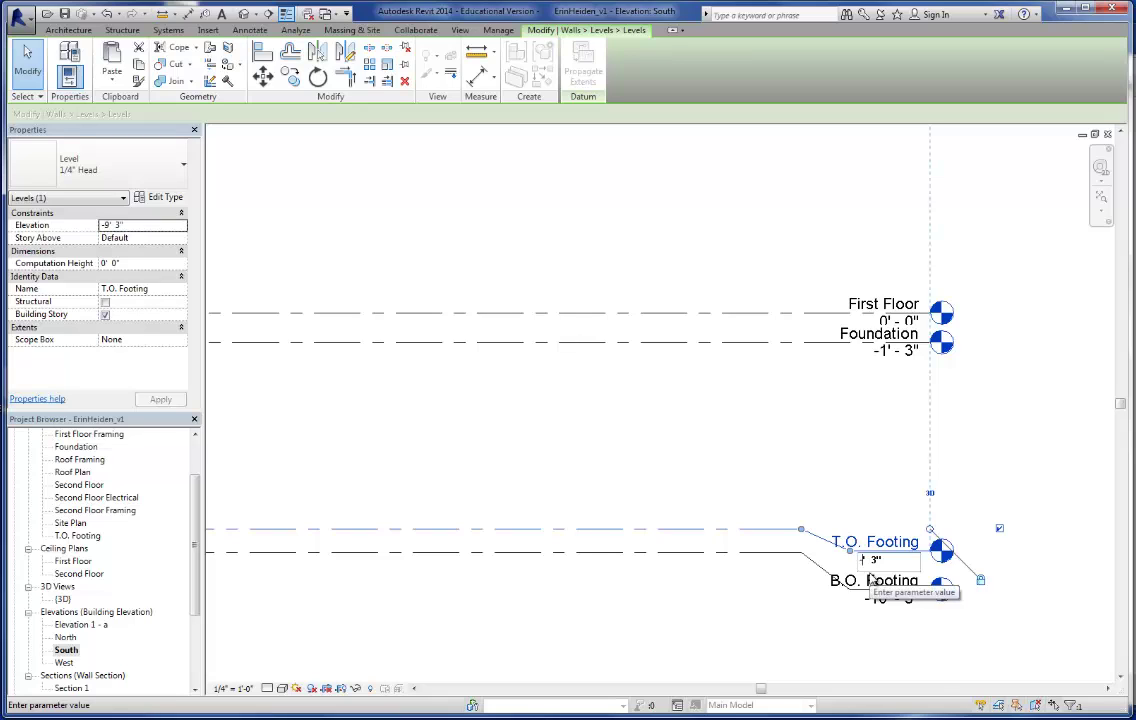
pyautogui.write('4')
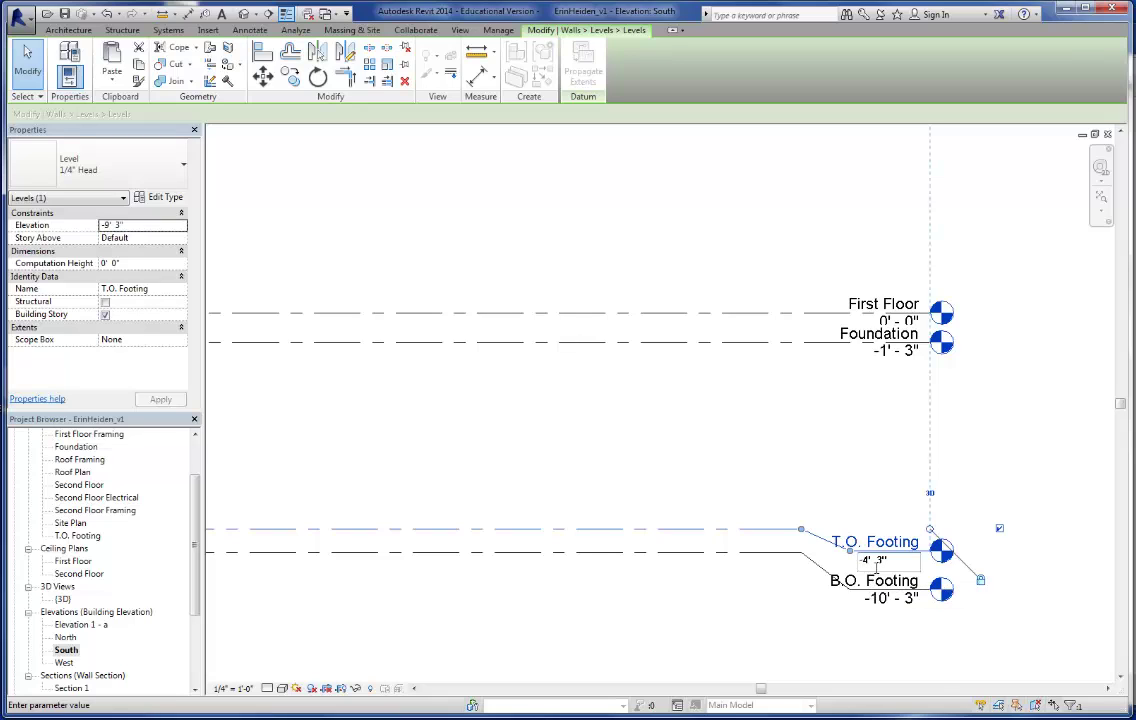
pyautogui.press('Return')
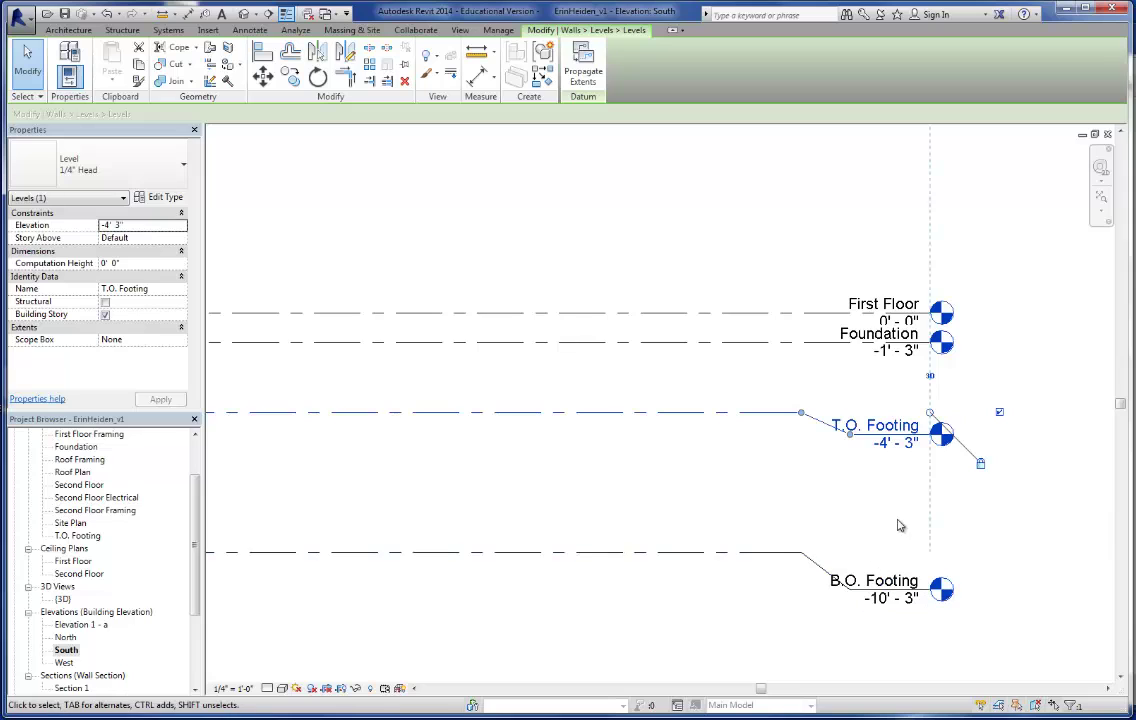
# Try to change the B.O. Footing level's elevation to -1' 3" and undo the change
pyautogui.click(880, 598)
pyautogui.click(880, 598)
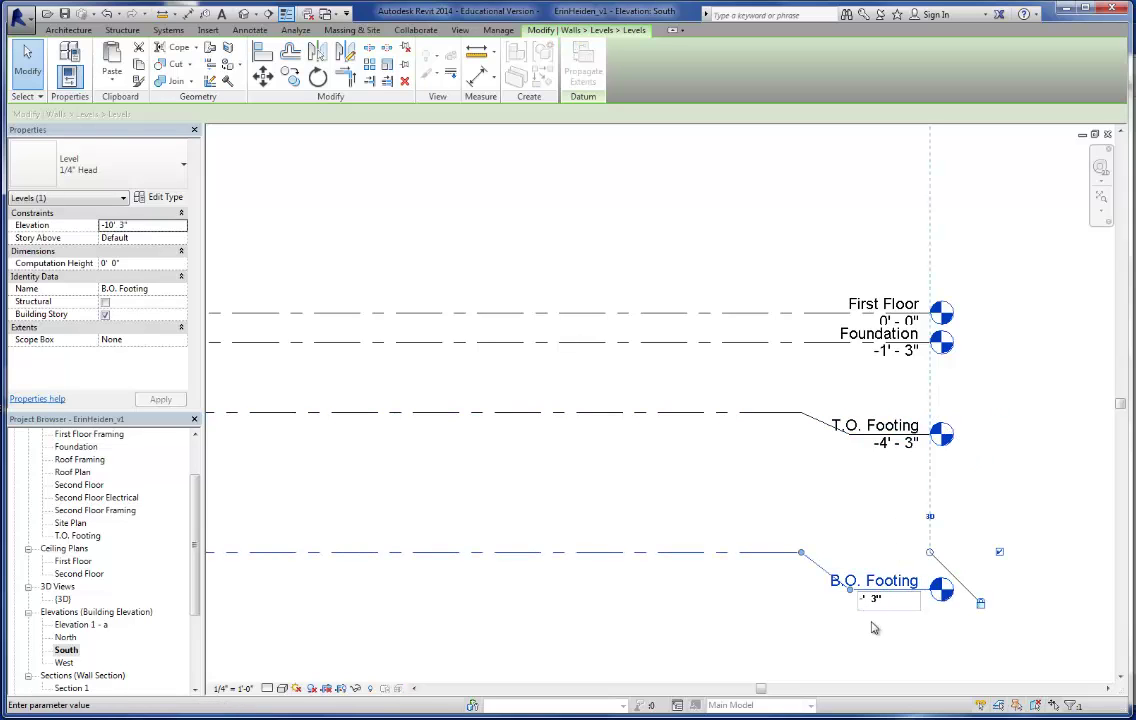
pyautogui.press('Return')
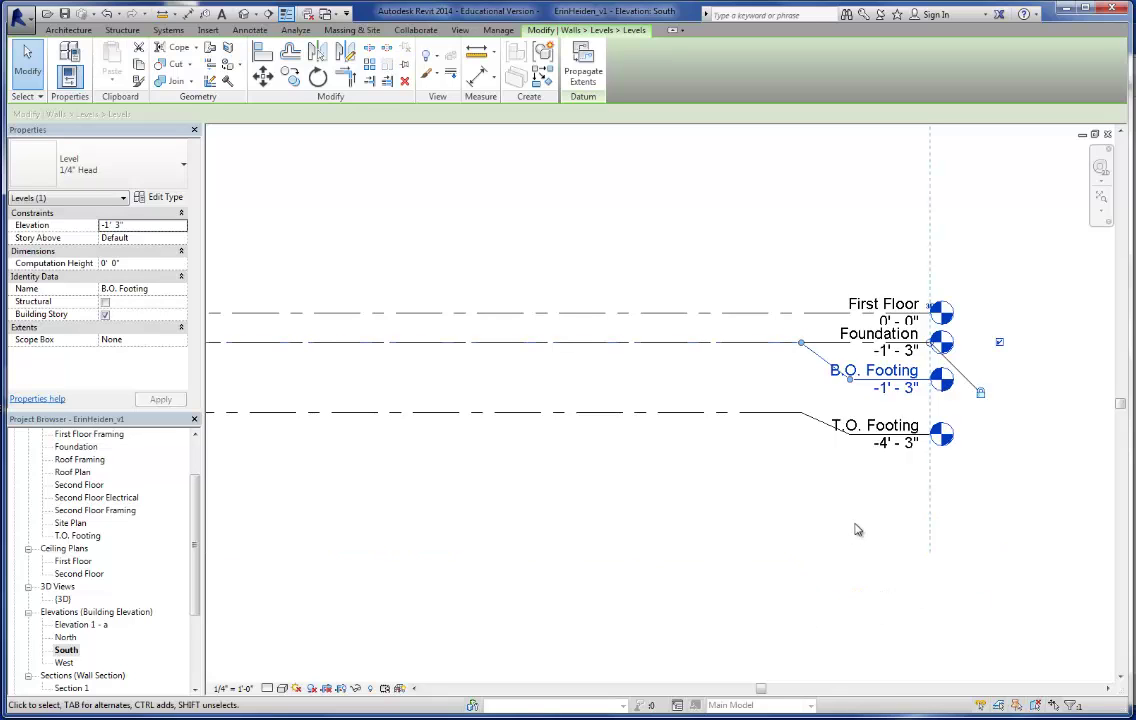
pyautogui.hotkey('ctrl', 'z')
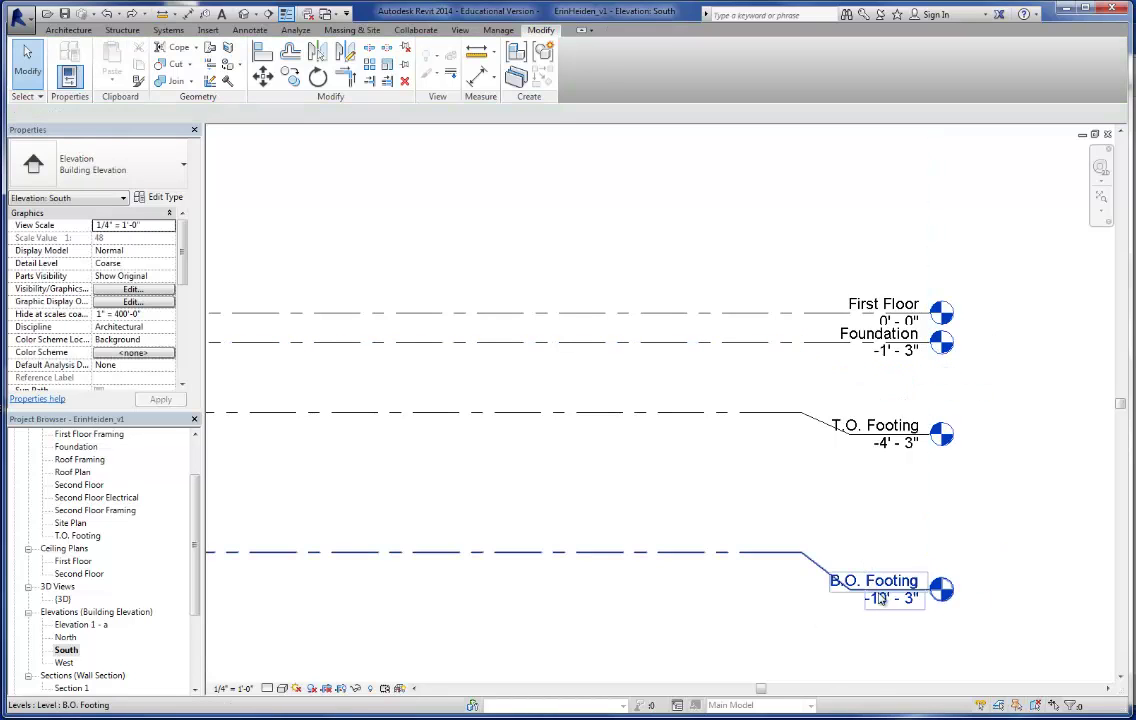
# Set the B.O. Footing level's elevation to -5' 3"
pyautogui.click(884, 599)
pyautogui.click(884, 599)
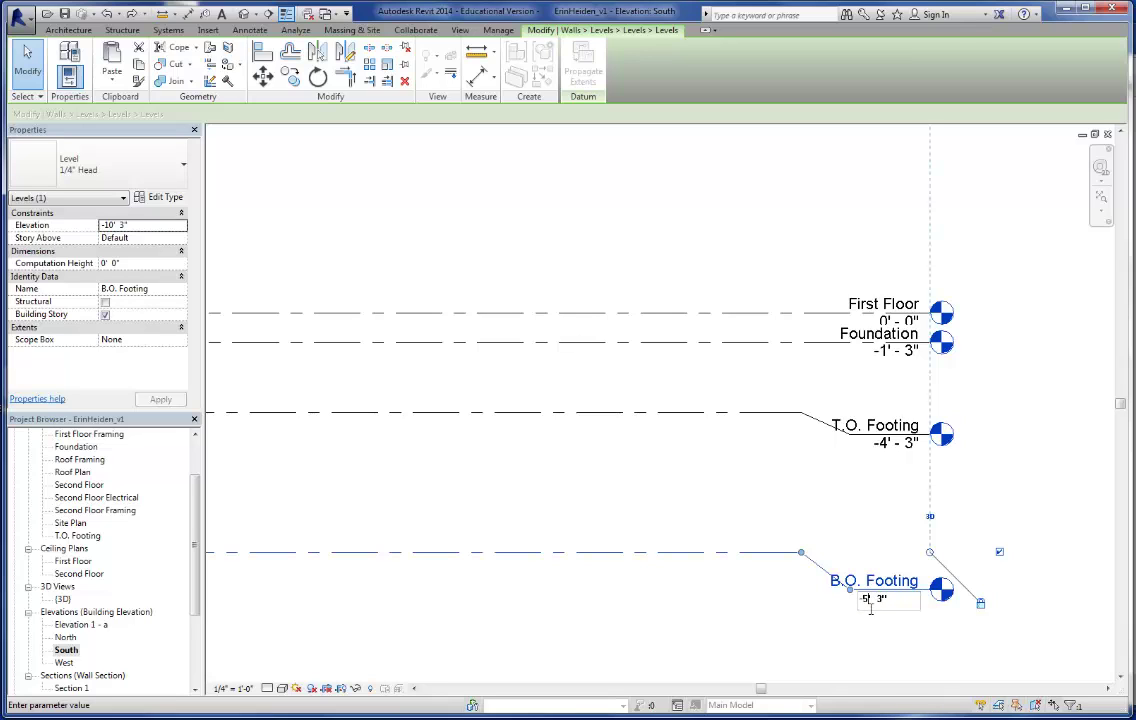
pyautogui.press('Return')
pyautogui.click(937, 538)
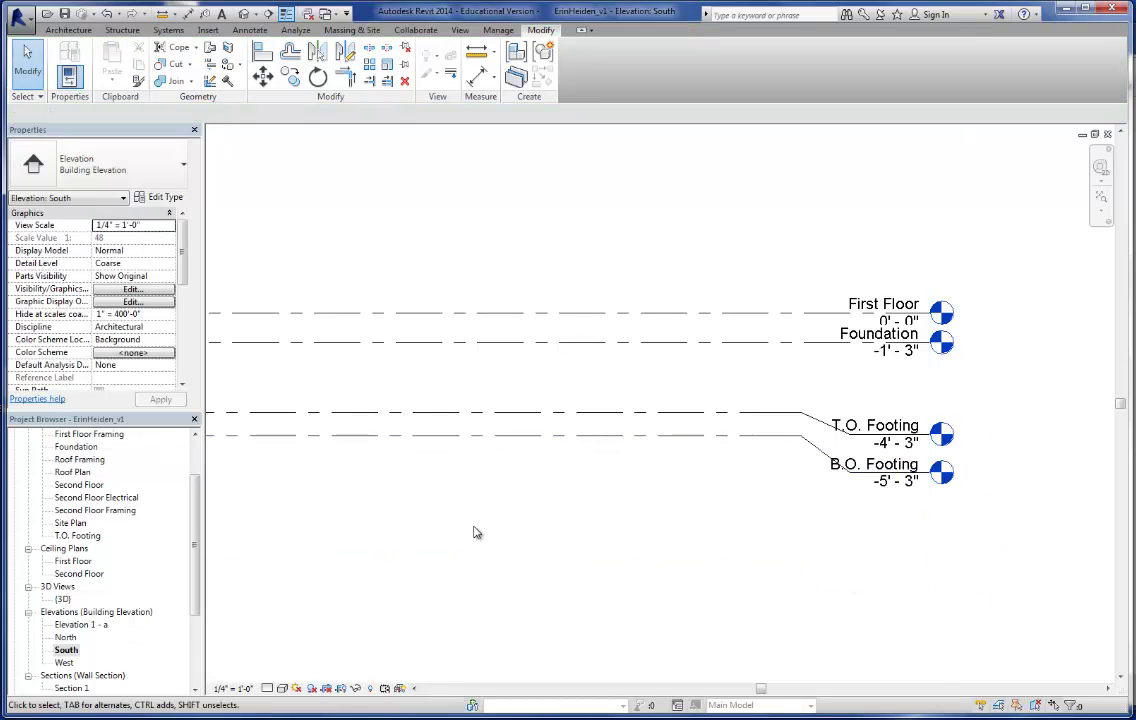
# Try to move the Foundation level up to -1' 0", onto the underside of the first-floor slab
pyautogui.scroll(-2, 476, 532)
pyautogui.scroll(3, 370, 548)
pyautogui.scroll(3, 532, 426)
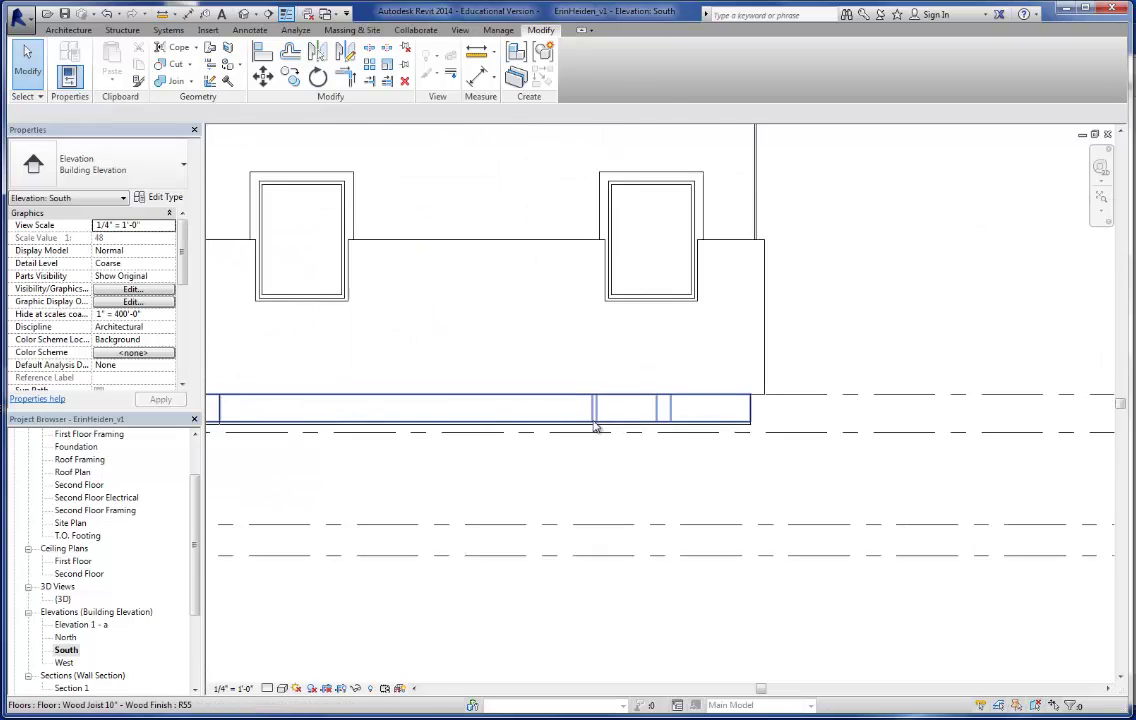
pyautogui.scroll(2, 594, 427)
pyautogui.click(818, 438)
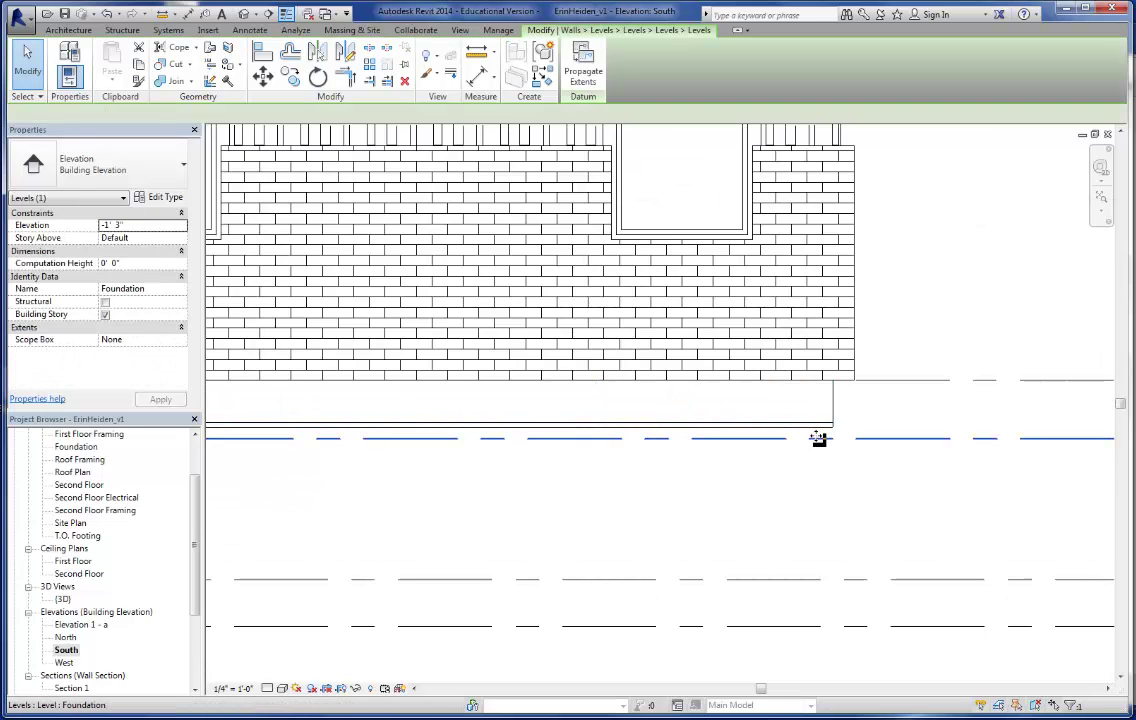
pyautogui.moveTo(818, 433); pyautogui.dragTo(819, 430)
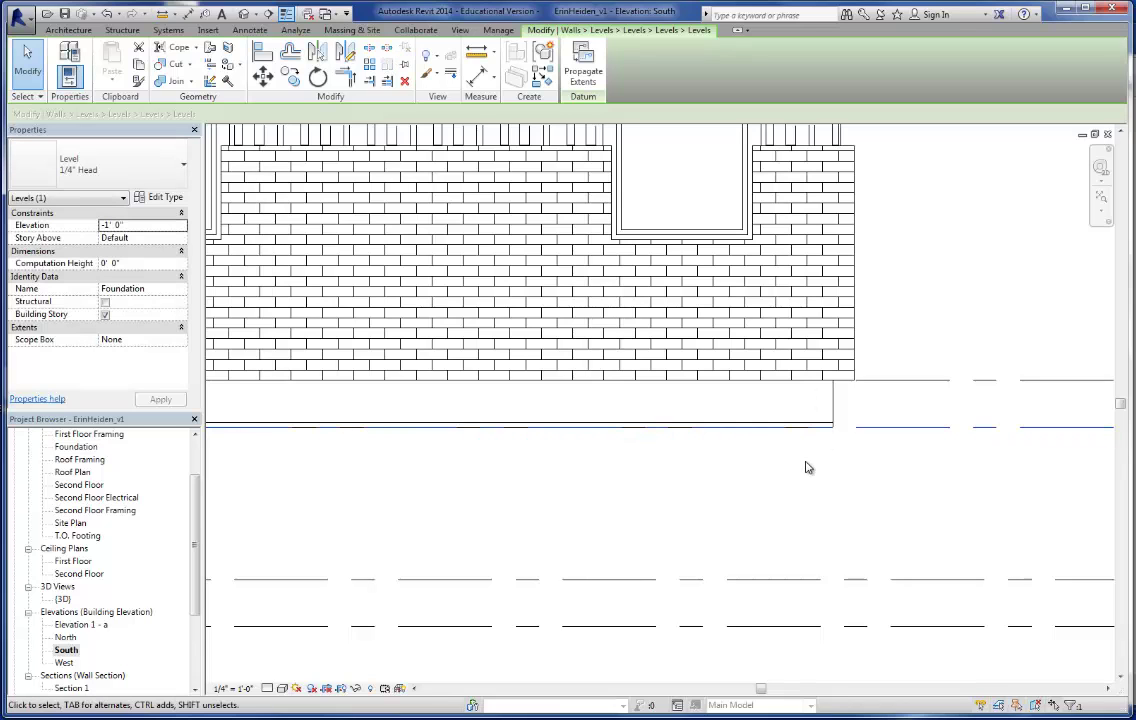
pyautogui.press('Escape')
pyautogui.click(263, 54)
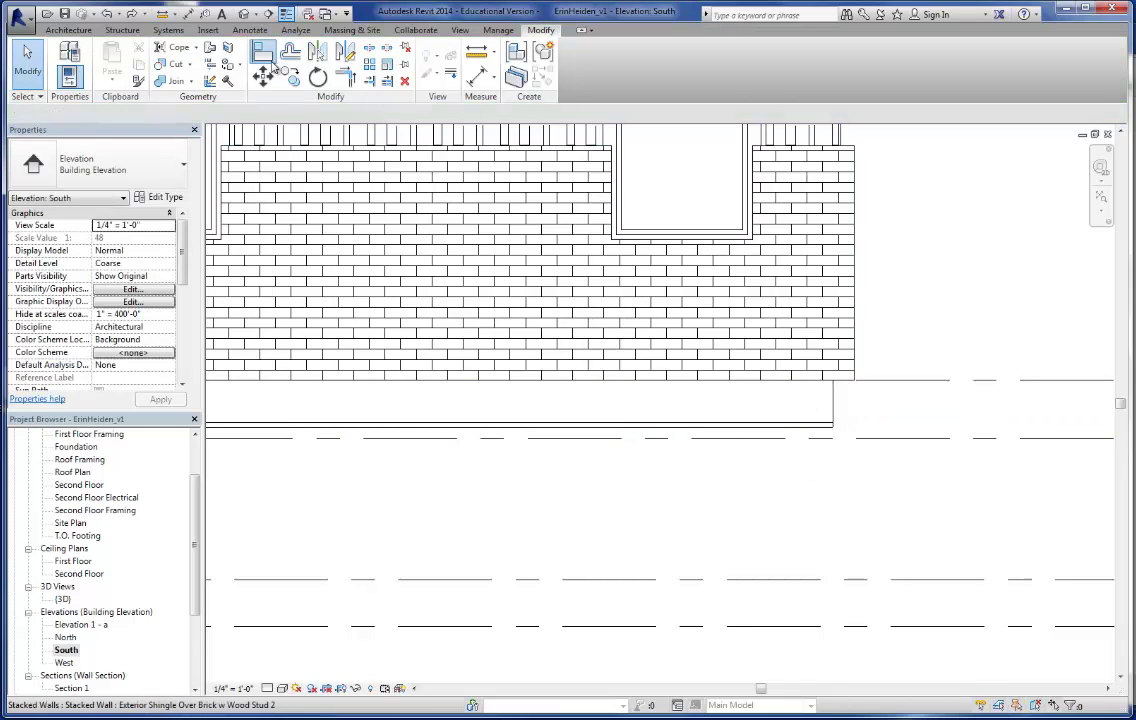
pyautogui.click(640, 437)
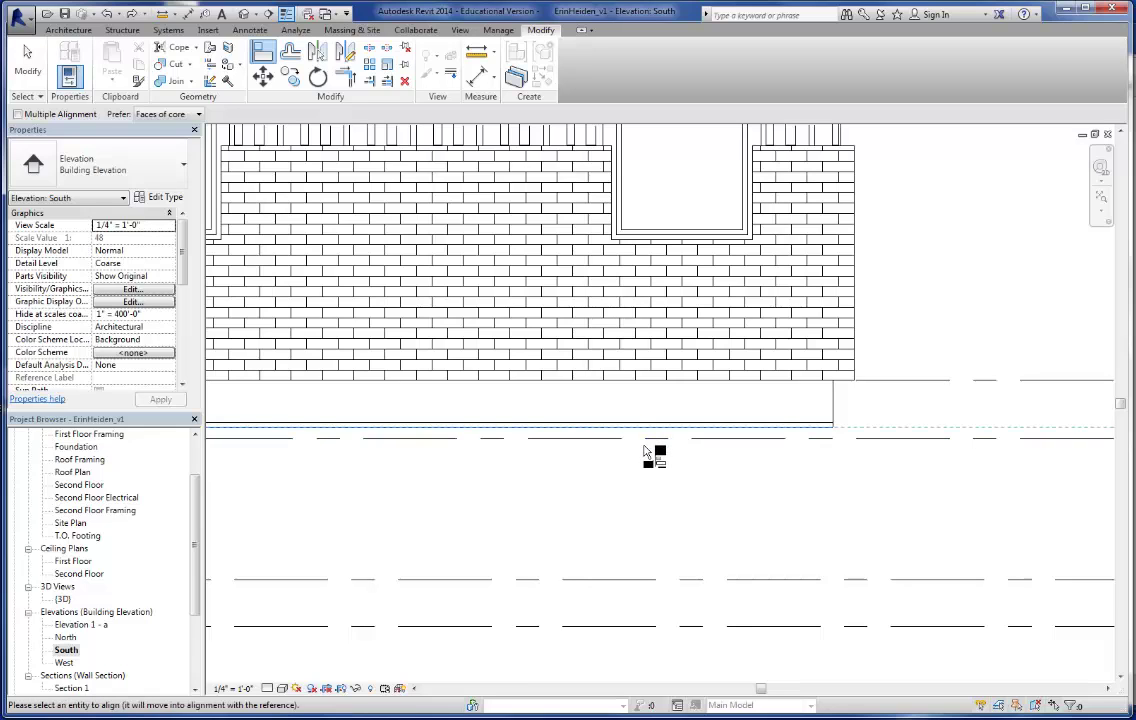
pyautogui.press('Escape')
pyautogui.press('Escape')
# Delete the Generic - 12" floor overlapping the Wood Joist 10" - Wood Finish floor at the First Floor level
pyautogui.click(833, 433)
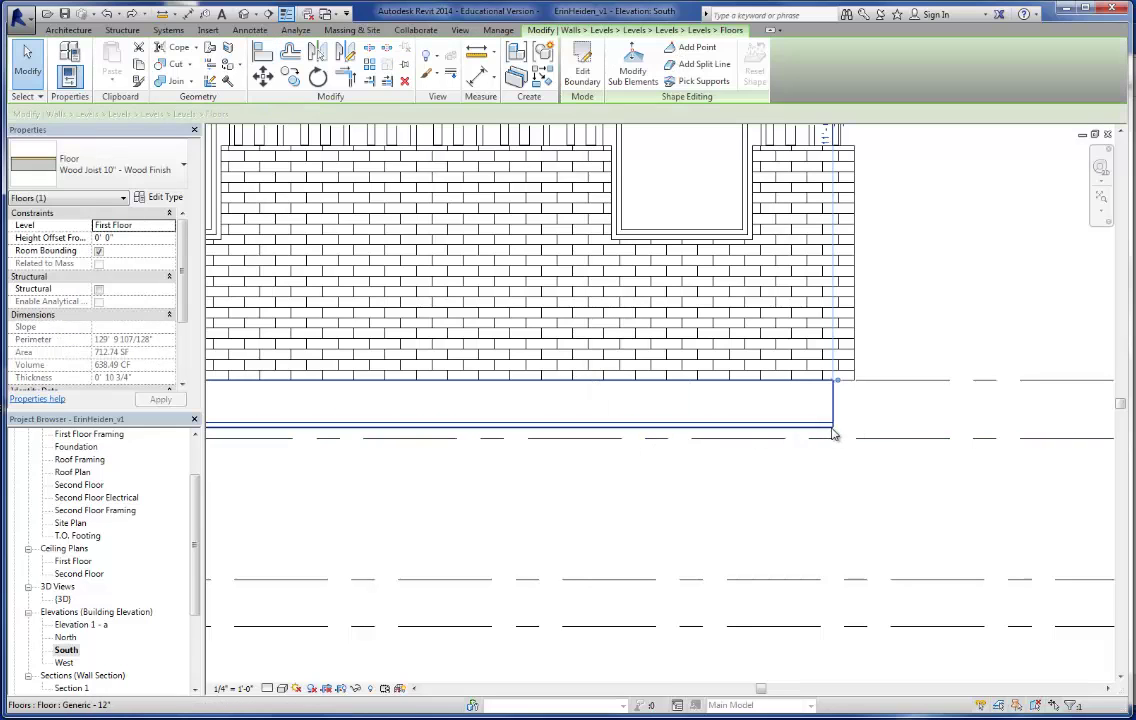
pyautogui.press('Escape')
pyautogui.click(830, 437)
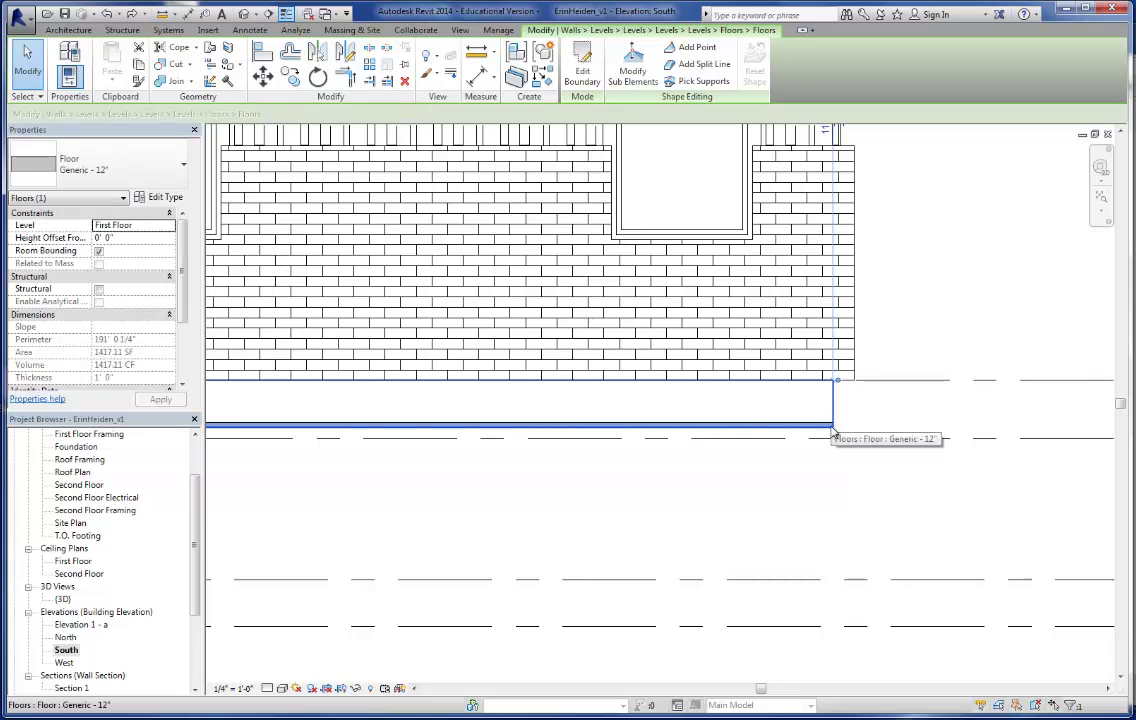
pyautogui.press('Escape')
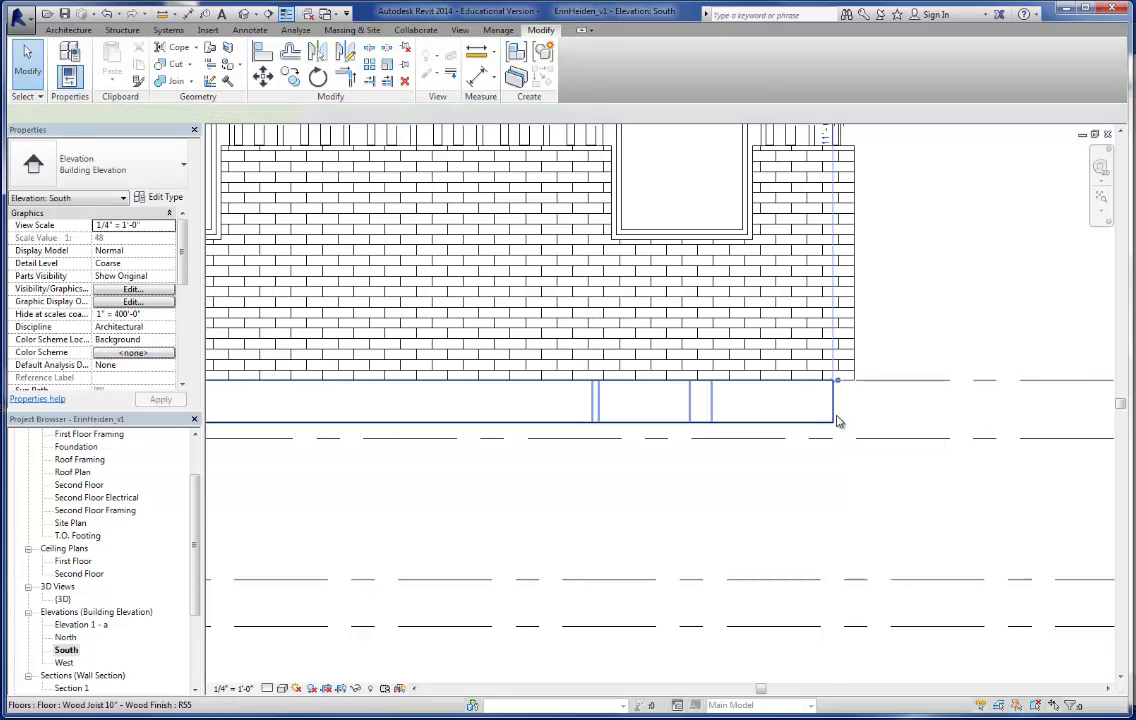
pyautogui.click(835, 422)
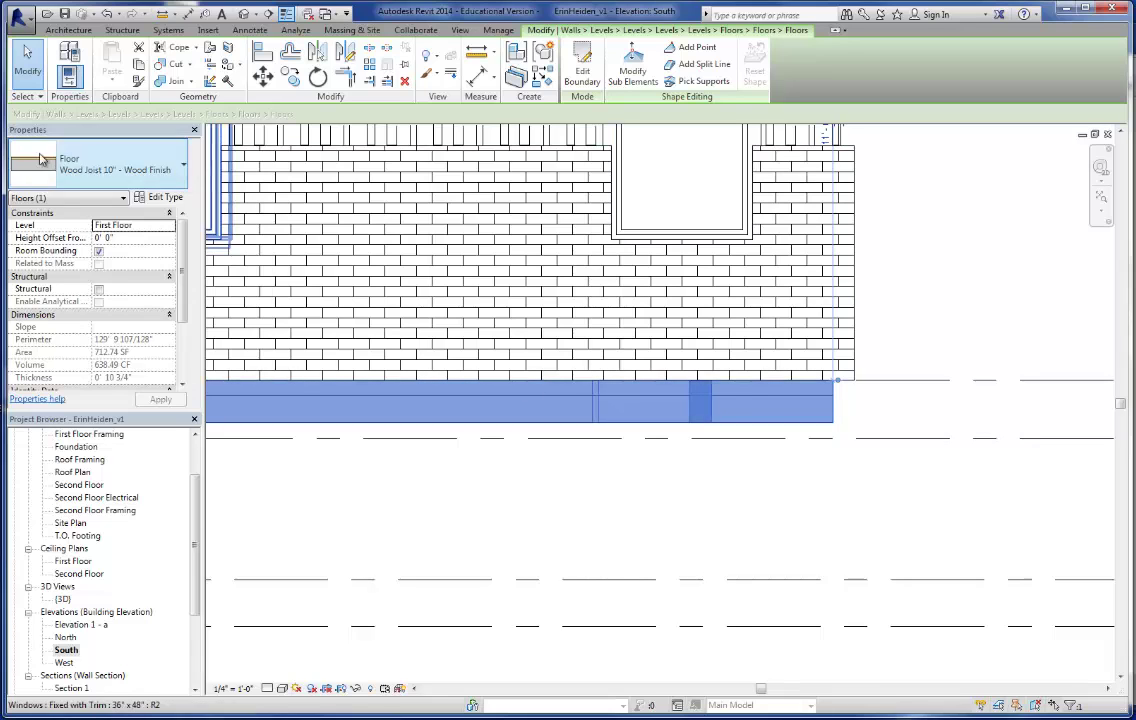
pyautogui.press('Escape')
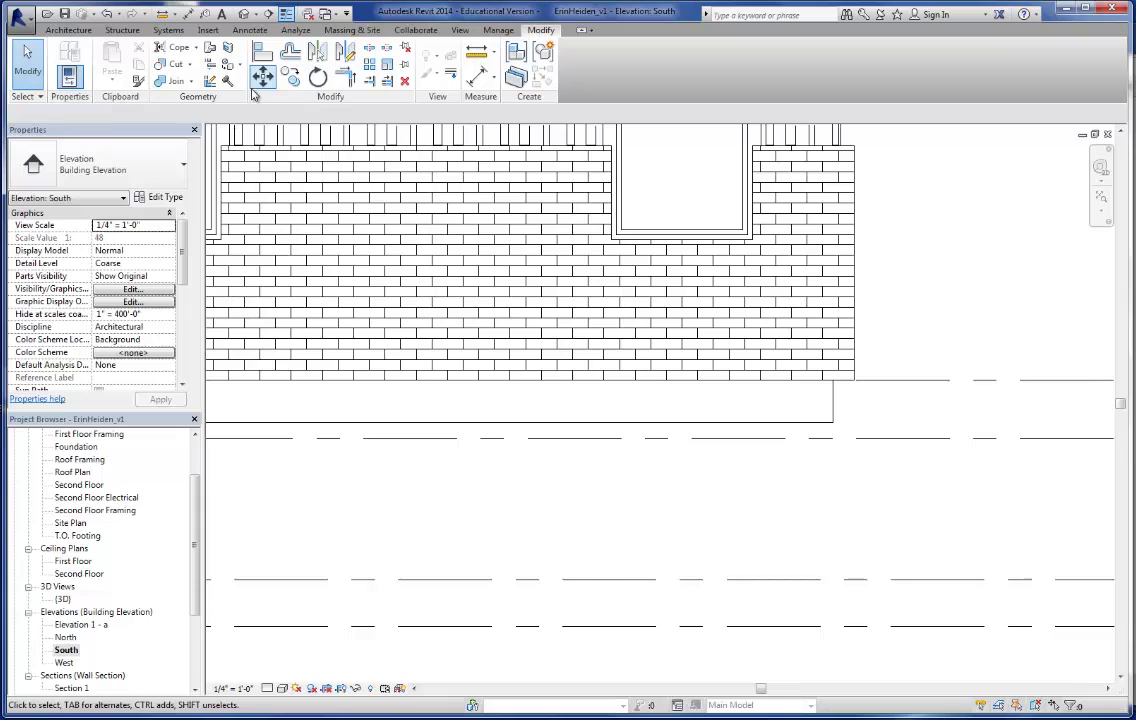
# Align the Foundation level to the underside of the Wood Joist 10" - Wood Finish floor
pyautogui.click(262, 52)
pyautogui.click(605, 422)
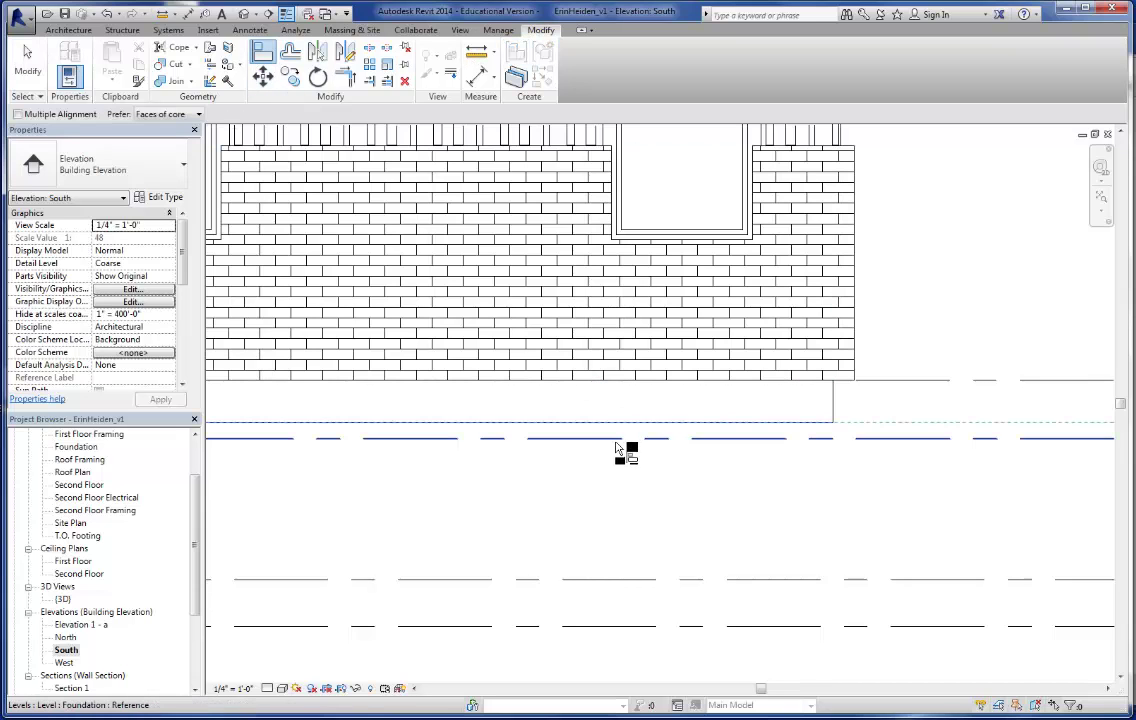
pyautogui.click(622, 438)
pyautogui.scroll(-3, 640, 465)
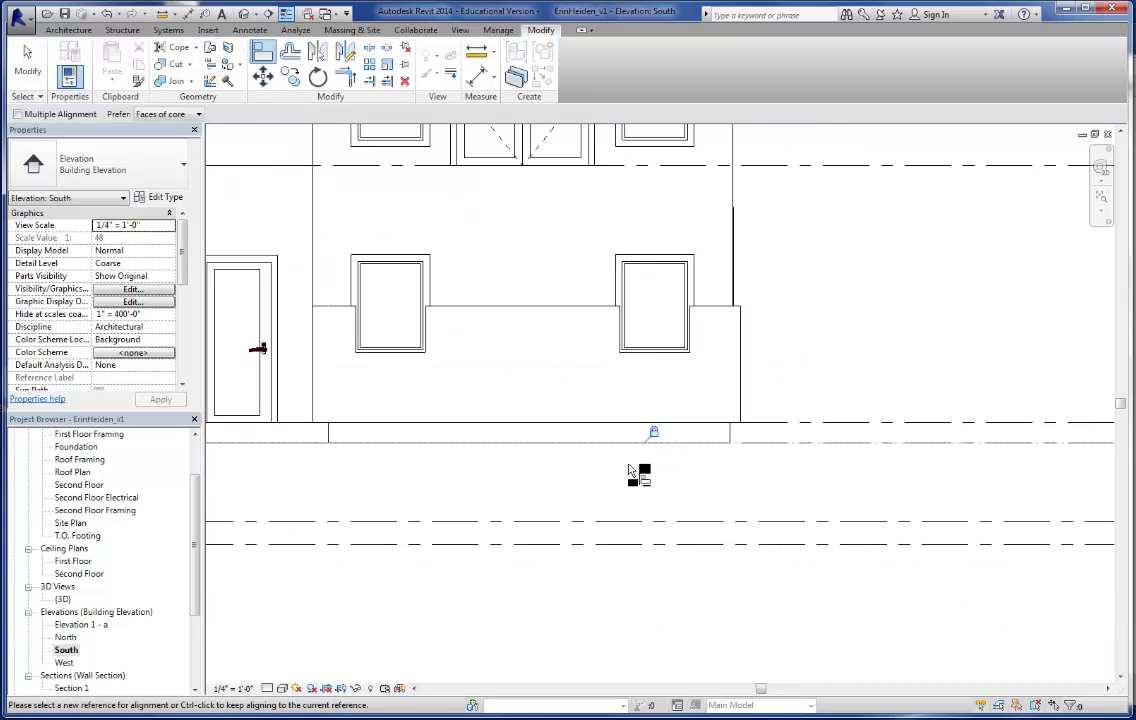
pyautogui.scroll(2, 650, 485)
pyautogui.scroll(-3, 850, 507)
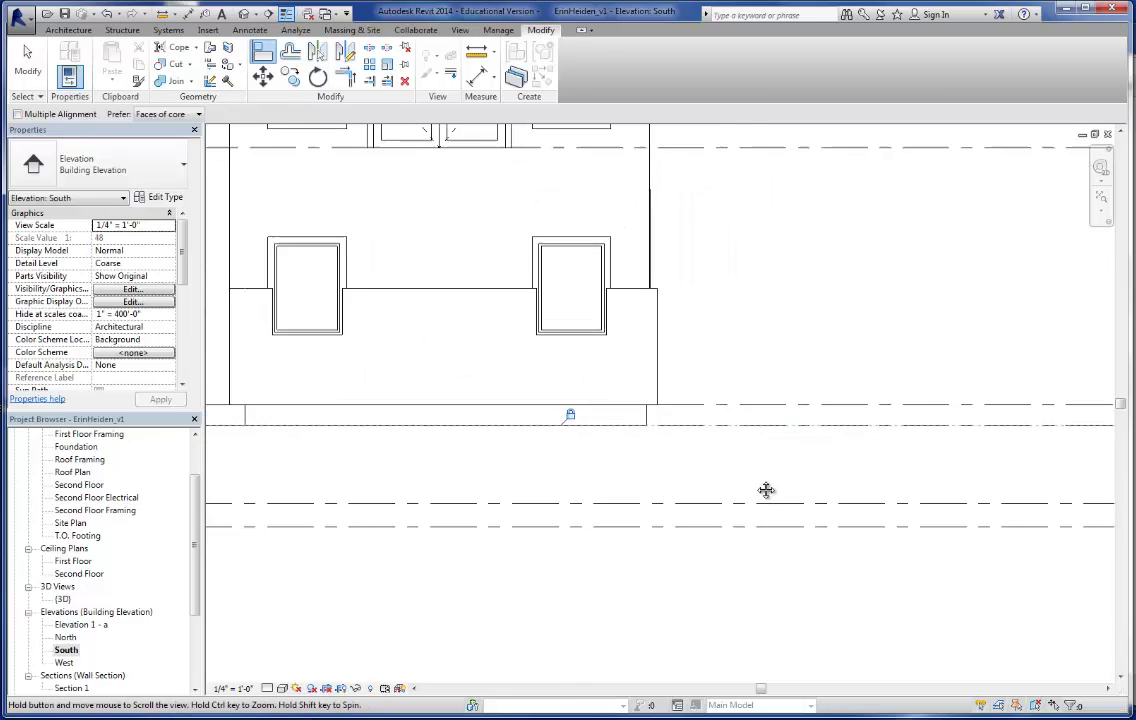
pyautogui.scroll(-2, 812, 477)
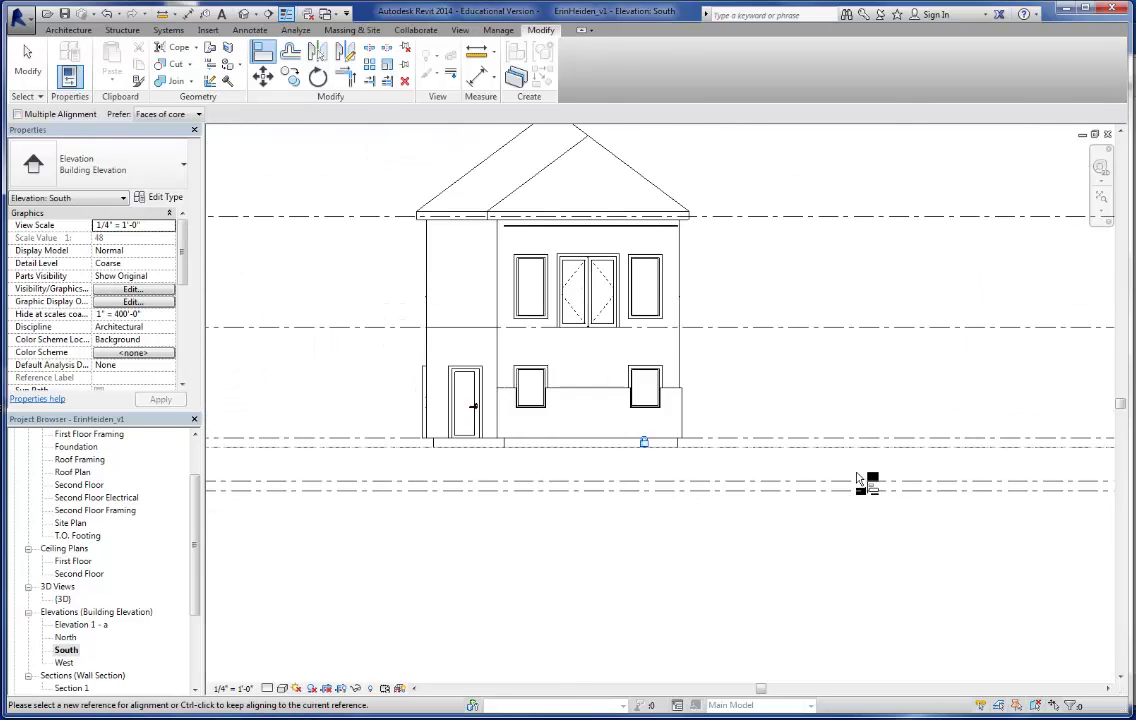
pyautogui.scroll(6, 860, 485)
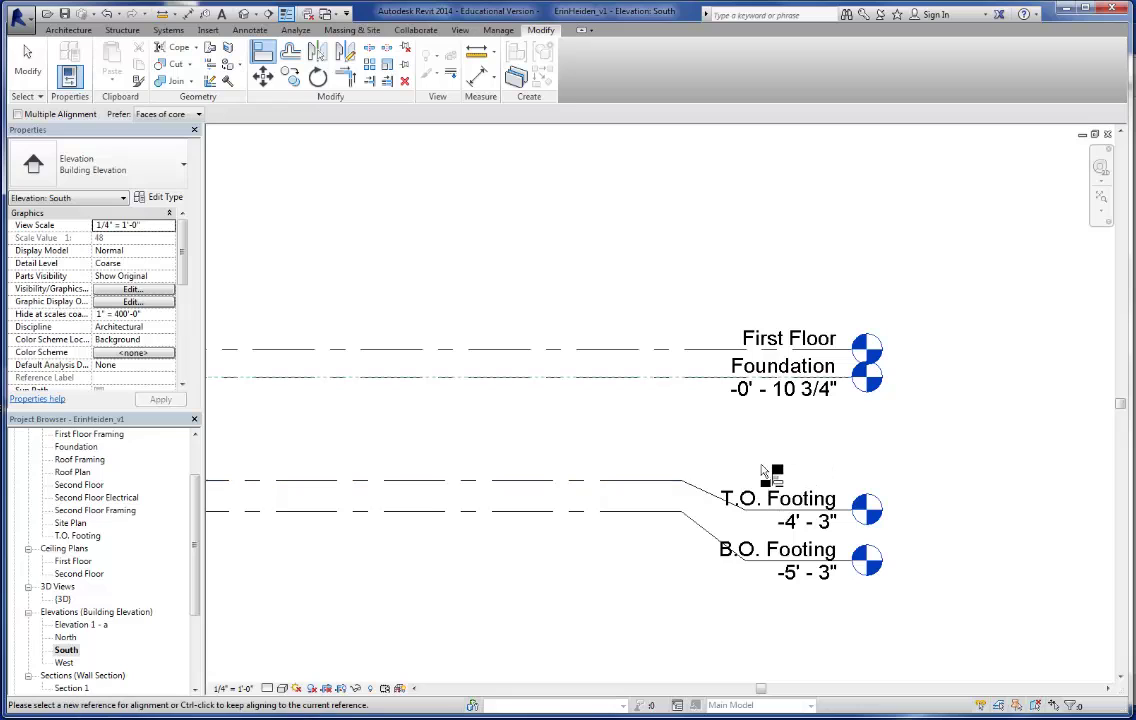
pyautogui.press('Escape')
pyautogui.press('Escape')
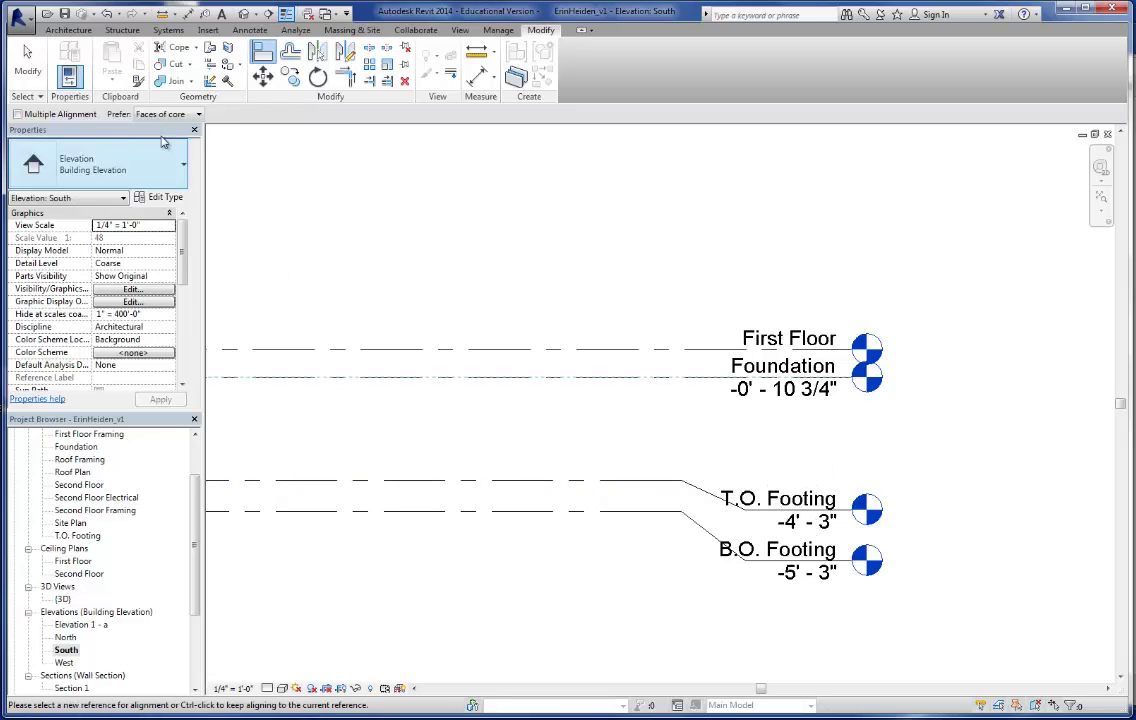
# Open the Foundation floor plan view
pyautogui.scroll(-6, 817, 467)
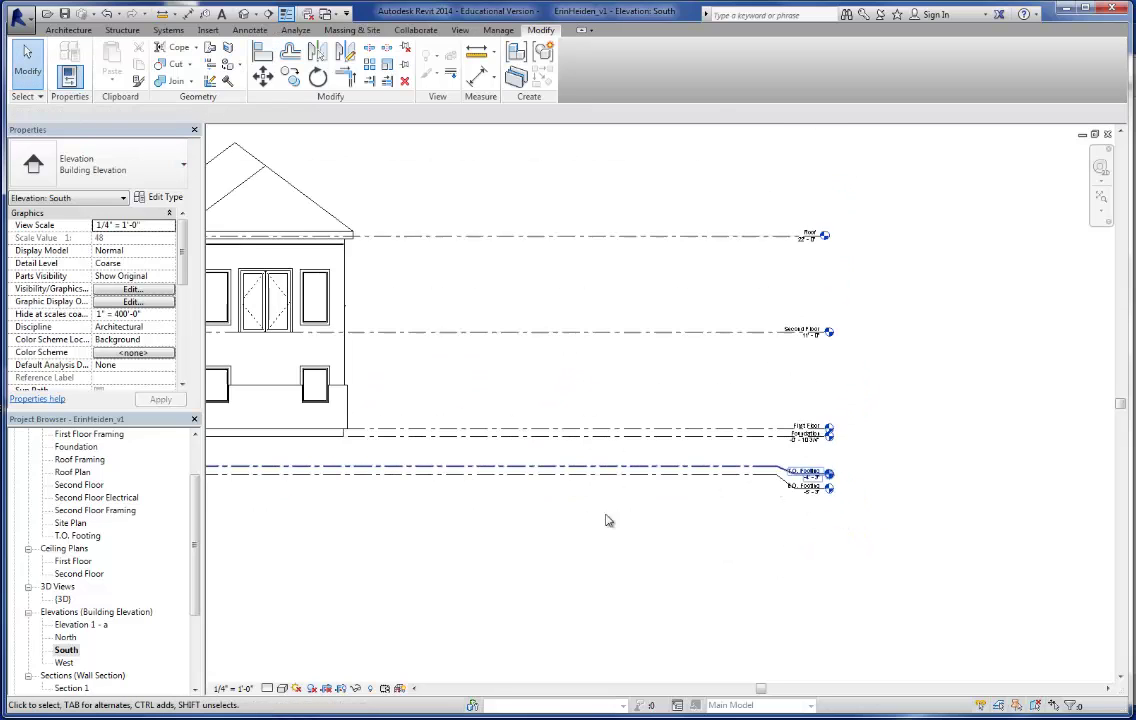
pyautogui.scroll(5, 517, 478)
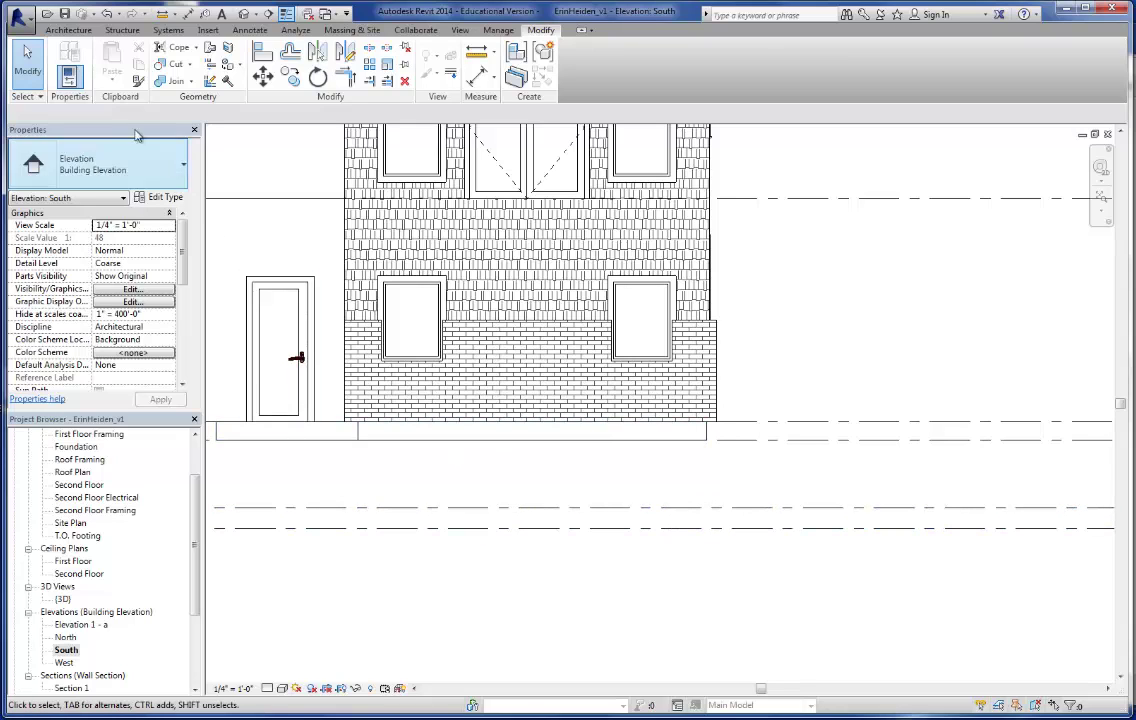
pyautogui.click(68, 31)
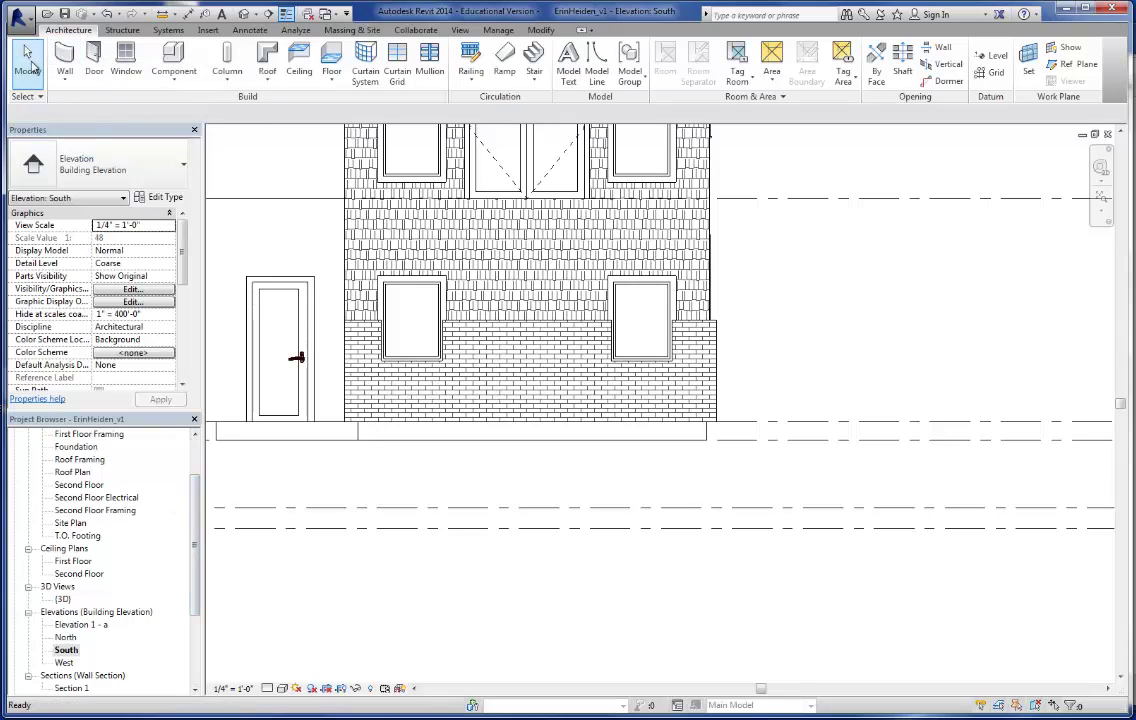
pyautogui.scroll(2, 152, 502)
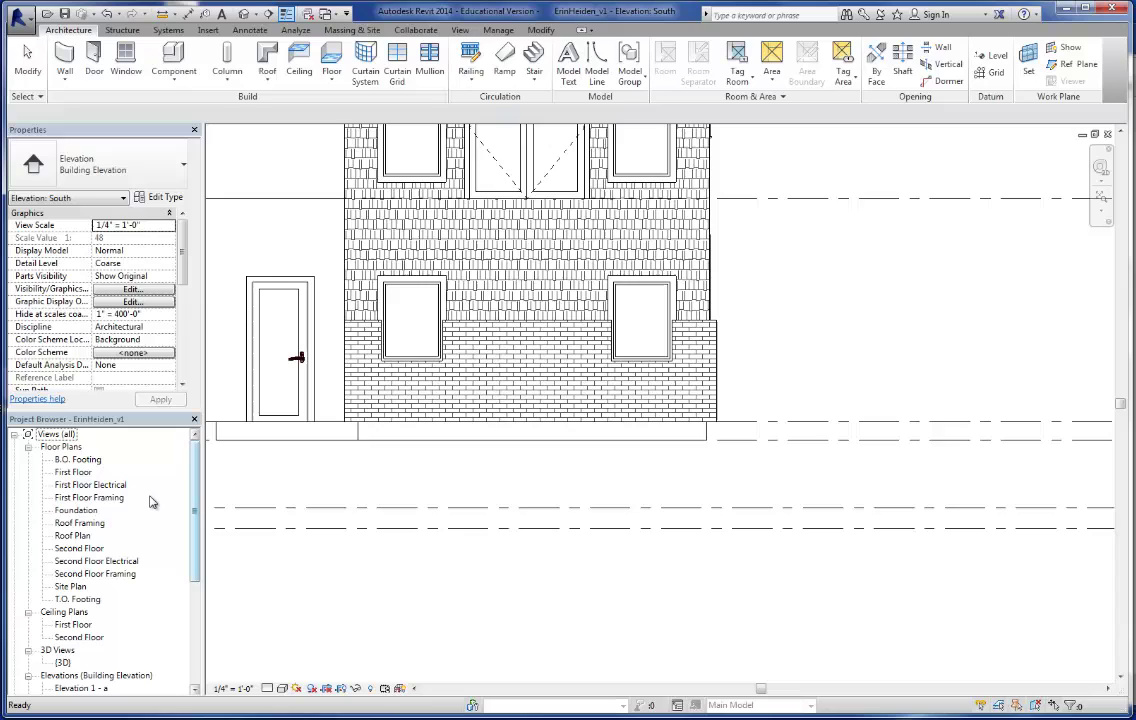
pyautogui.doubleClick(88, 511)
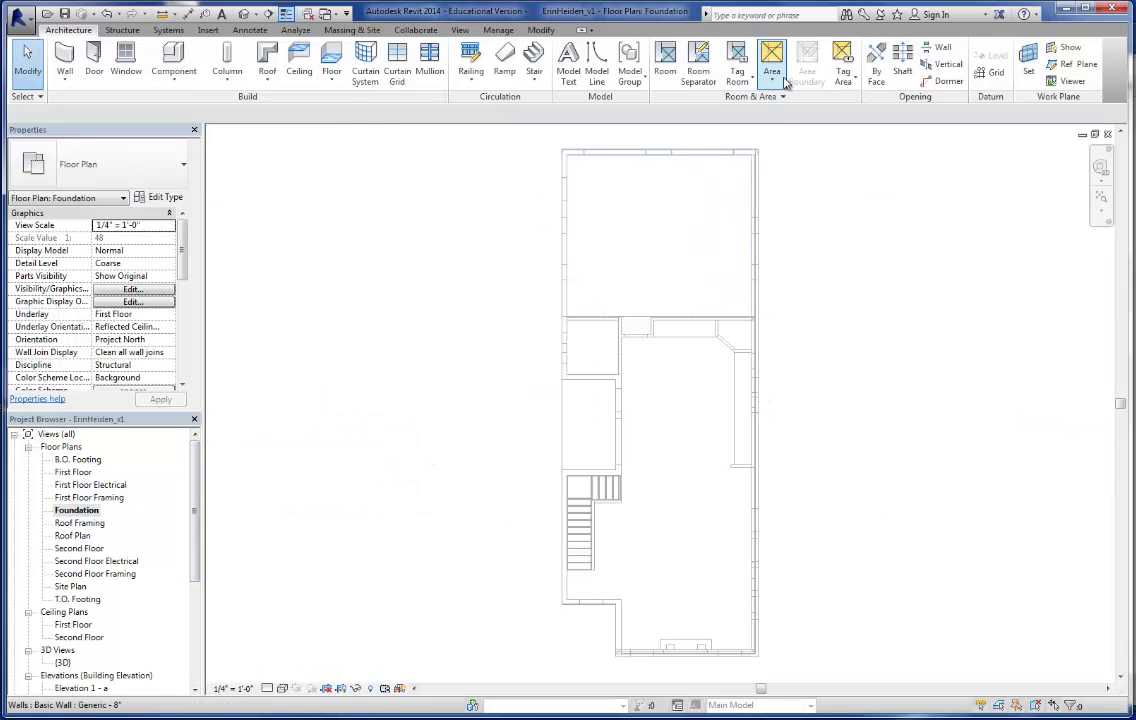
# Start a wall of type Foundation - 12" Concrete with the location line set to Finish Face: Exterior
pyautogui.click(64, 58)
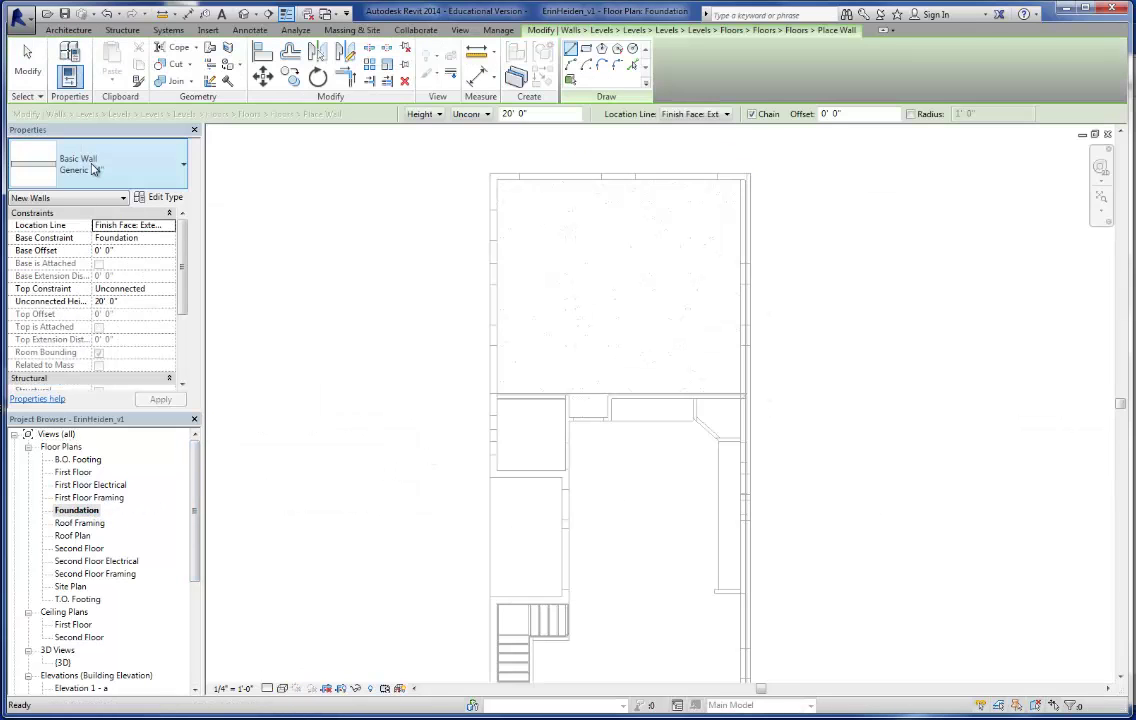
pyautogui.click(183, 165)
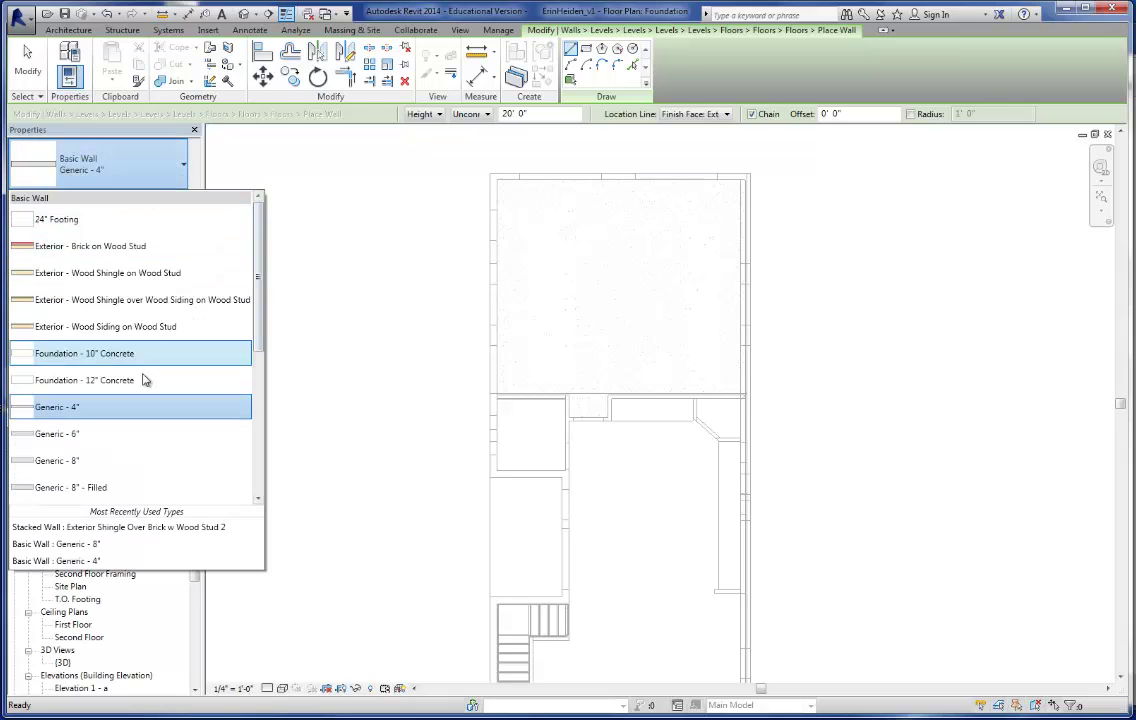
pyautogui.click(102, 381)
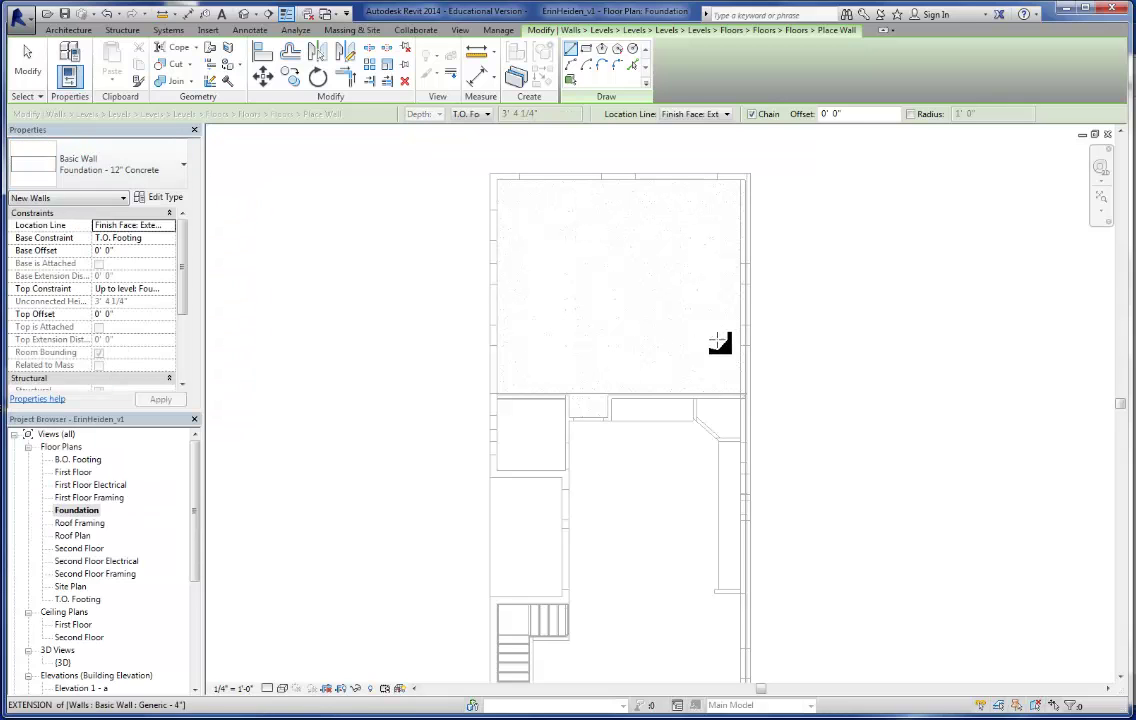
pyautogui.scroll(5, 745, 174)
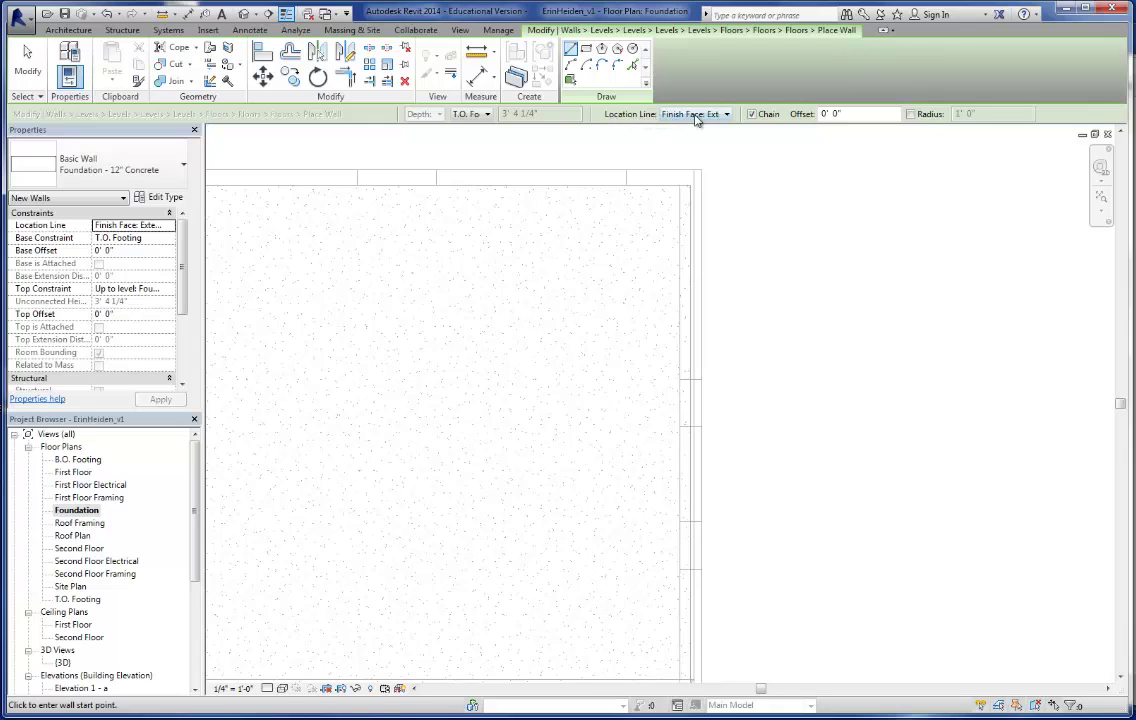
pyautogui.click(727, 114)
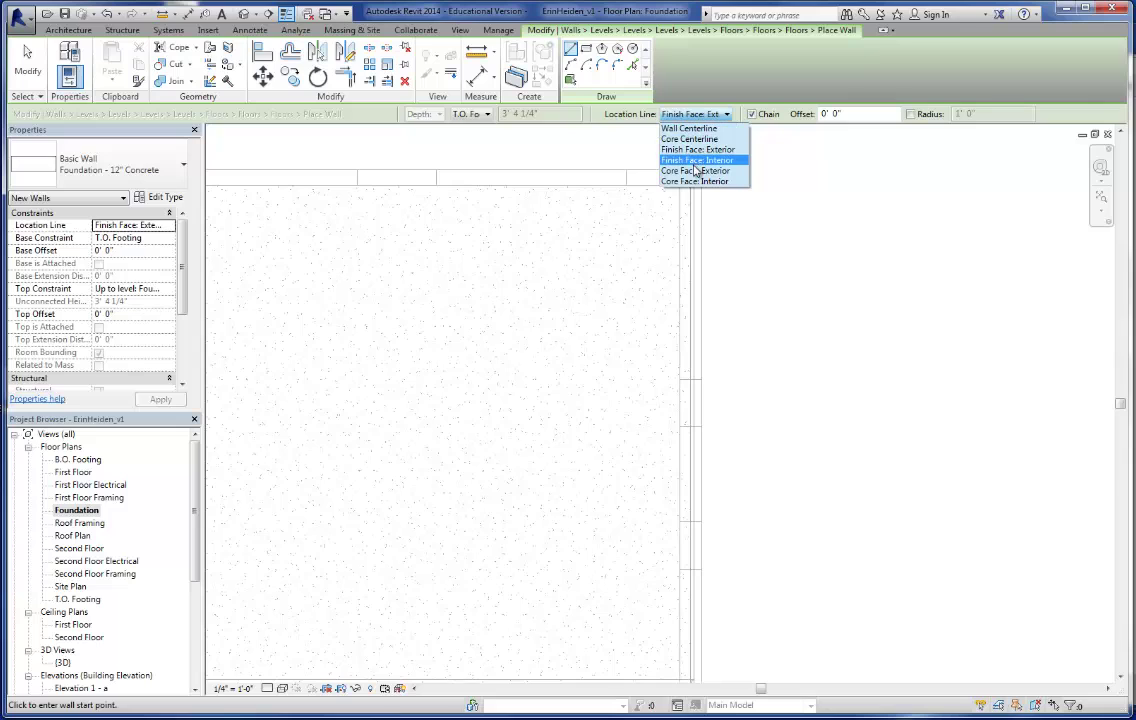
pyautogui.click(697, 149)
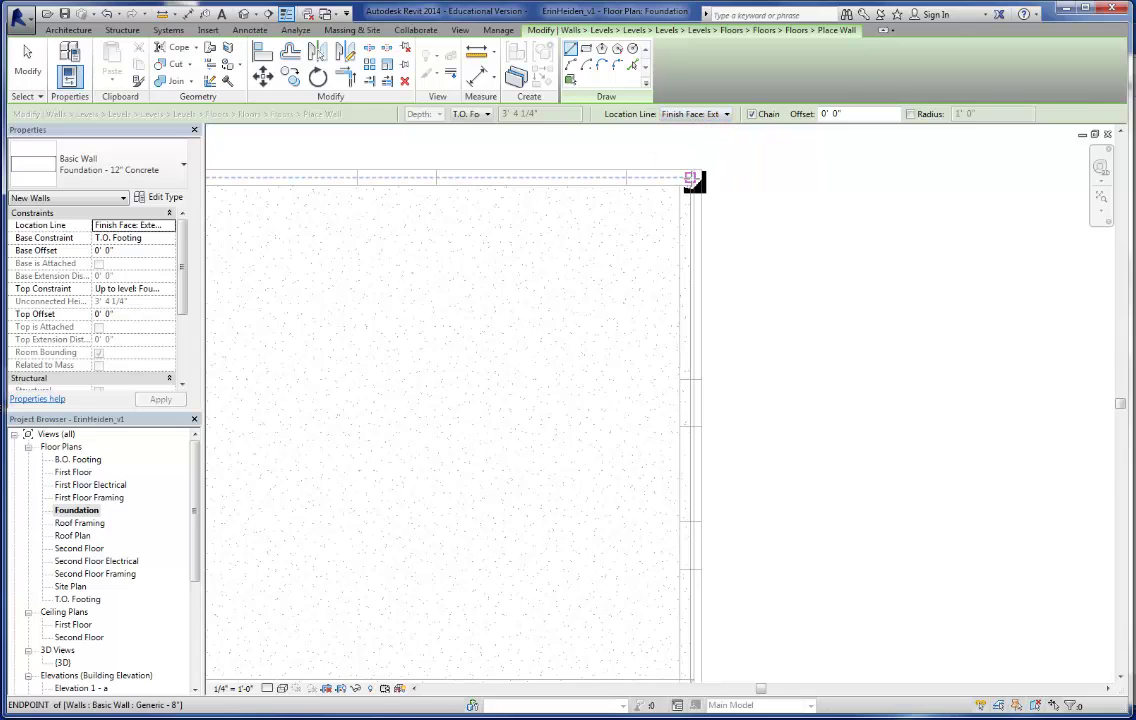
# Draw foundation walls along the house outline from the northeast corner down the east side, along the south side and around the southwest jog
pyautogui.click(692, 179)
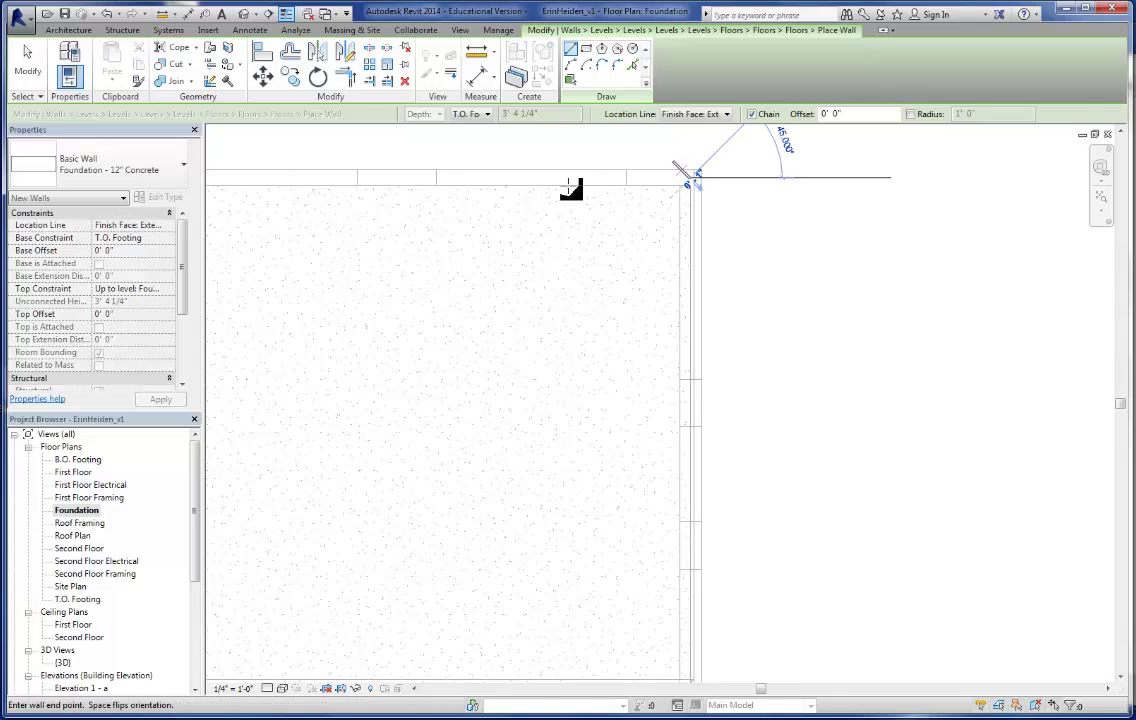
pyautogui.scroll(-5, 679, 178)
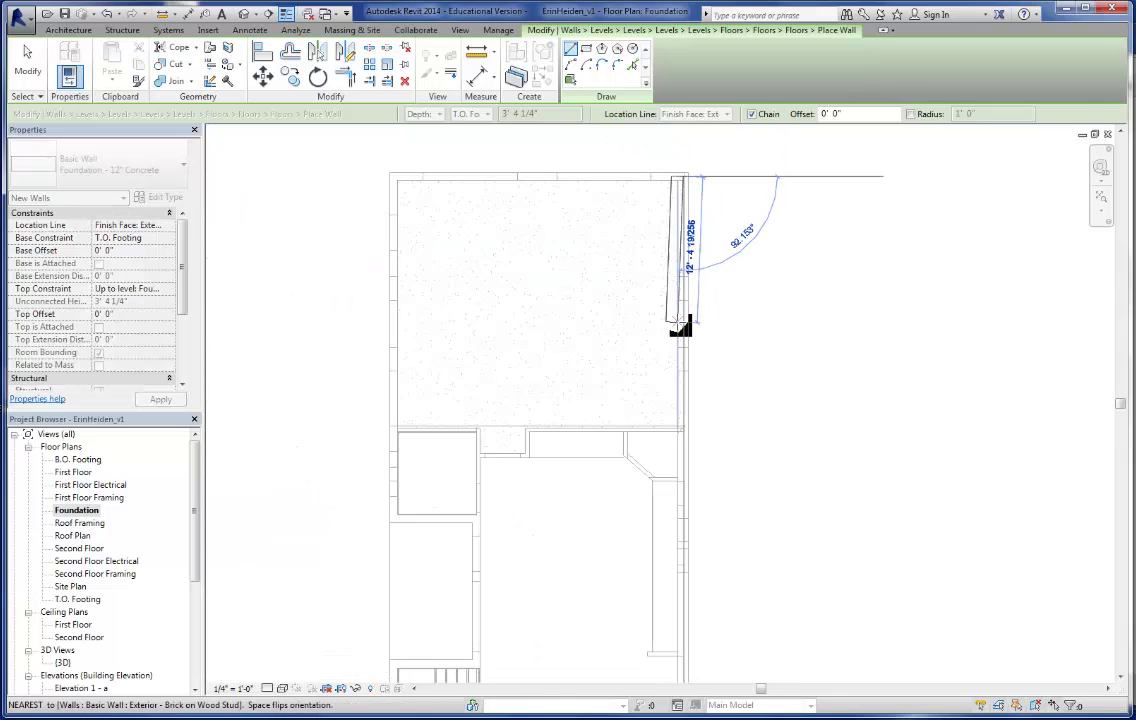
pyautogui.scroll(5, 659, 516)
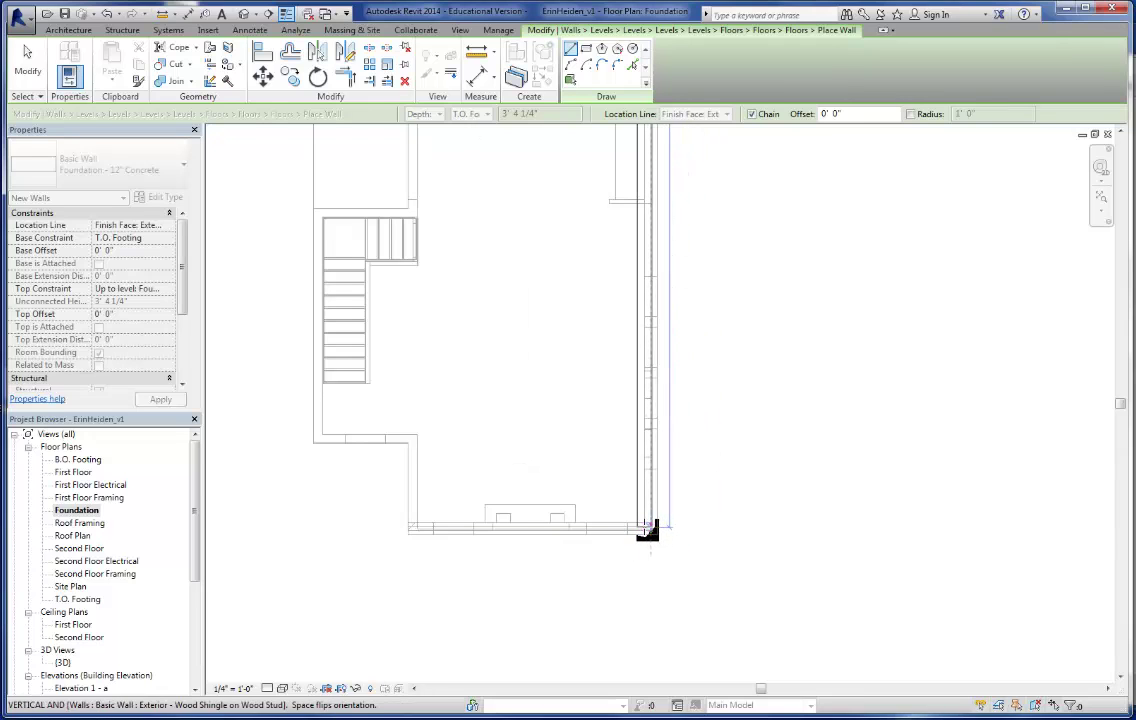
pyautogui.click(648, 526)
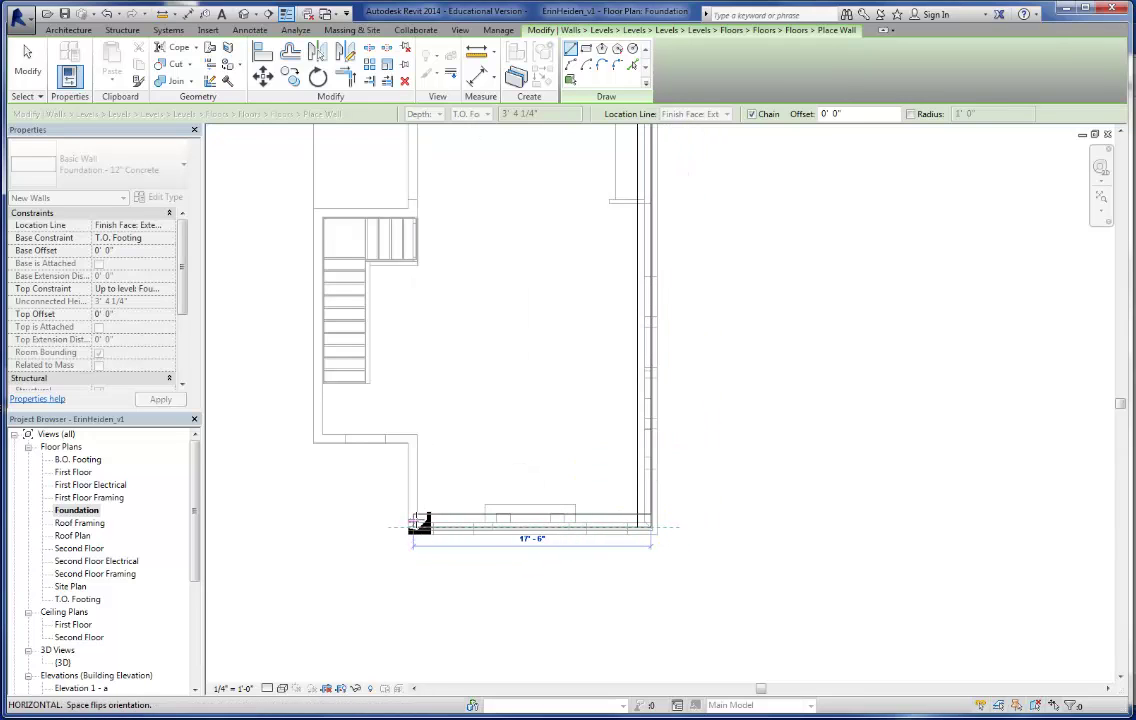
pyautogui.click(416, 523)
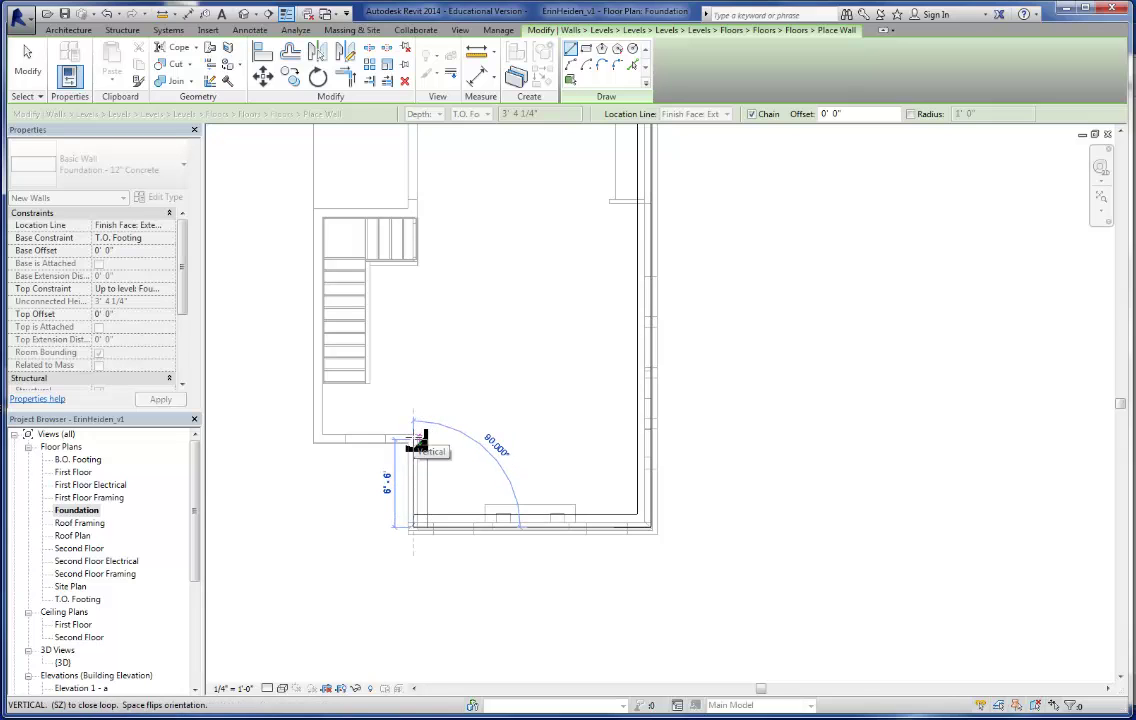
pyautogui.click(415, 440)
pyautogui.click(319, 439)
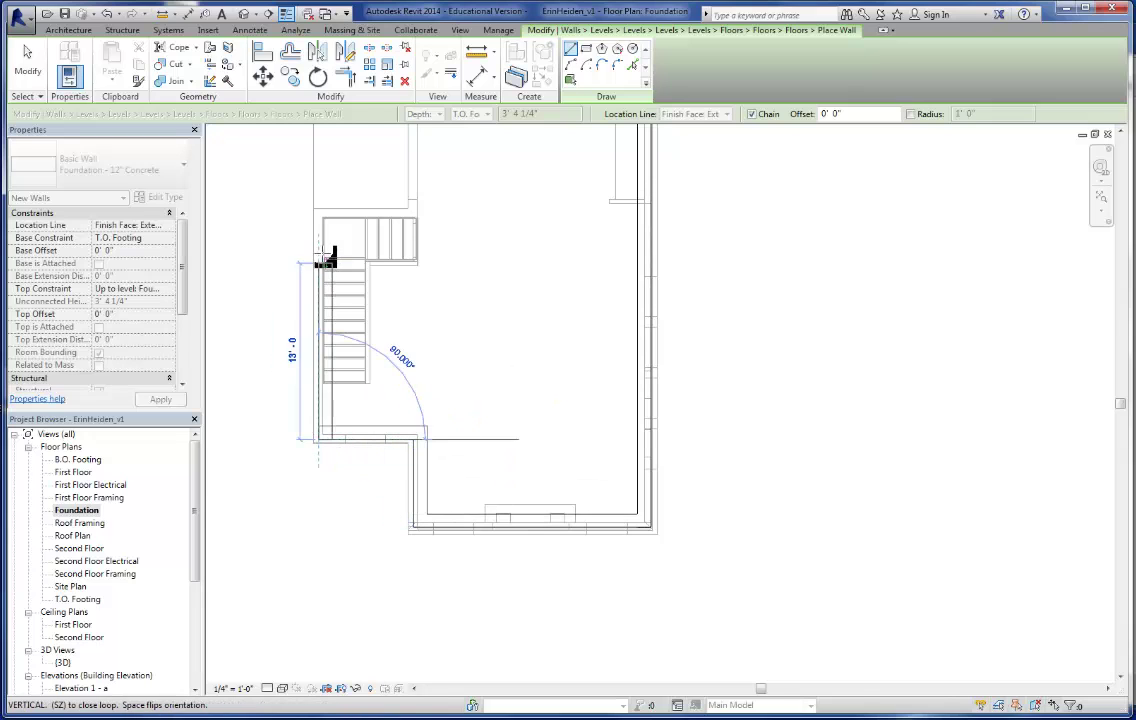
# Close the foundation outline with a west wall about 58' long and a north wall about 24' 6" long, and dismiss the warning
pyautogui.scroll(-2, 368, 333)
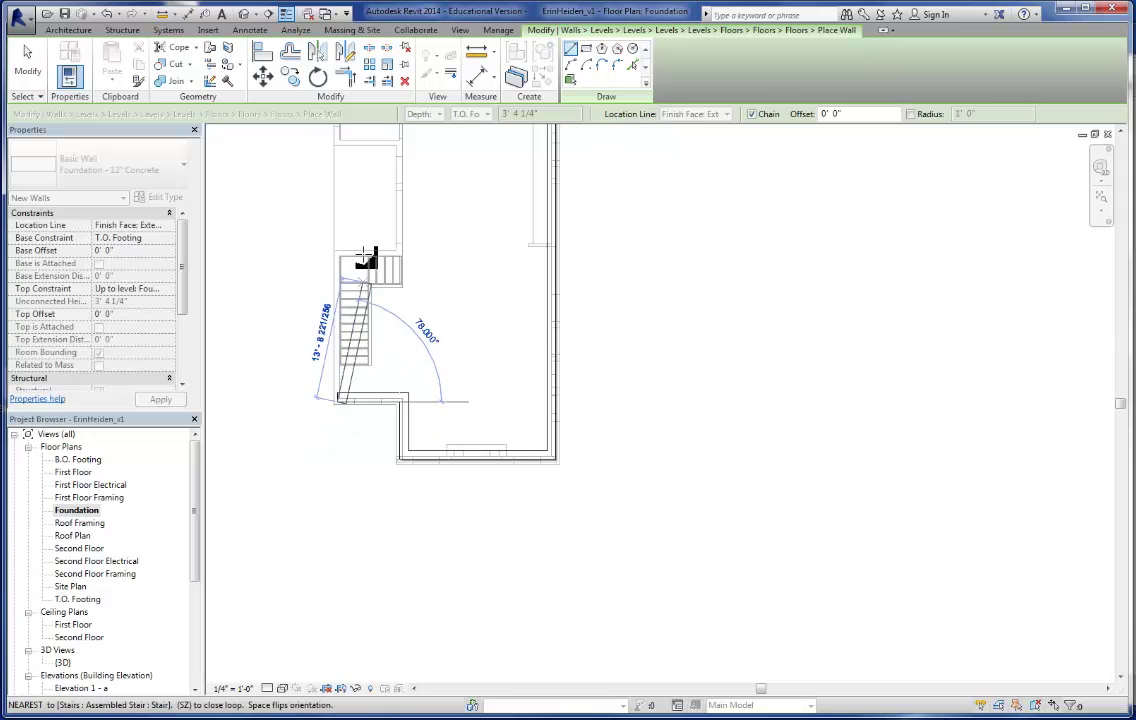
pyautogui.moveTo(363, 256); pyautogui.dragTo(373, 641, button='middle')
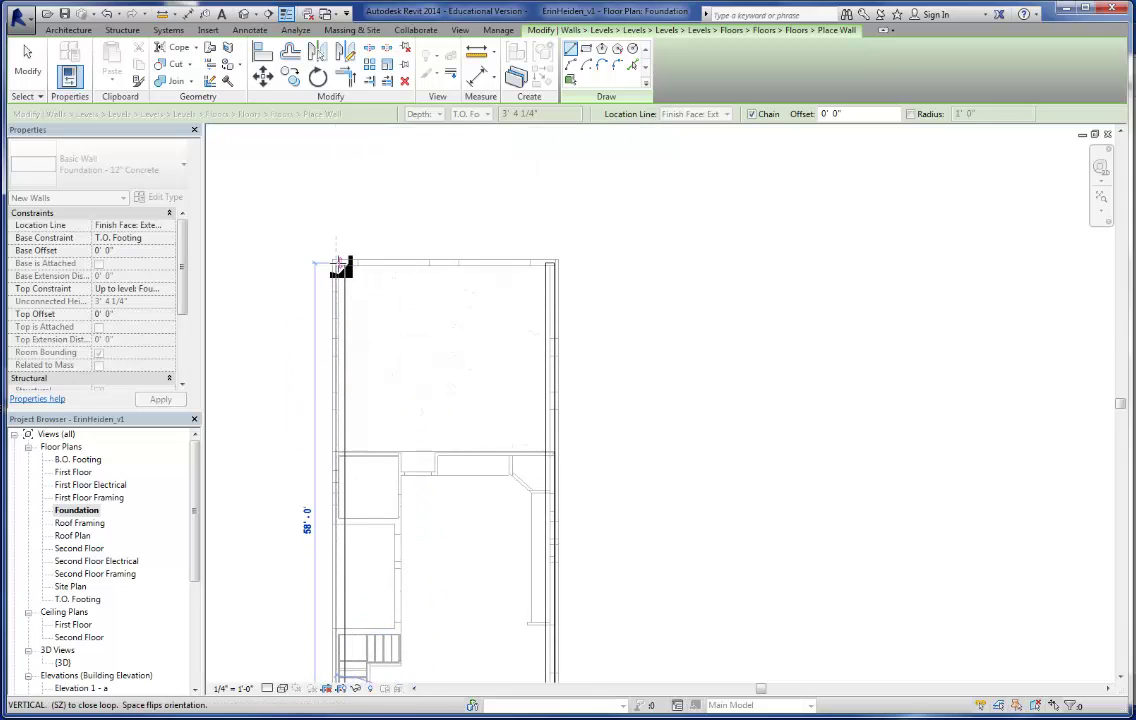
pyautogui.click(336, 265)
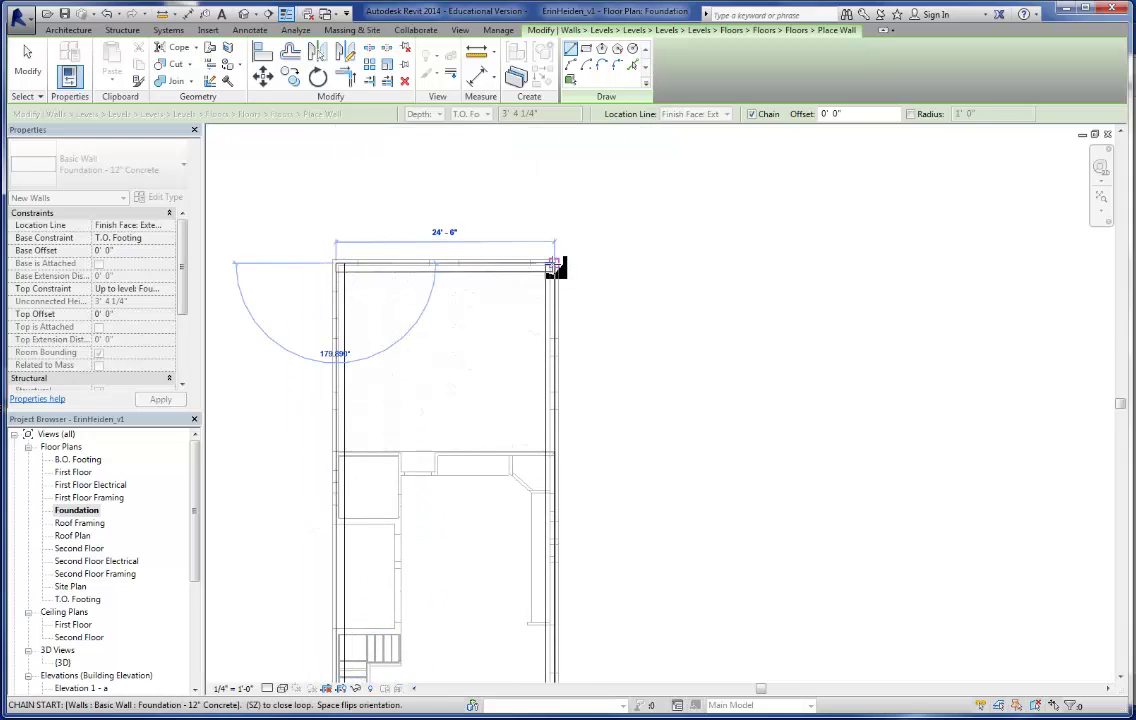
pyautogui.click(557, 265)
pyautogui.press('Escape')
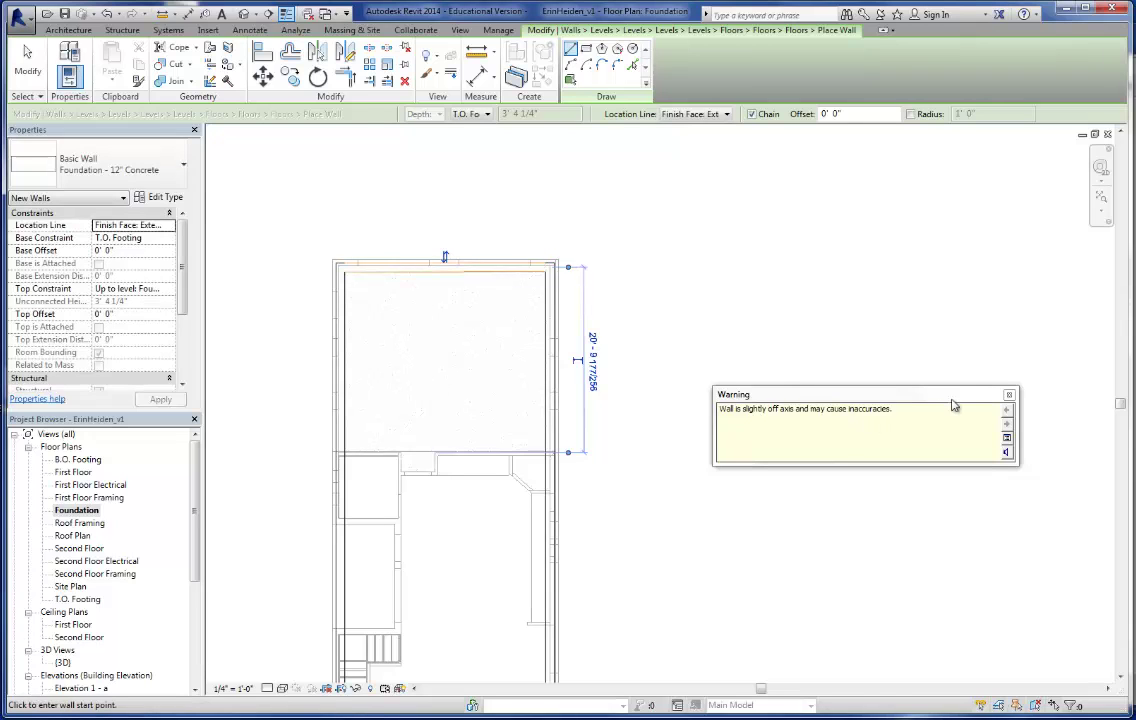
pyautogui.click(1010, 397)
# Delete the off-axis north foundation wall
pyautogui.scroll(3, 545, 300)
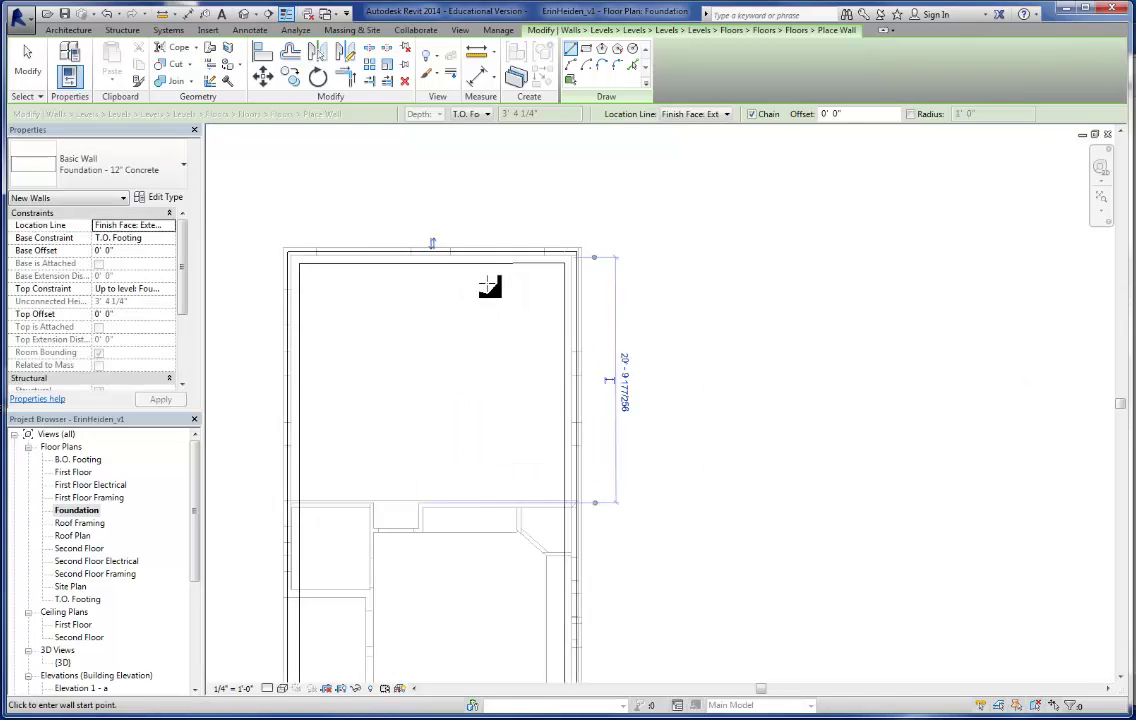
pyautogui.click(33, 72)
pyautogui.scroll(3, 517, 260)
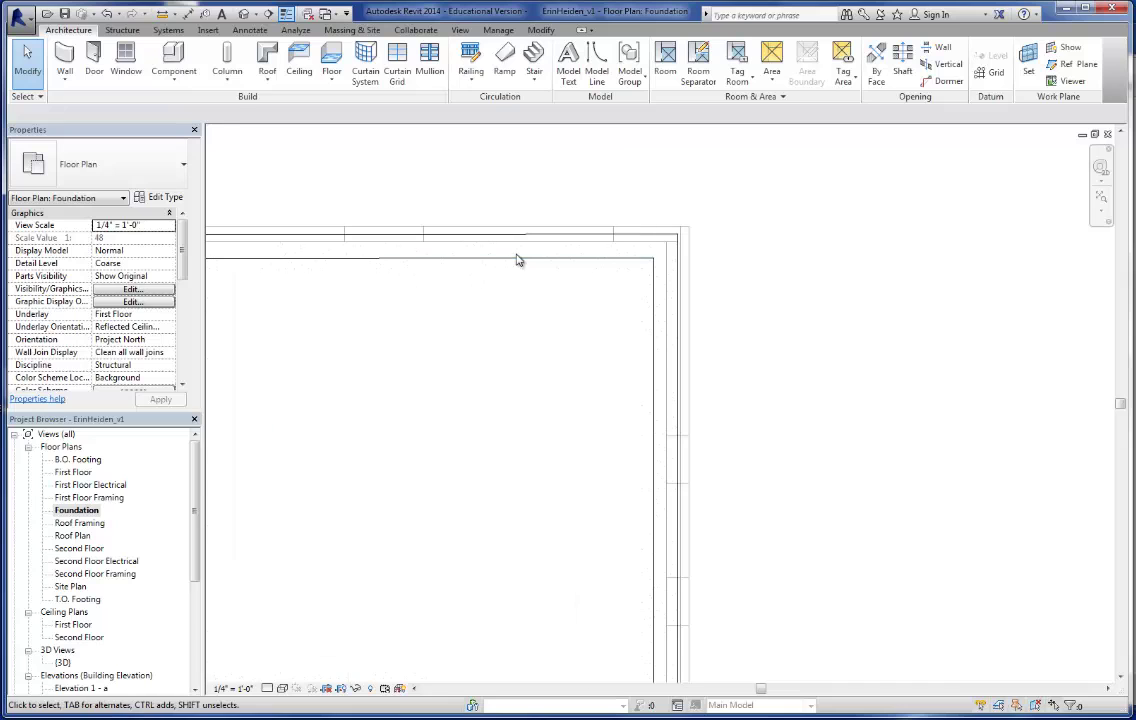
pyautogui.click(519, 260)
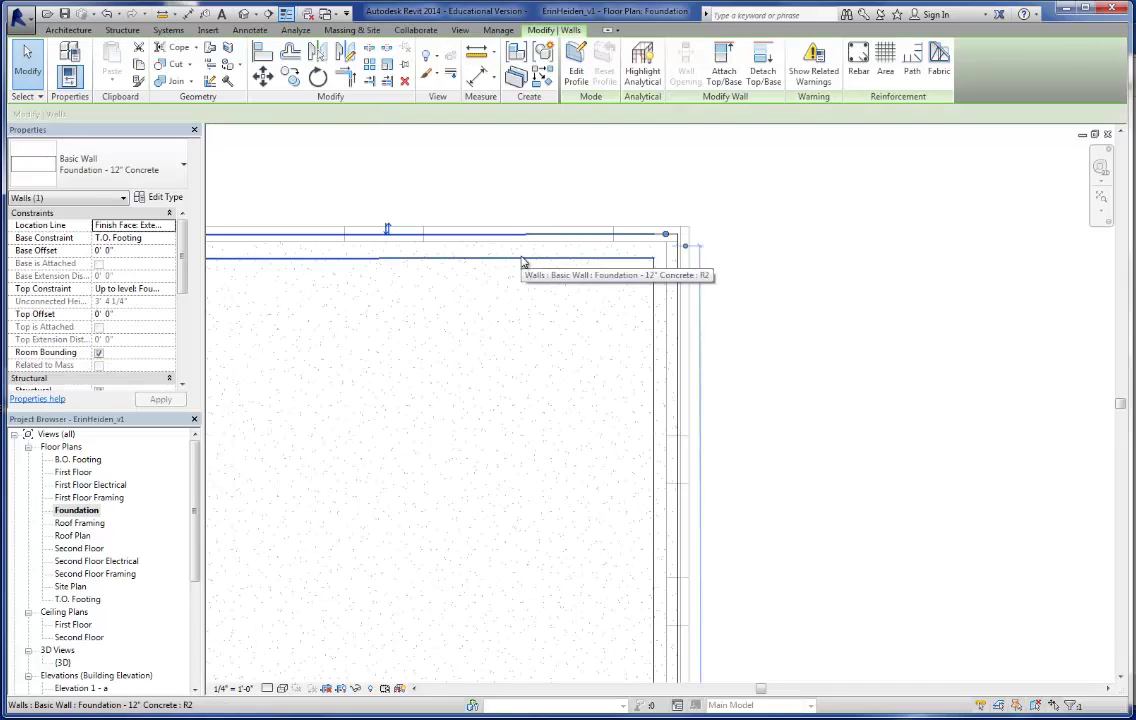
pyautogui.scroll(-3, 522, 262)
pyautogui.click(522, 262)
pyautogui.scroll(-1, 658, 240)
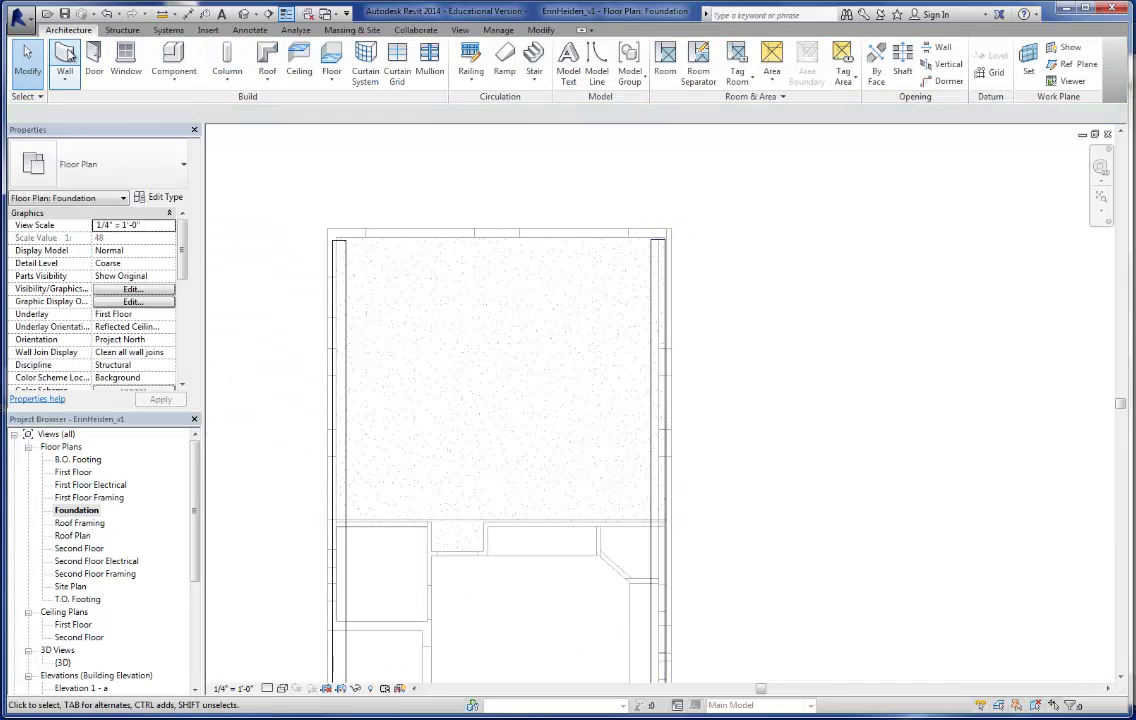
# Redraw the north foundation wall as a straight horizontal run from the northeast corner to the northwest corner
pyautogui.click(64, 62)
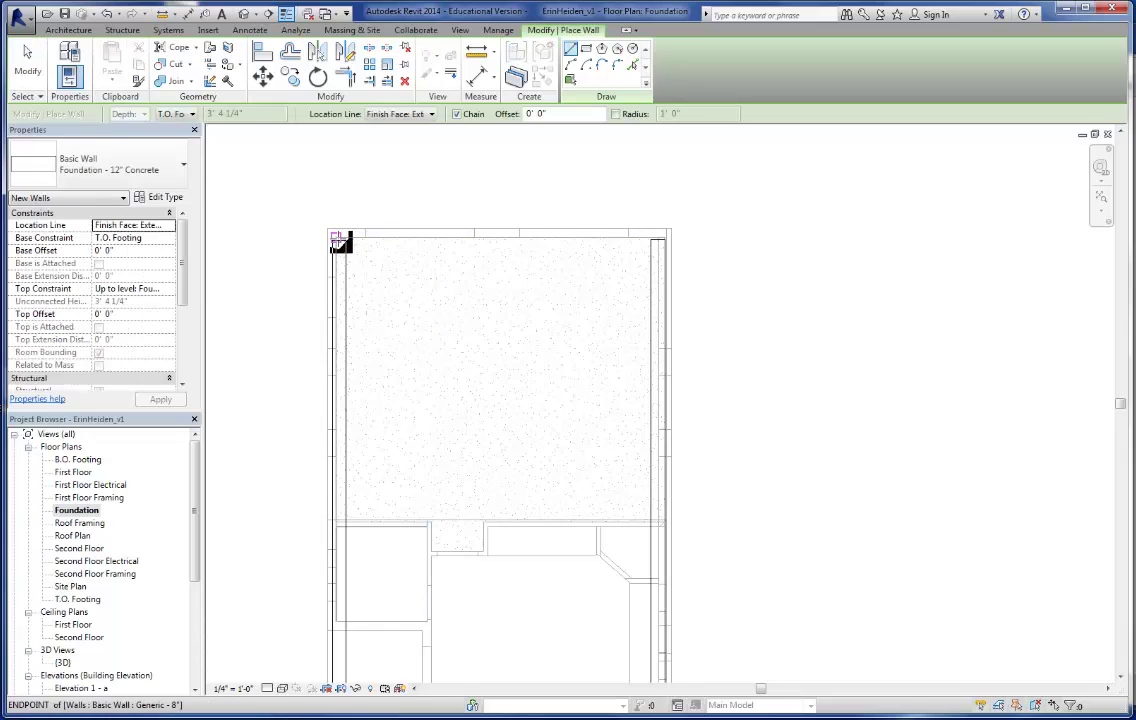
pyautogui.click(660, 239)
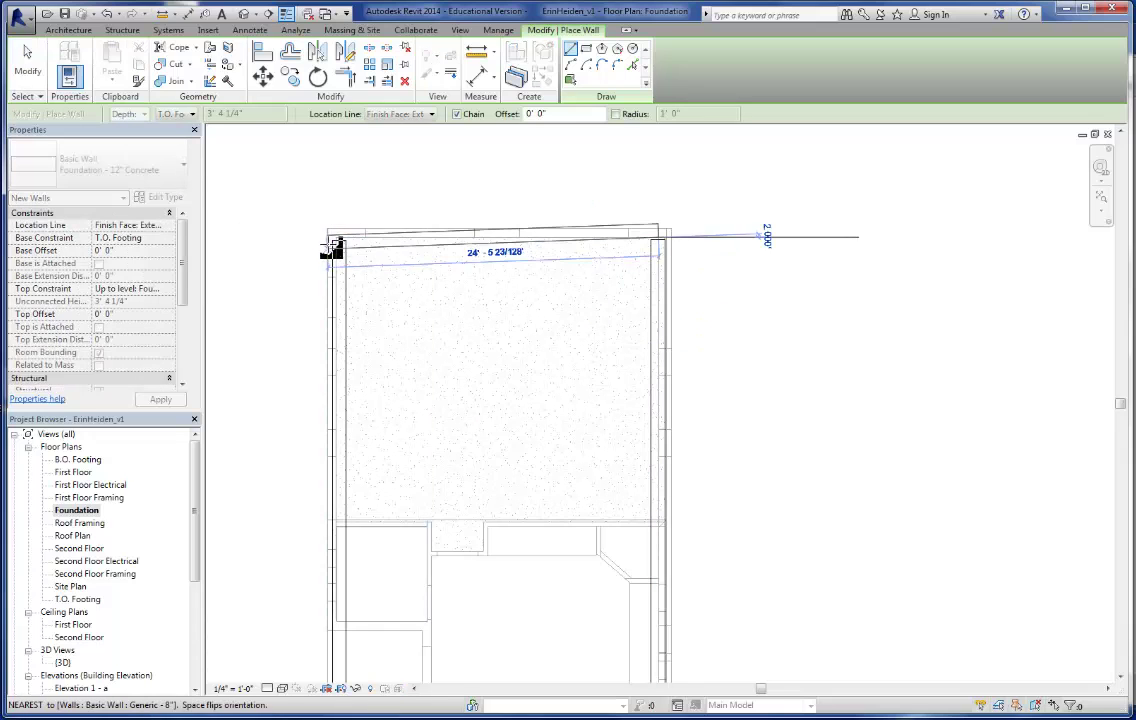
pyautogui.scroll(3, 340, 245)
pyautogui.scroll(1, 345, 232)
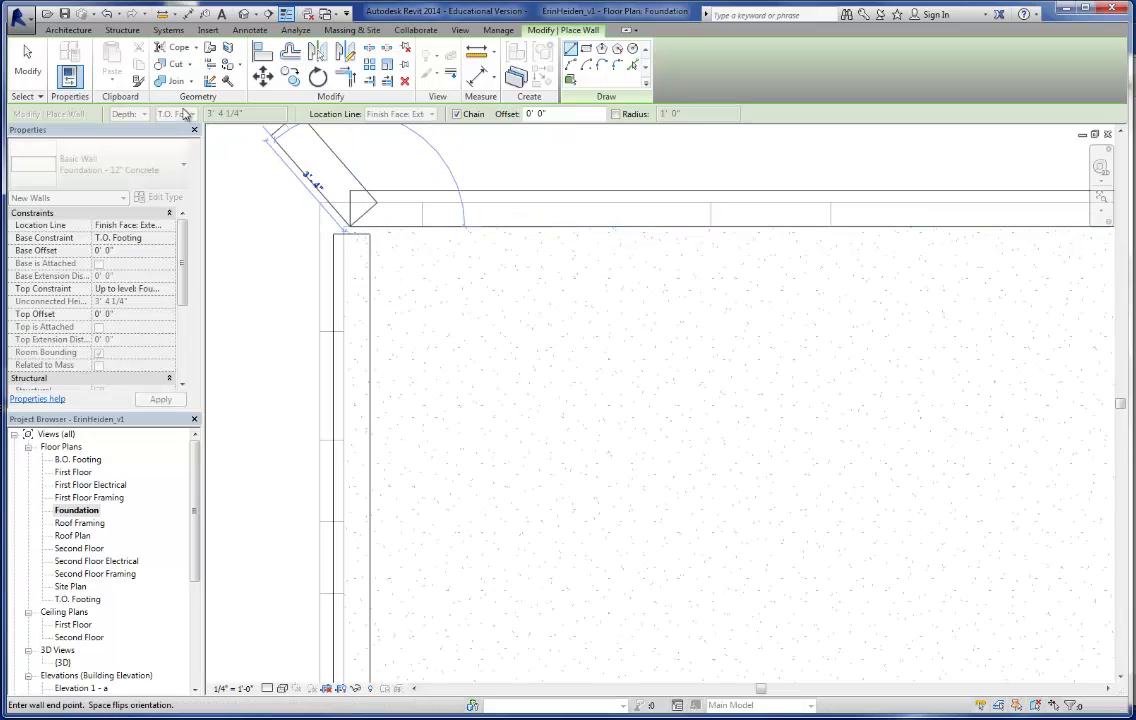
pyautogui.click(27, 60)
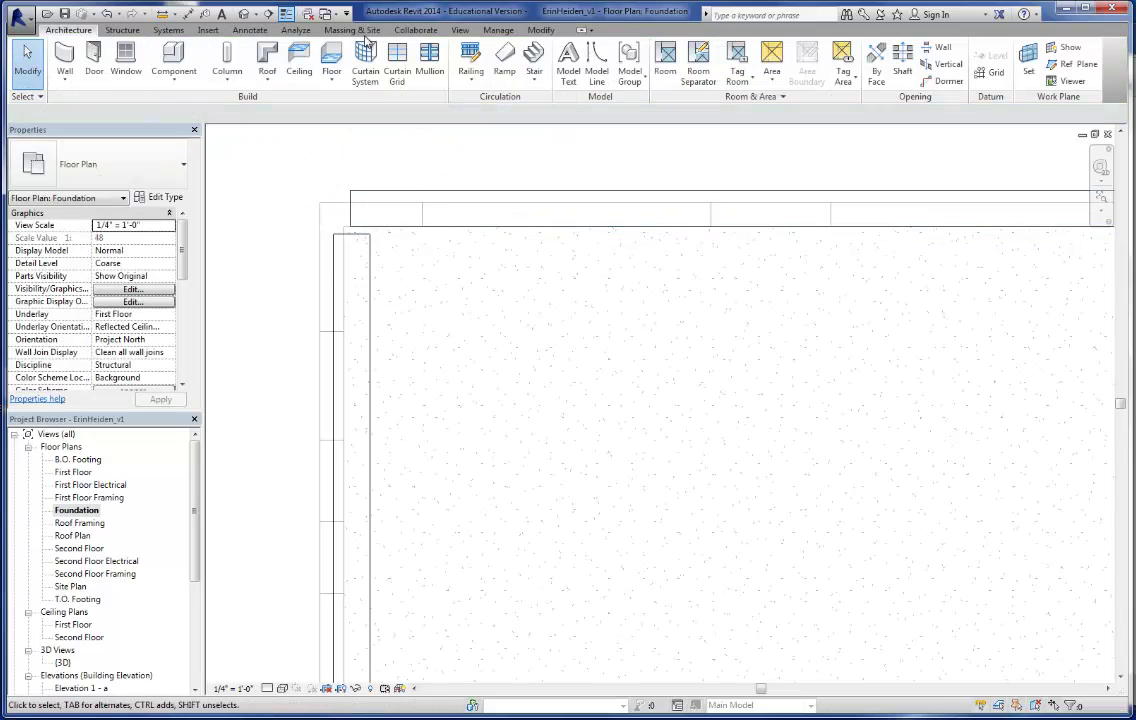
# Trim the north and west foundation walls to a corner at the northwest end
pyautogui.click(541, 30)
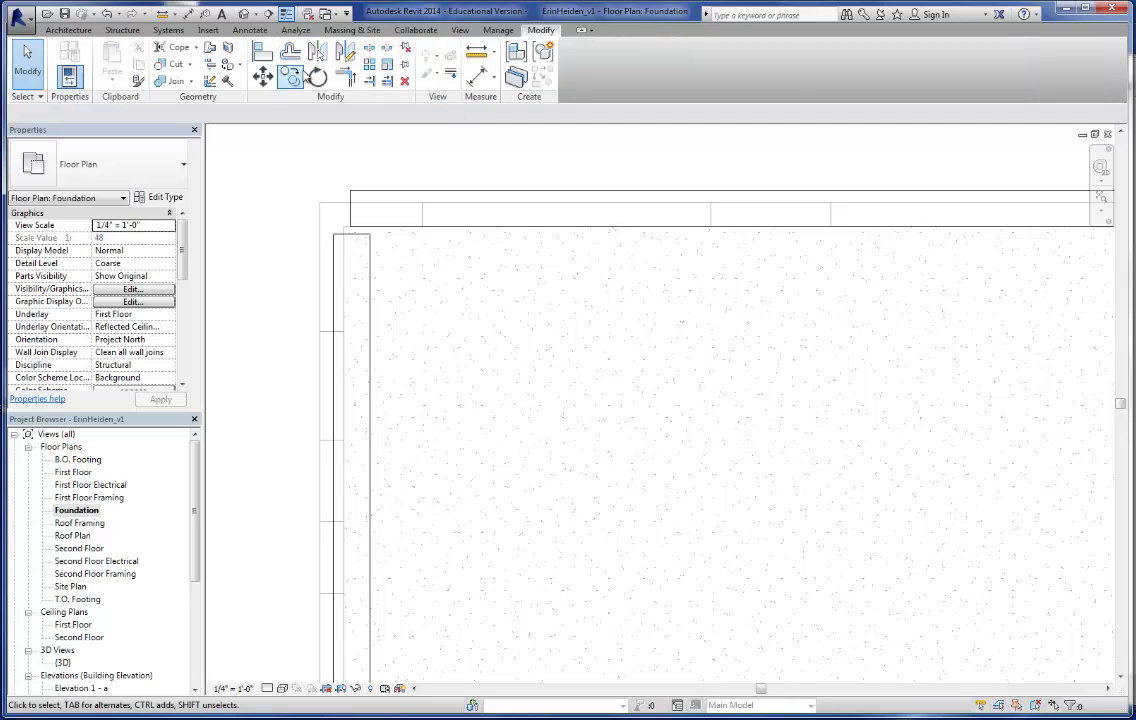
pyautogui.click(345, 77)
pyautogui.click(378, 197)
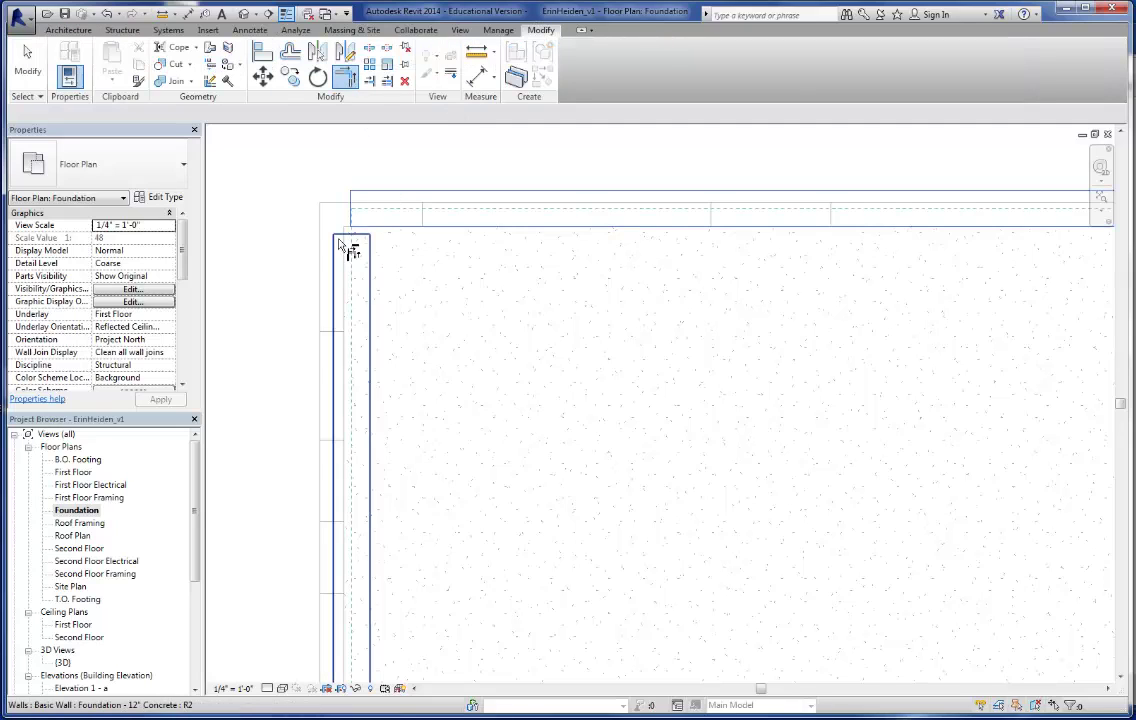
pyautogui.click(342, 250)
# Trim the north and east foundation walls to a corner at the northeast end
pyautogui.scroll(-2, 938, 253)
pyautogui.scroll(4, 786, 210)
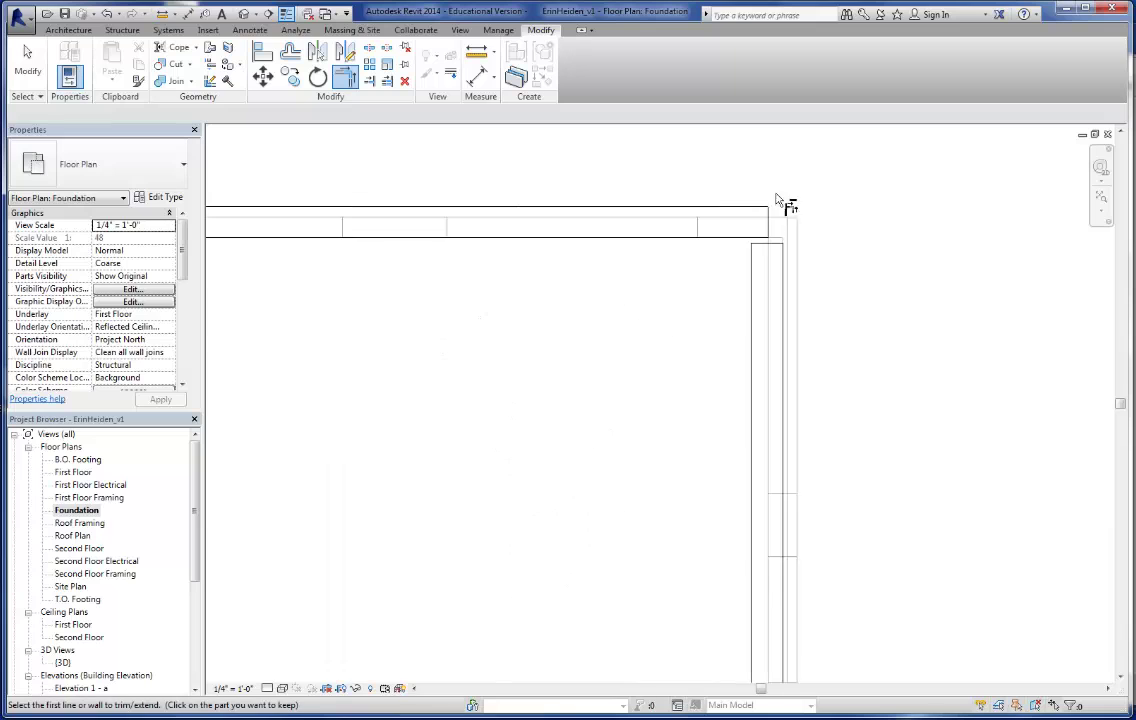
pyautogui.click(780, 253)
pyautogui.click(793, 225)
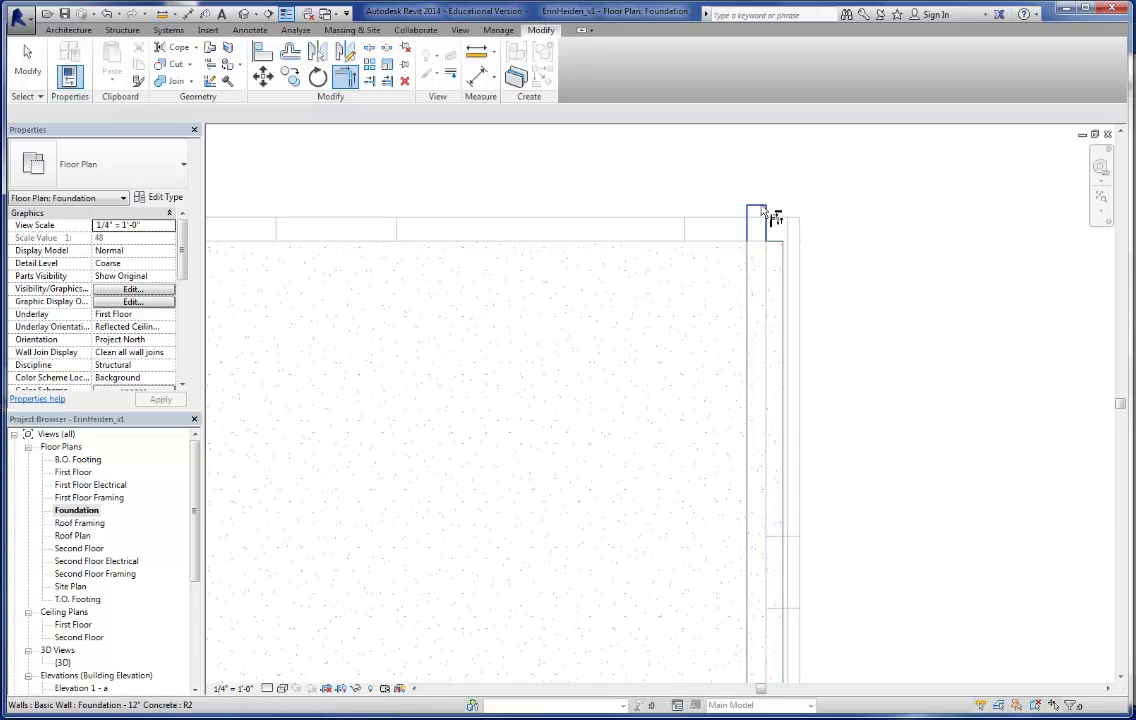
pyautogui.click(792, 238)
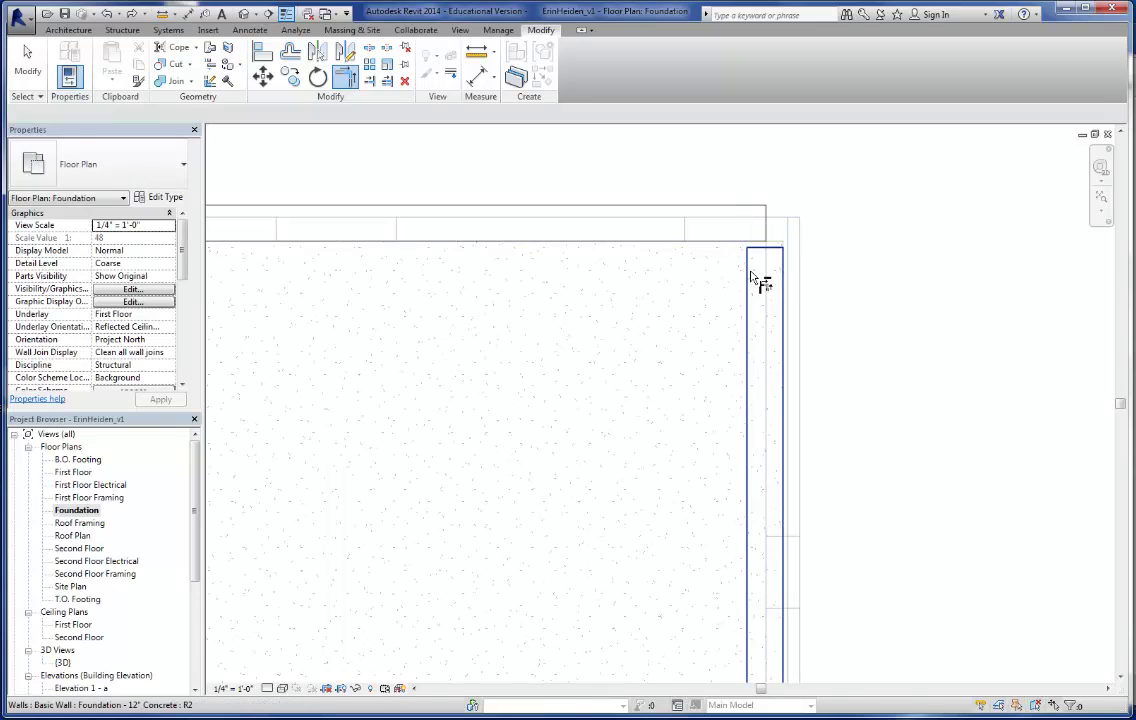
pyautogui.click(783, 265)
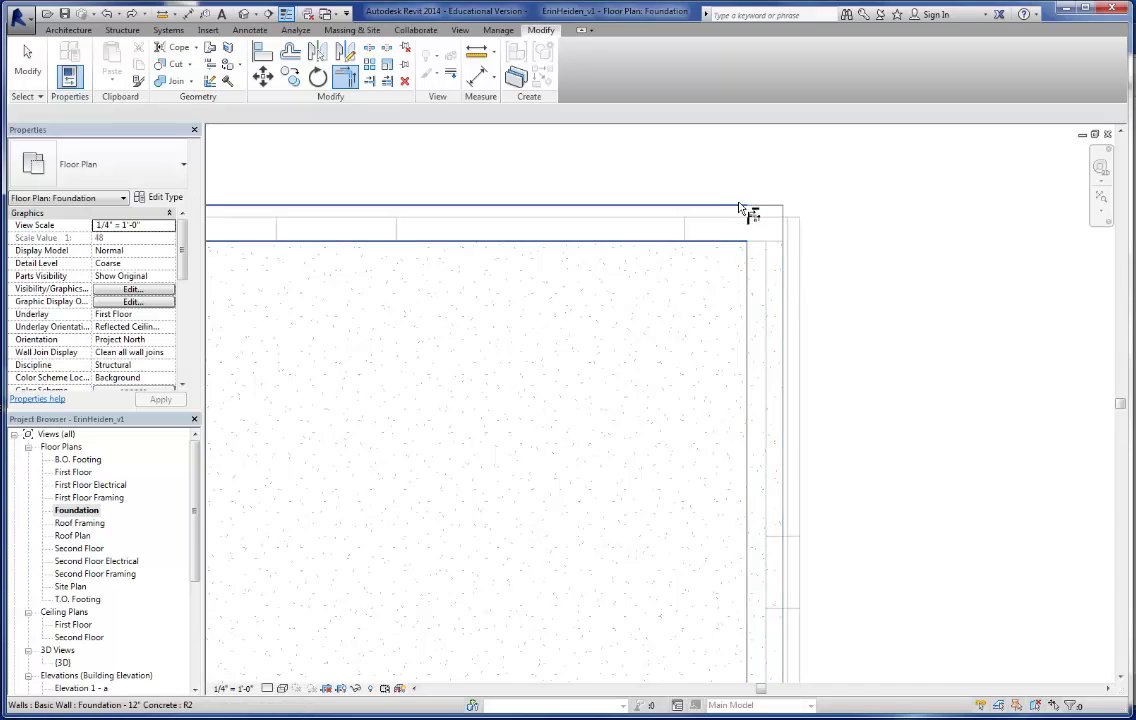
# Finish joining the north foundation wall to the east foundation wall at the northeast corner
pyautogui.click(740, 208)
pyautogui.scroll(-3, 913, 446)
pyautogui.scroll(1, 737, 346)
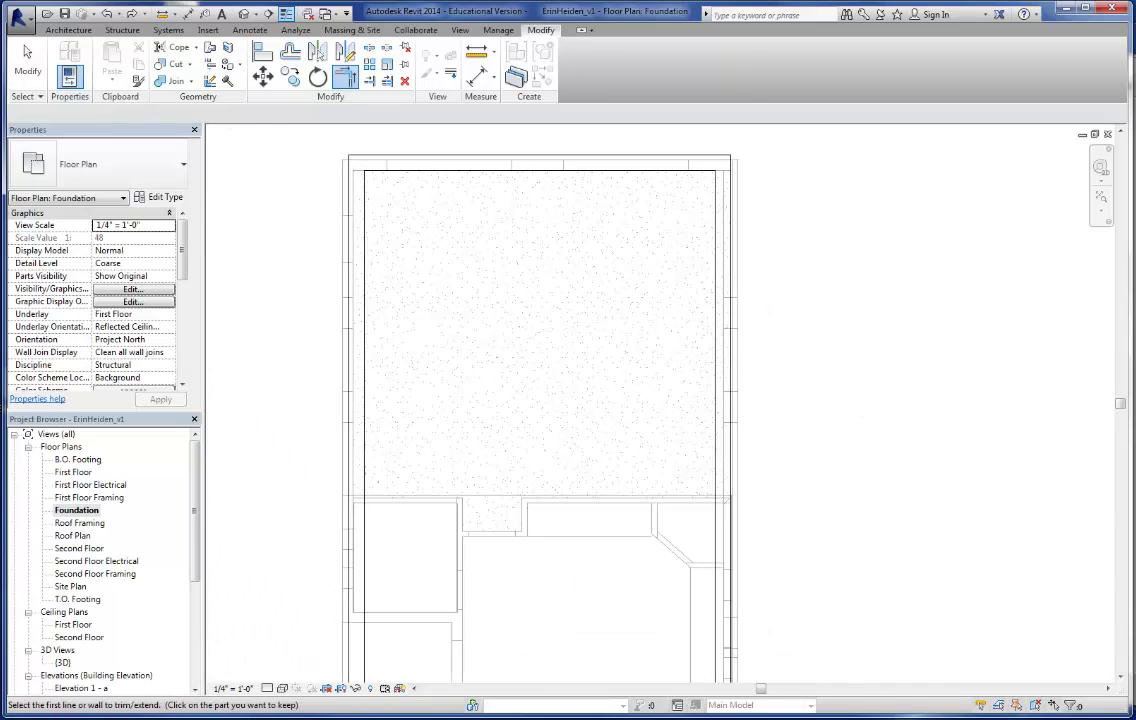
pyautogui.click(27, 65)
# Align the east foundation wall's outer face with the exterior brick wall's outer face, with the alignment preference set to Wall faces
pyautogui.click(262, 50)
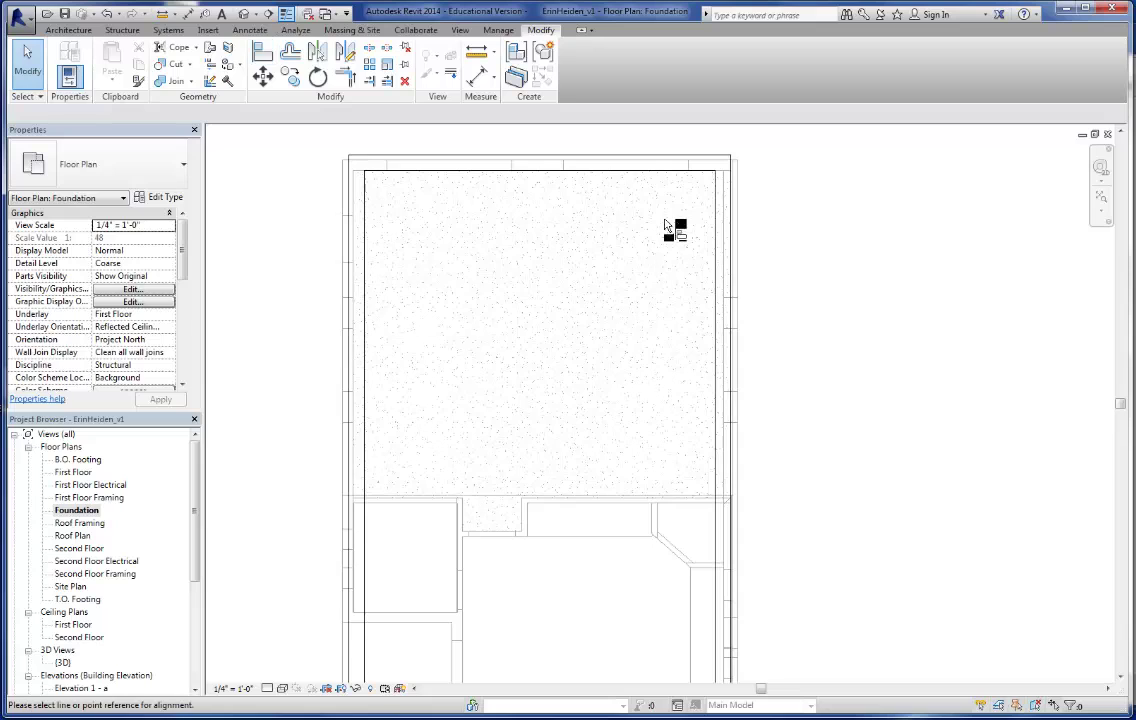
pyautogui.scroll(3, 730, 258)
pyautogui.scroll(1, 707, 256)
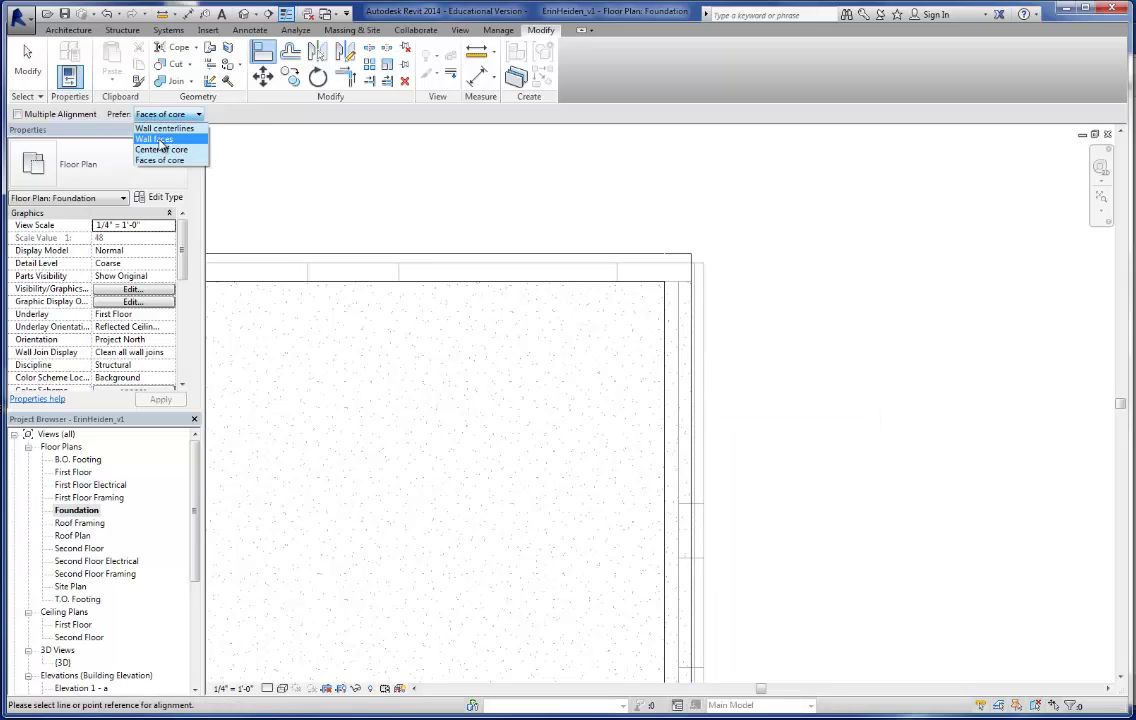
pyautogui.click(160, 134)
pyautogui.scroll(2, 738, 354)
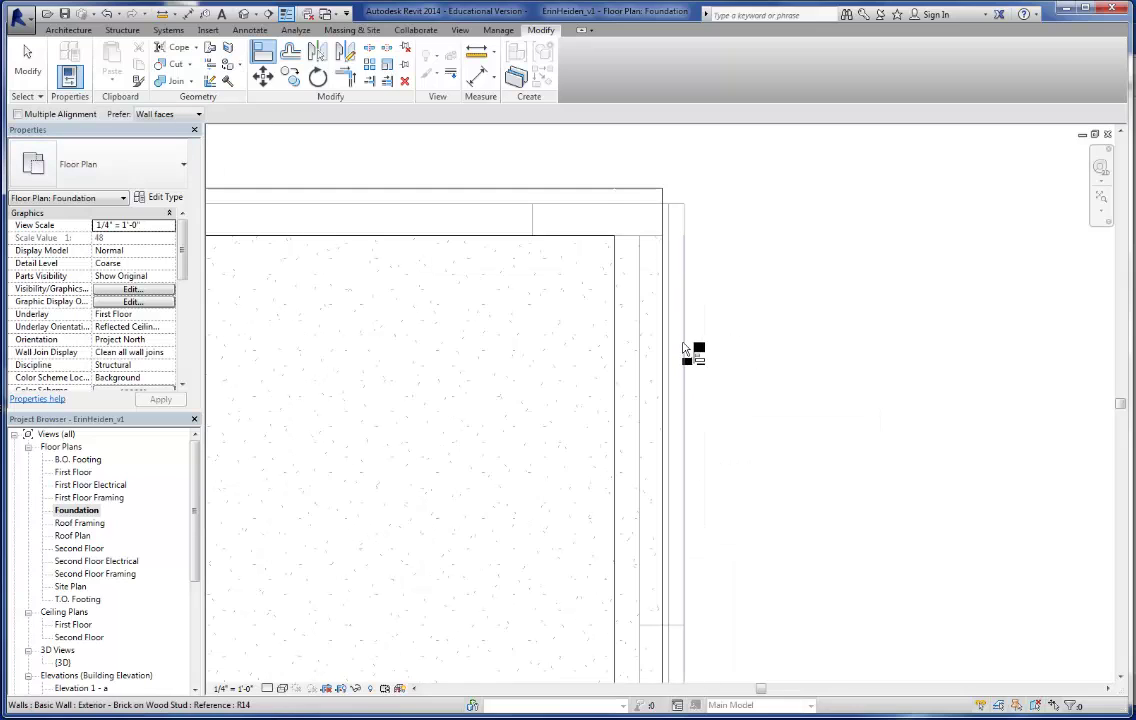
pyautogui.click(684, 348)
pyautogui.click(663, 352)
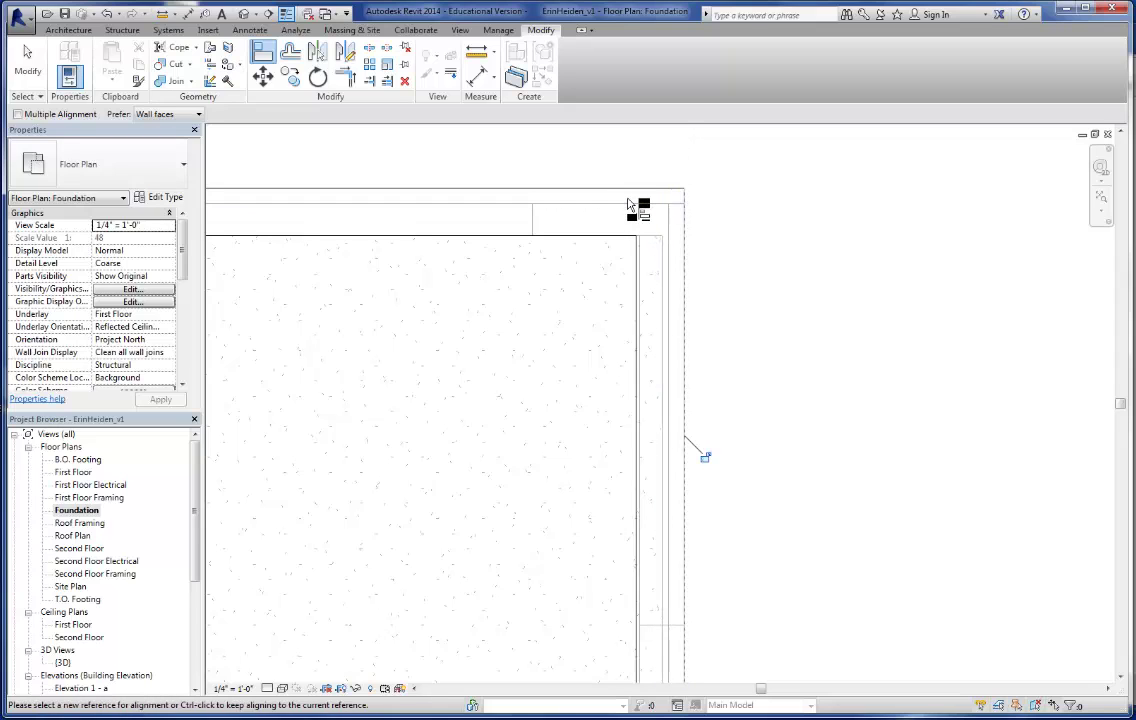
# Align the north foundation wall's outer face with the outer face of the exterior wall above
pyautogui.click(629, 203)
pyautogui.click(629, 197)
pyautogui.scroll(-1, 716, 218)
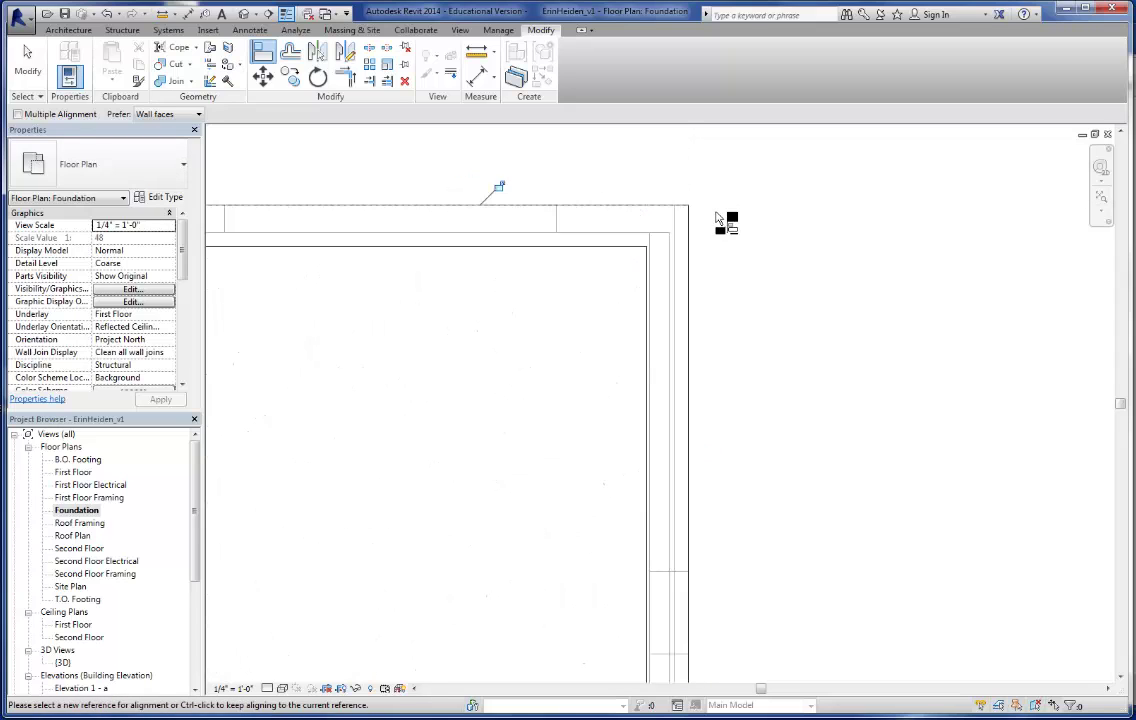
# Align the outer face of the southernmost foundation wall with the outer face of the exterior wall above
pyautogui.scroll(-3, 624, 274)
pyautogui.moveTo(680, 374); pyautogui.dragTo(639, 624, button='middle')
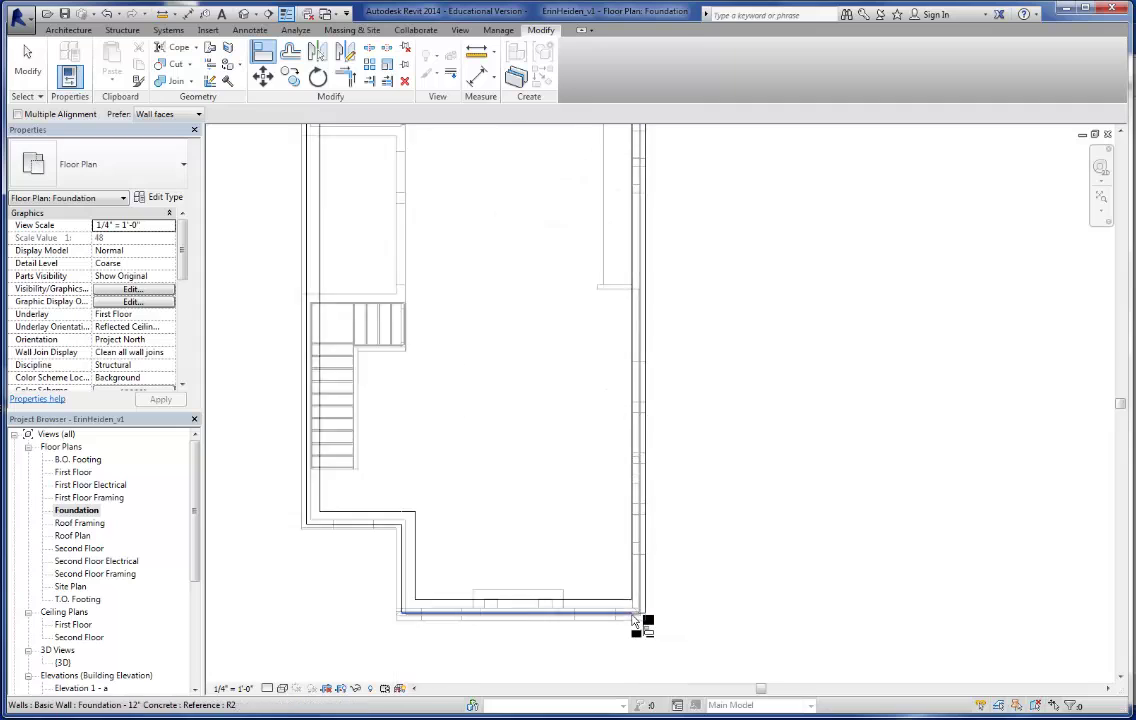
pyautogui.scroll(3, 697, 515)
pyautogui.moveTo(690, 439); pyautogui.dragTo(640, 227, button='middle')
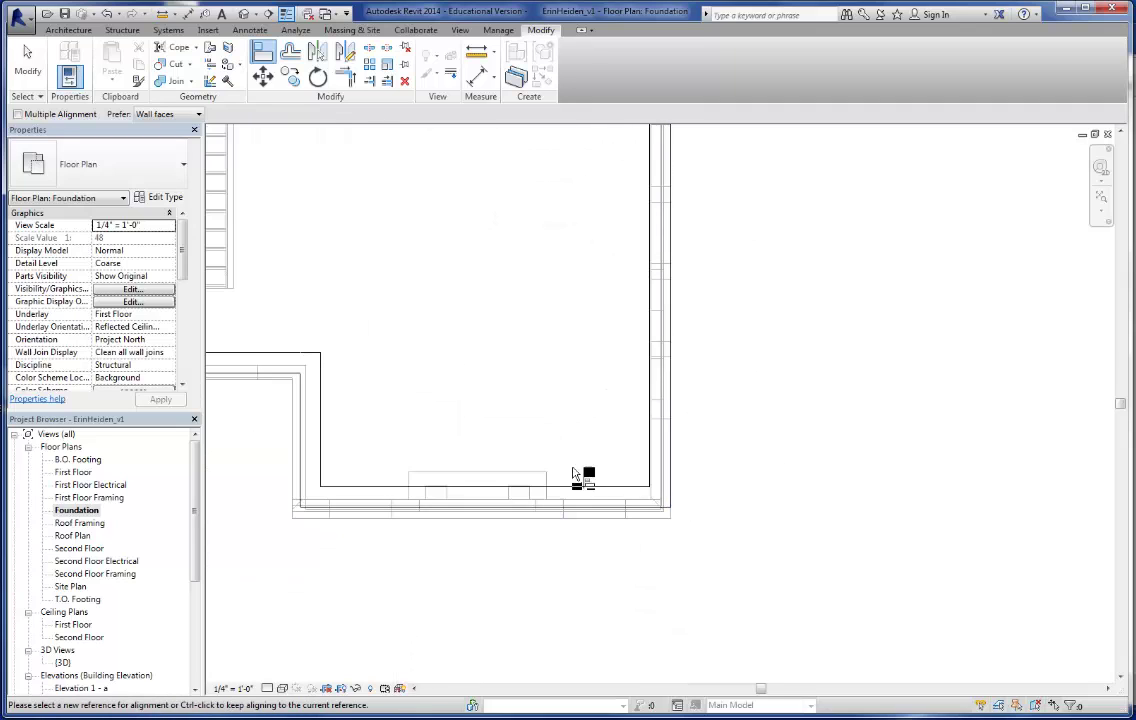
pyautogui.scroll(2, 654, 515)
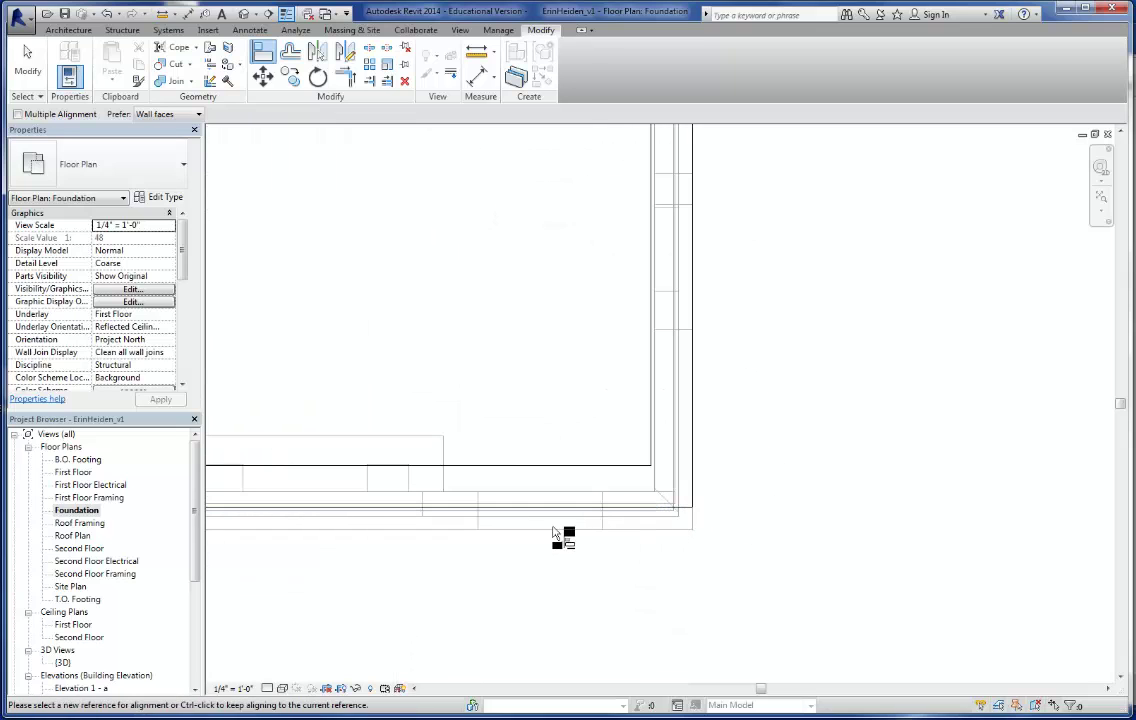
pyautogui.click(562, 509)
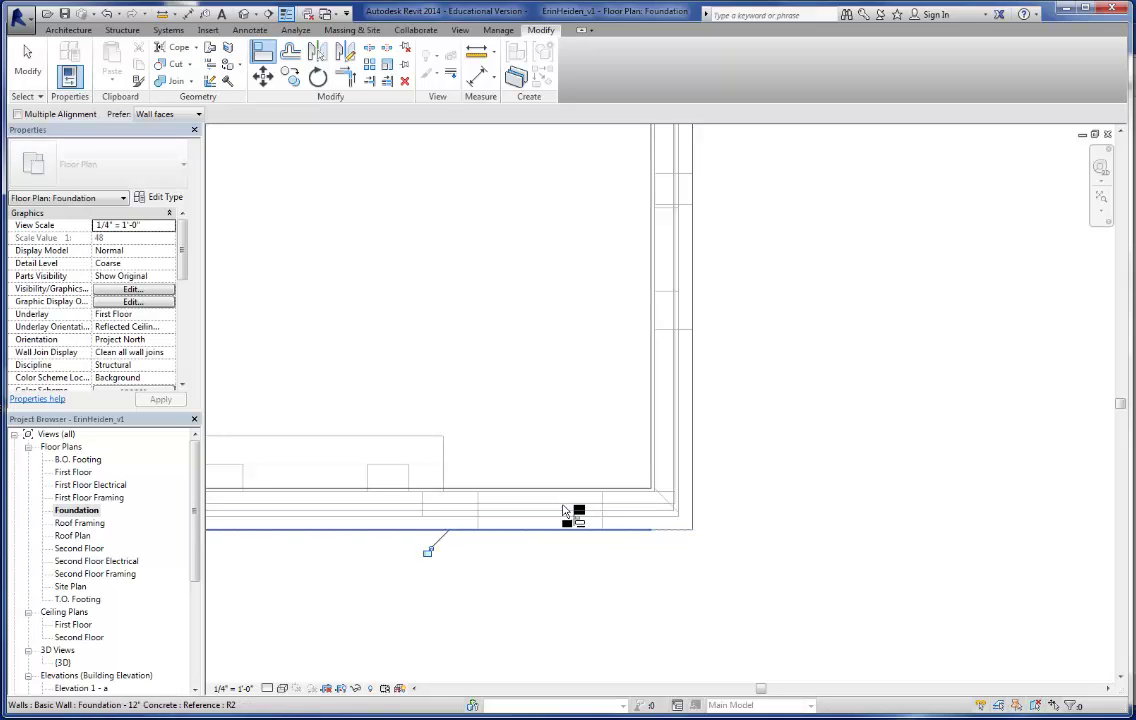
pyautogui.scroll(-4, 647, 456)
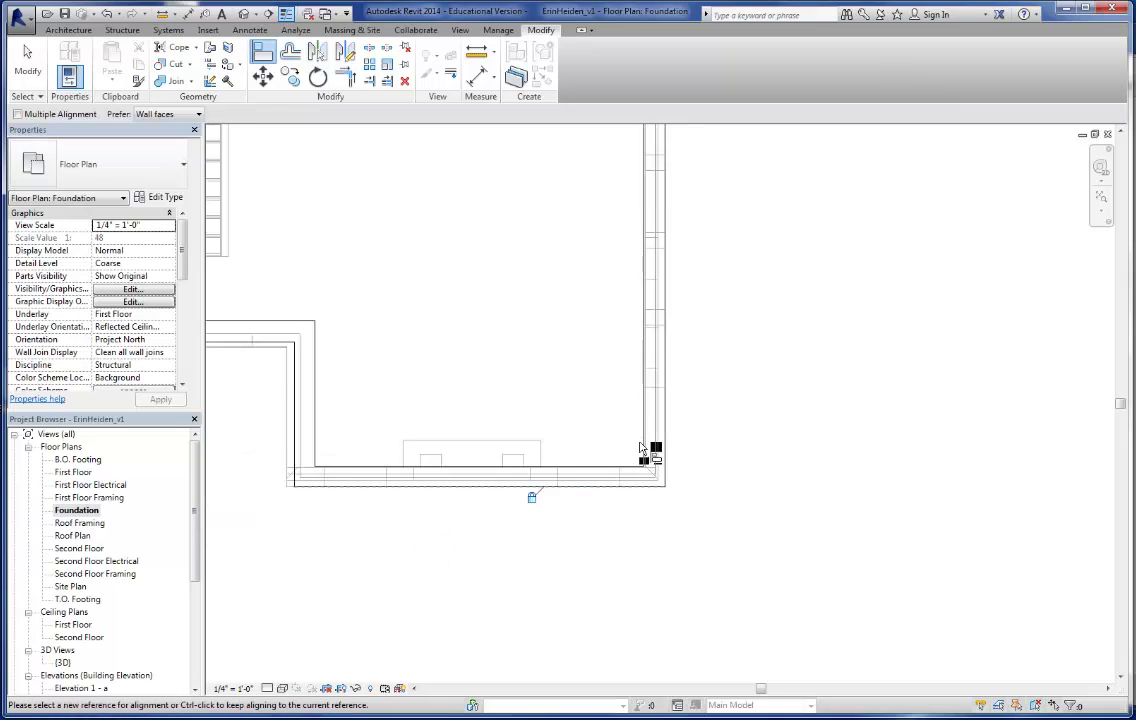
pyautogui.moveTo(580, 455); pyautogui.dragTo(576, 420, button='middle')
pyautogui.press('Escape')
pyautogui.press('Escape')
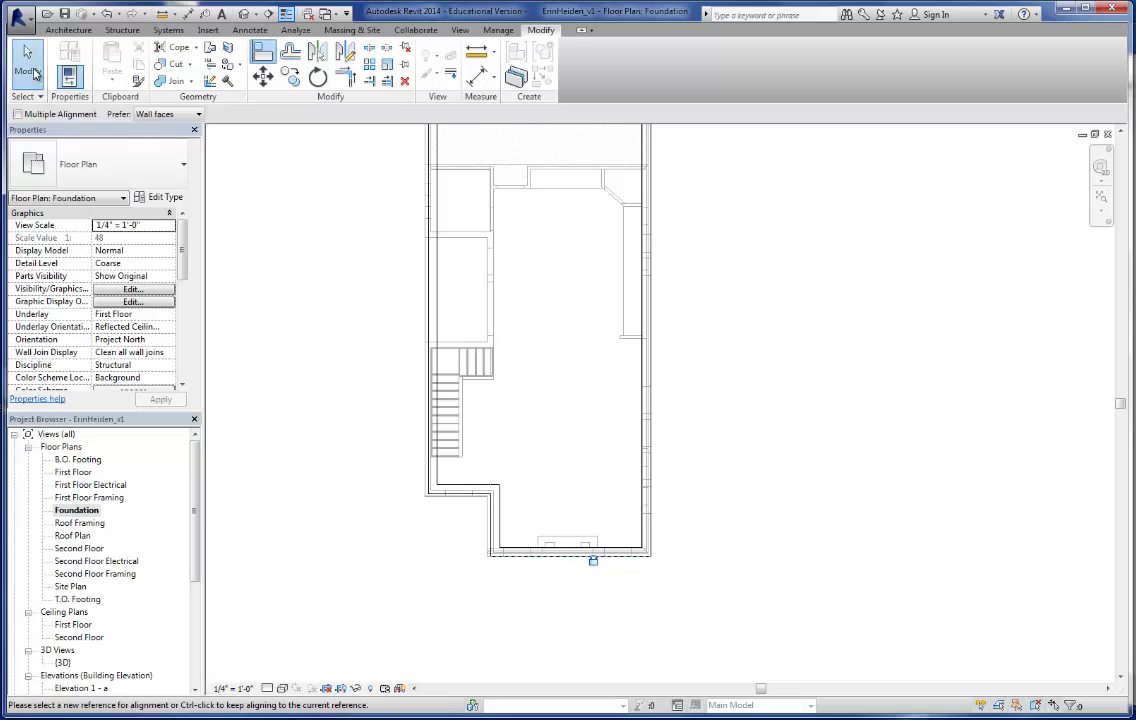
# Open the Section 1 view and examine how the foundation wall sits relative to the exterior wall, floor edge and below-grade levels
pyautogui.moveTo(500, 334); pyautogui.dragTo(507, 434, button='middle')
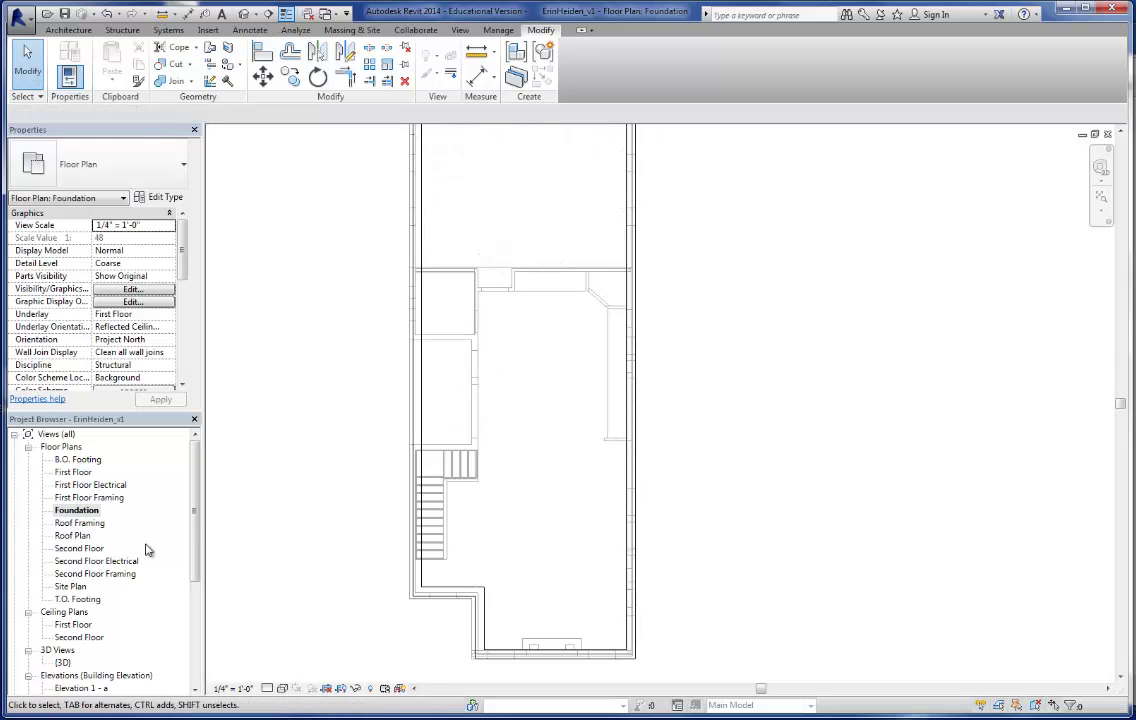
pyautogui.scroll(-5, 187, 563)
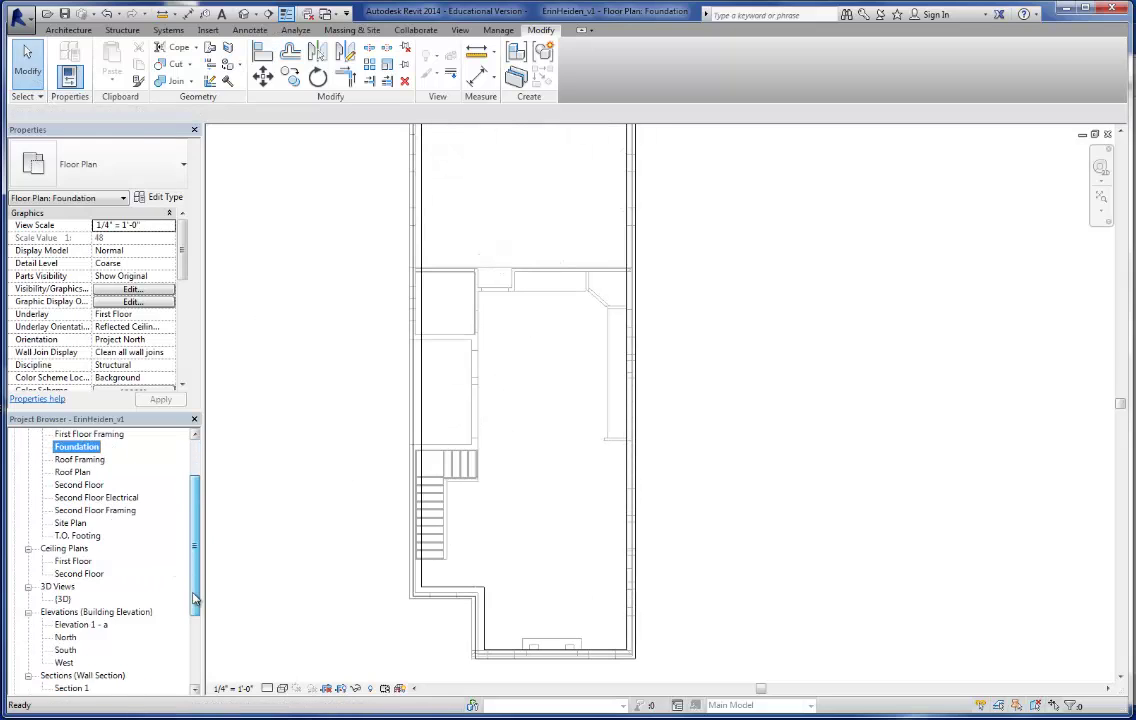
pyautogui.doubleClick(75, 650)
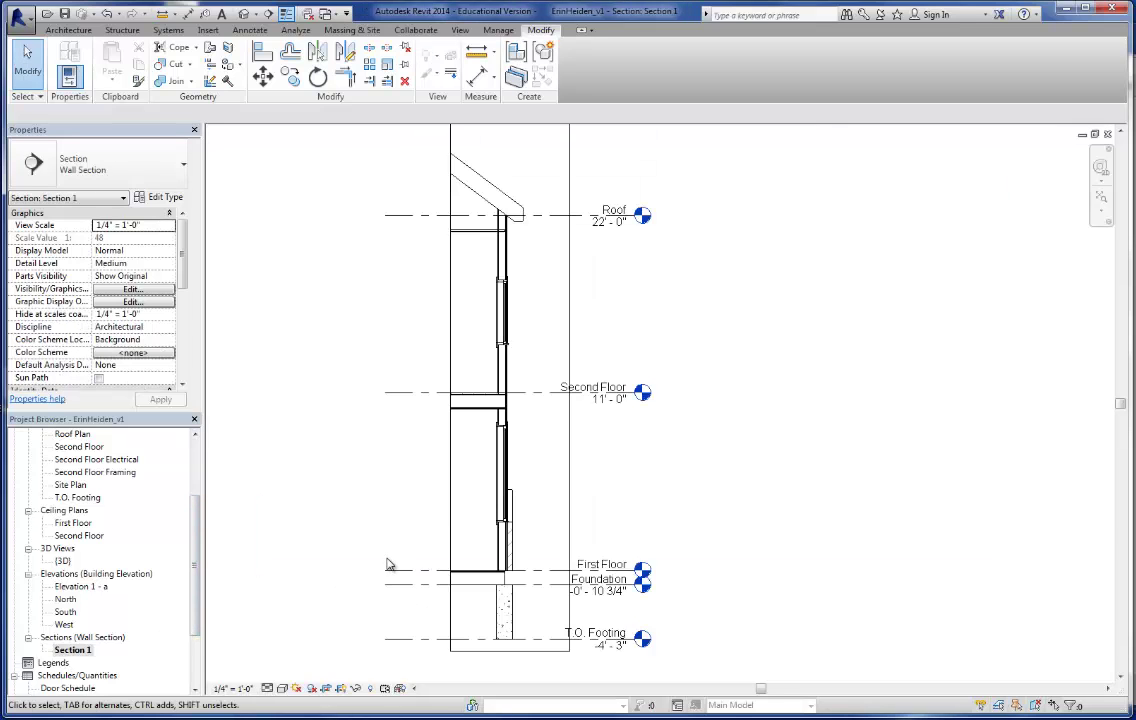
pyautogui.scroll(3, 510, 619)
pyautogui.moveTo(510, 619); pyautogui.dragTo(556, 532, button='middle')
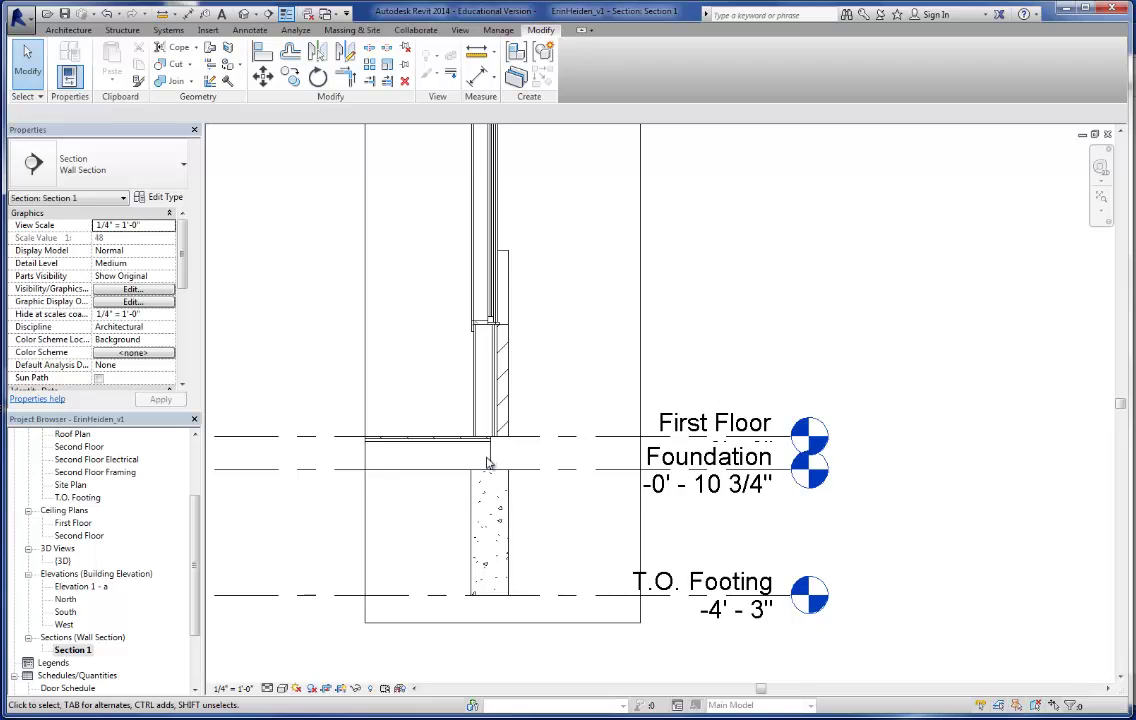
pyautogui.scroll(-3, 487, 463)
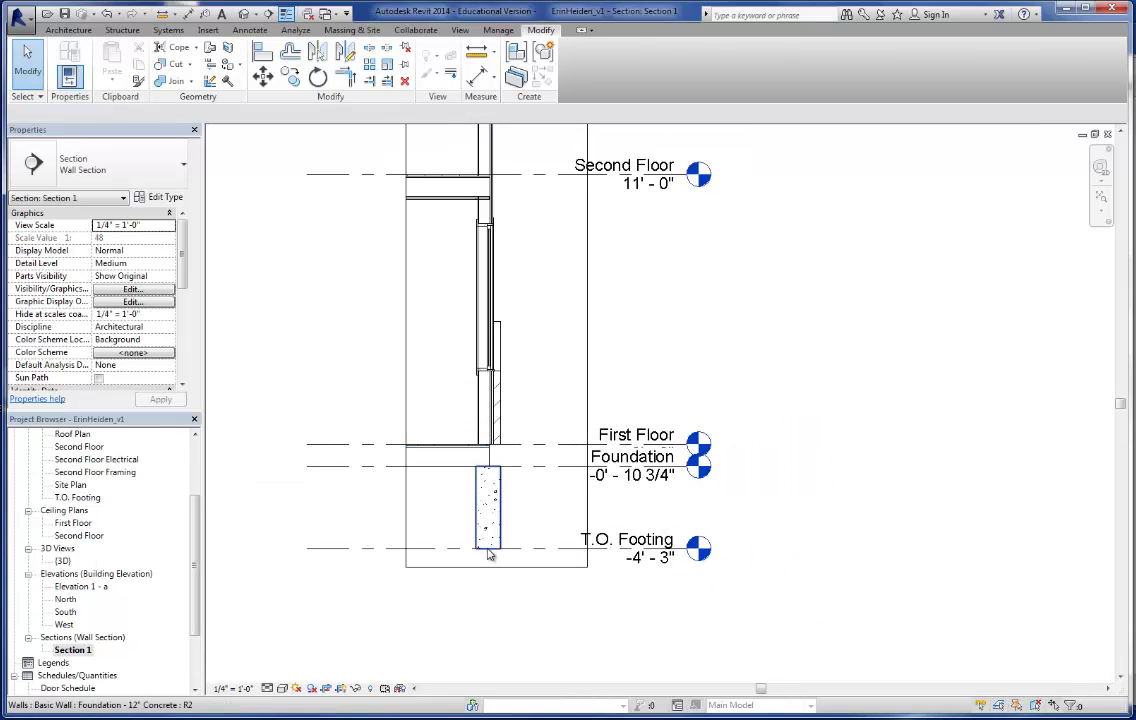
pyautogui.scroll(-1, 533, 485)
pyautogui.moveTo(533, 485); pyautogui.dragTo(536, 534, button='middle')
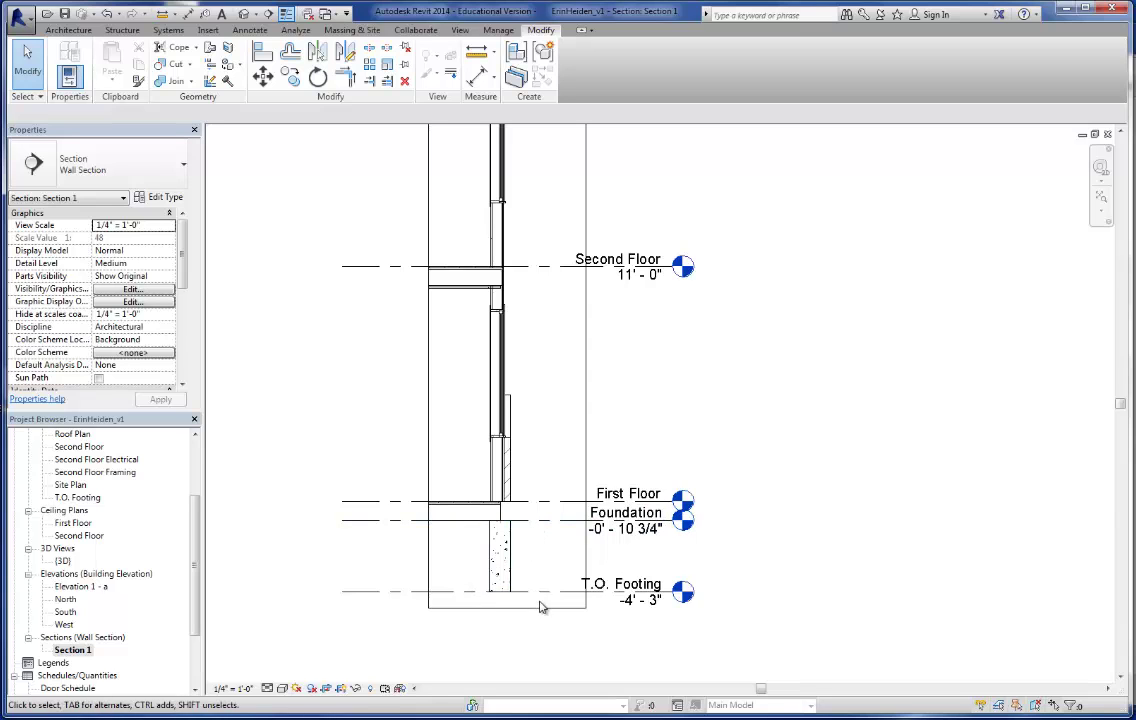
pyautogui.scroll(5, 503, 525)
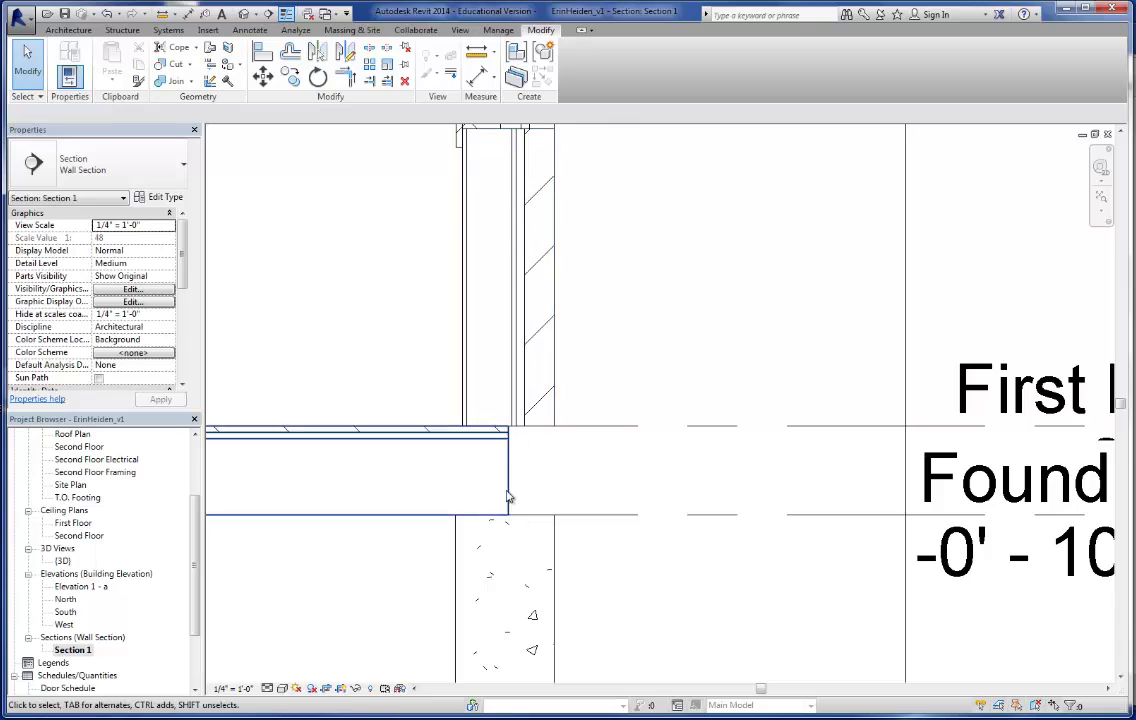
pyautogui.scroll(-2, 535, 452)
pyautogui.scroll(-1, 535, 452)
pyautogui.moveTo(533, 451); pyautogui.dragTo(545, 502, button='middle')
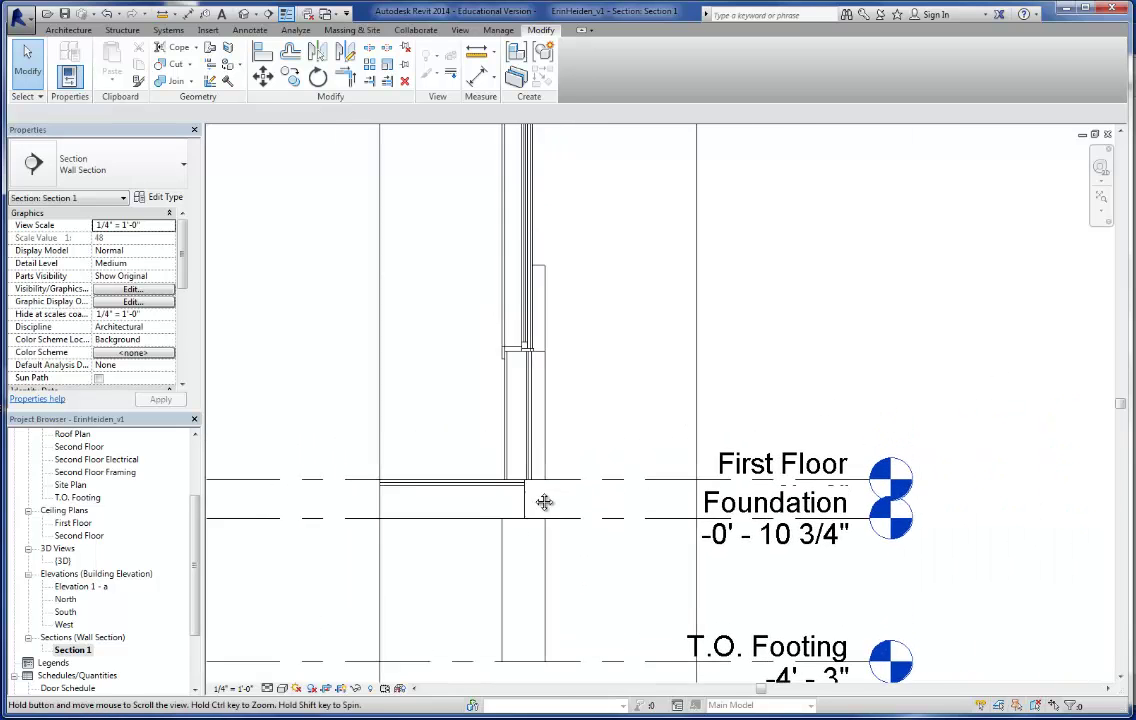
pyautogui.scroll(-1, 545, 502)
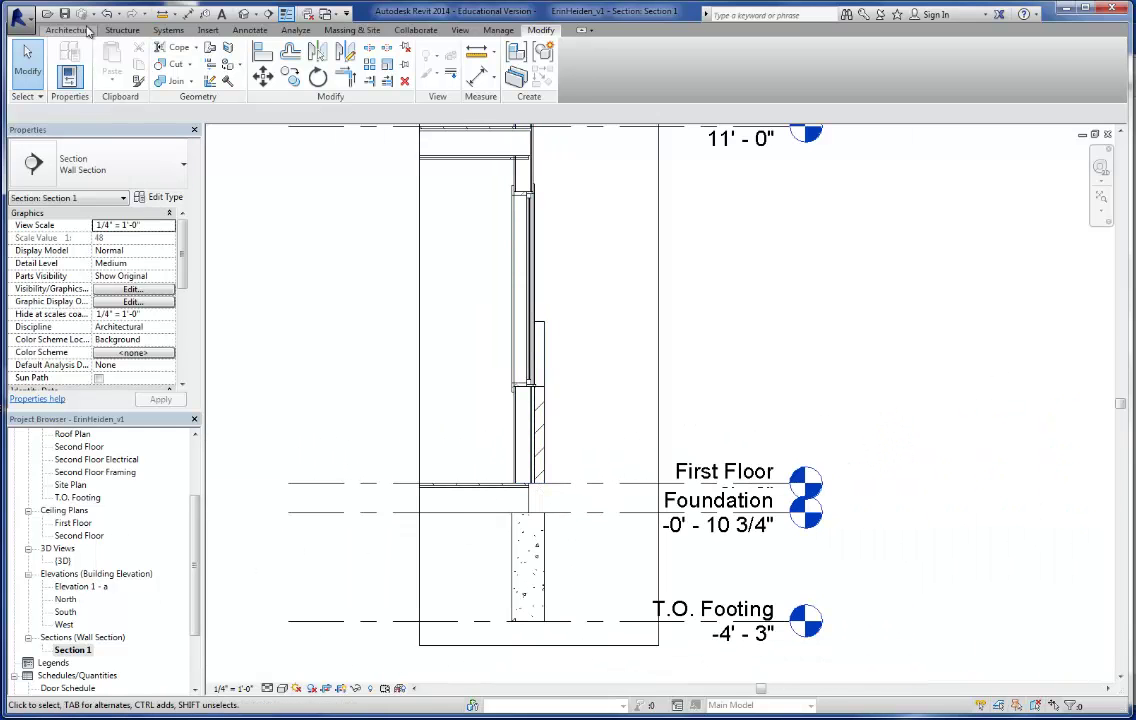
pyautogui.click(68, 30)
pyautogui.click(64, 76)
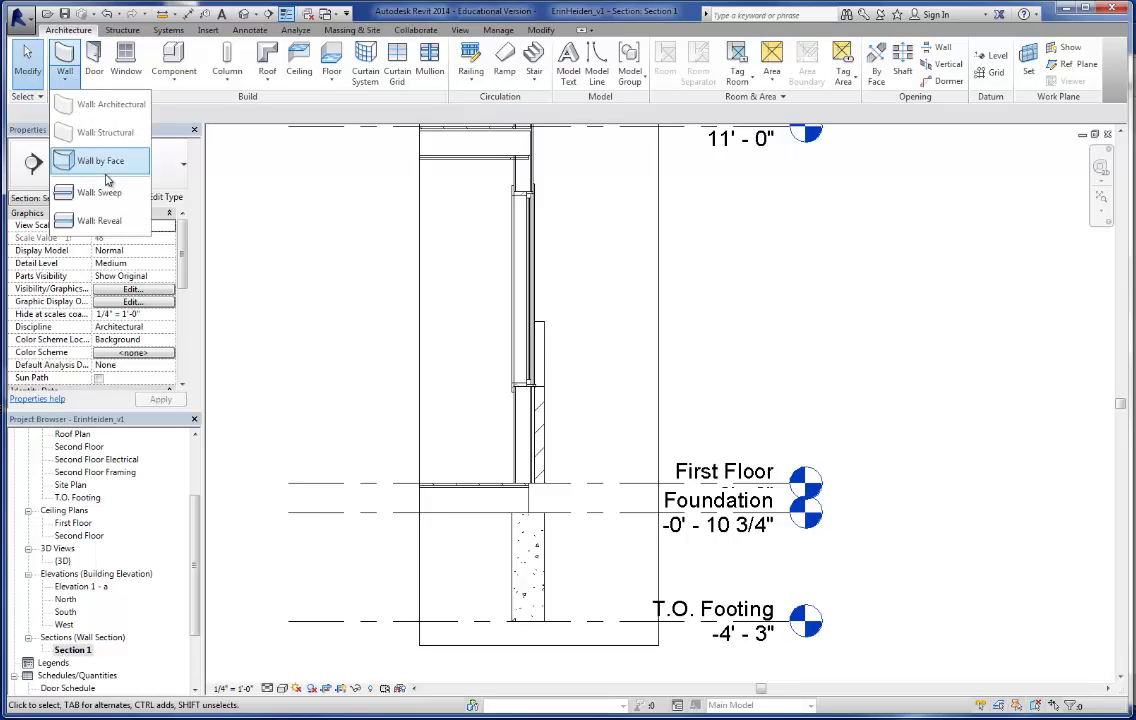
pyautogui.click(241, 254)
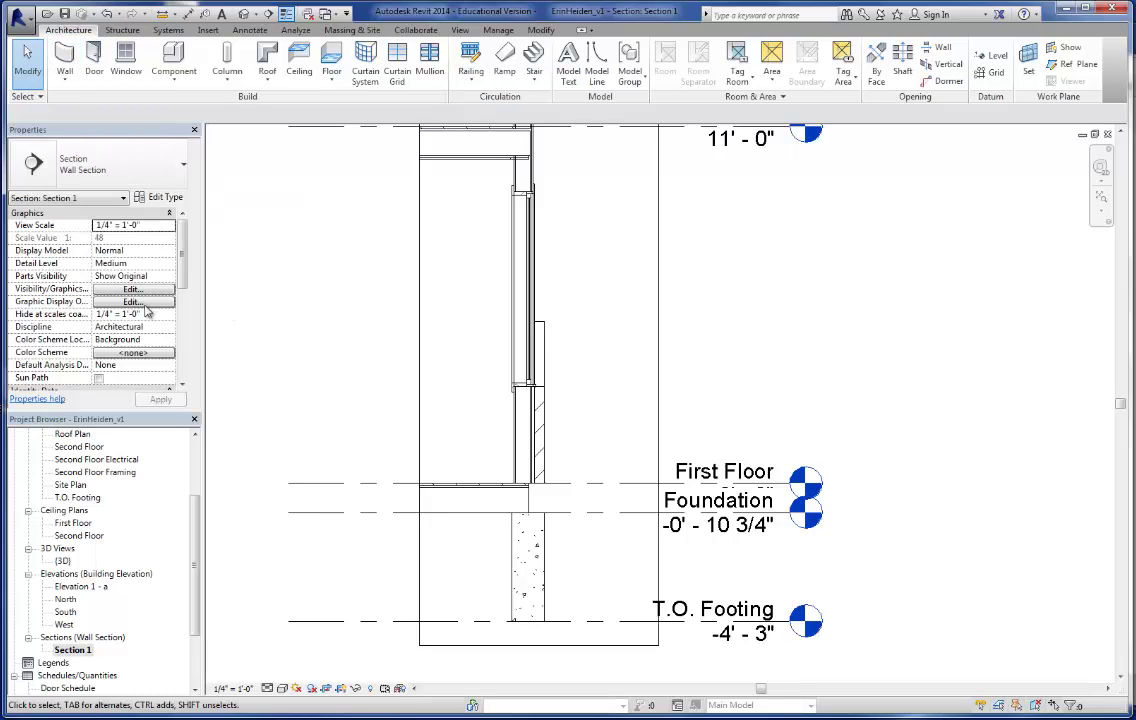
# In the T.O. Footing floor plan, set up a 24" Footing wall with its location line at Wall Centerline
pyautogui.doubleClick(84, 499)
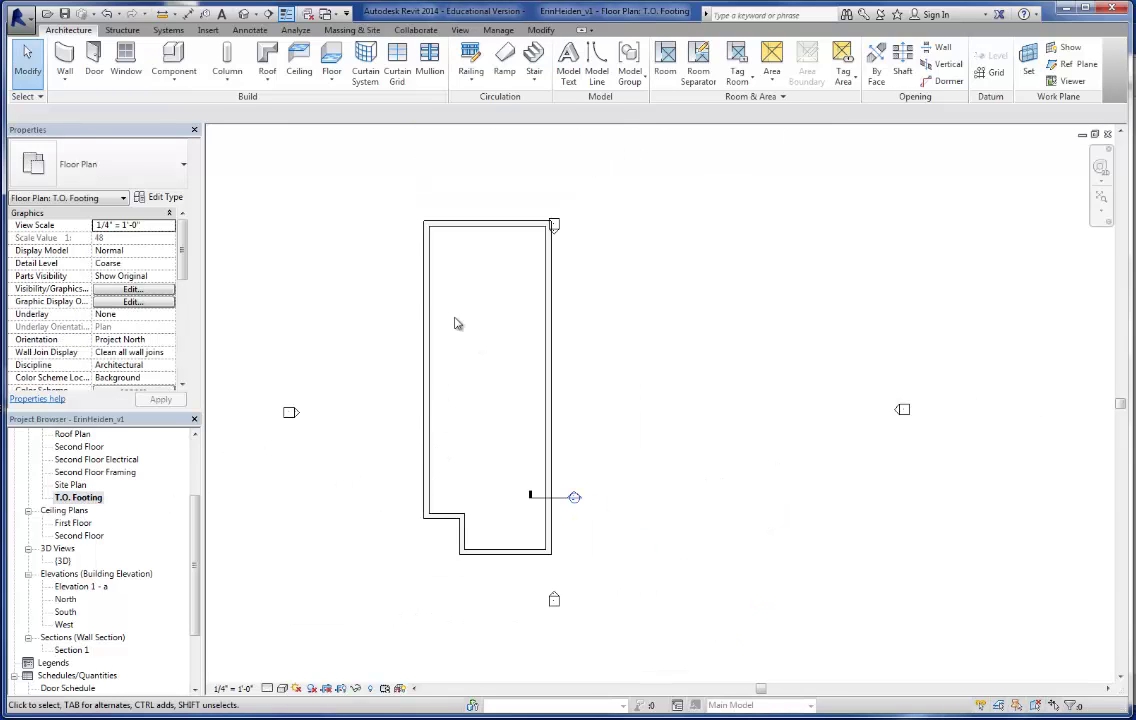
pyautogui.click(64, 60)
pyautogui.click(148, 162)
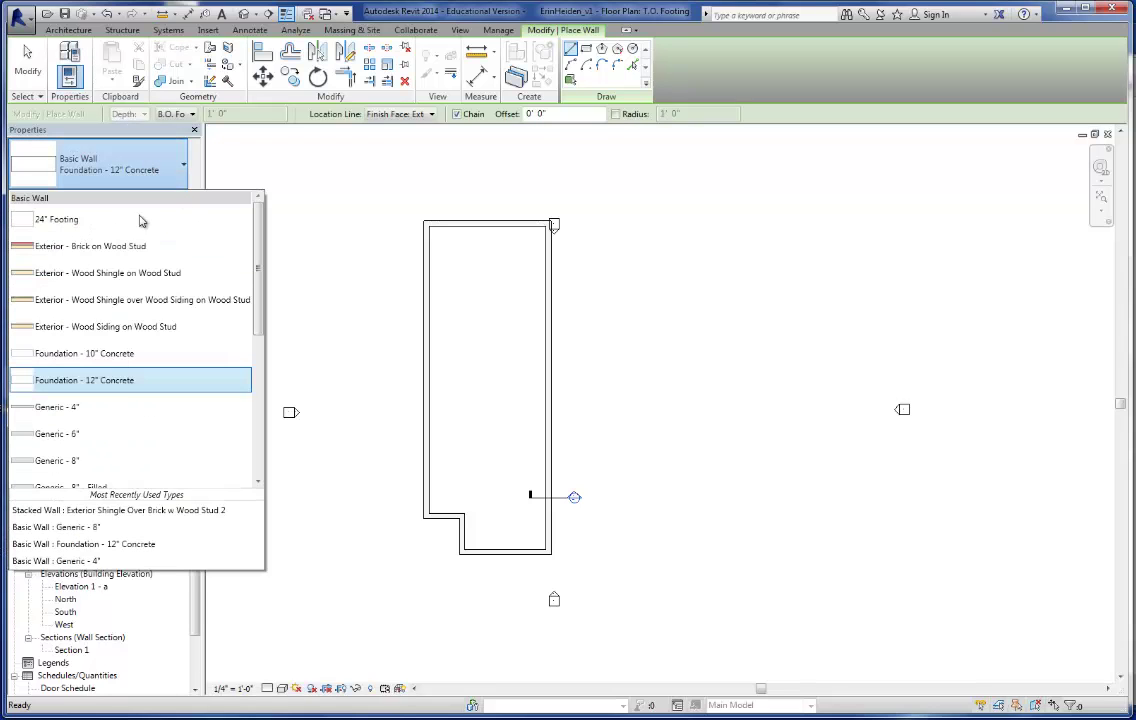
pyautogui.click(45, 224)
pyautogui.scroll(2, 440, 248)
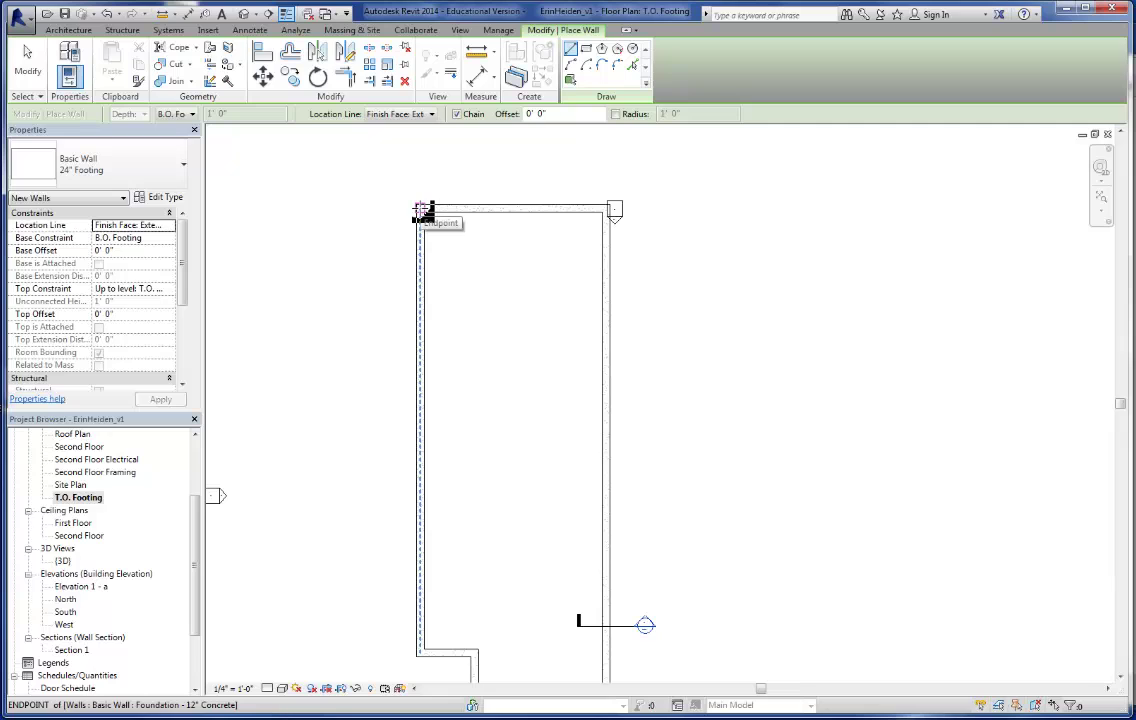
pyautogui.click(432, 114)
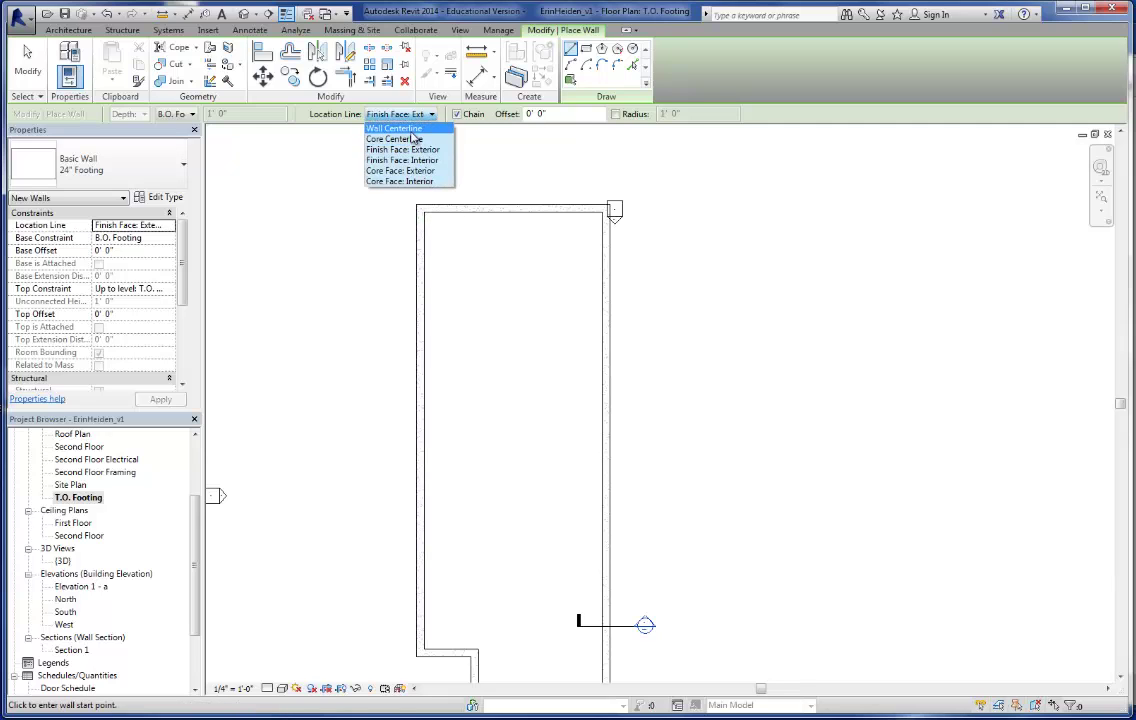
pyautogui.click(395, 127)
# Draw a closed chain of 24" Footing walls along the foundation walls' centerlines, starting and ending at the northwest corner
pyautogui.click(419, 210)
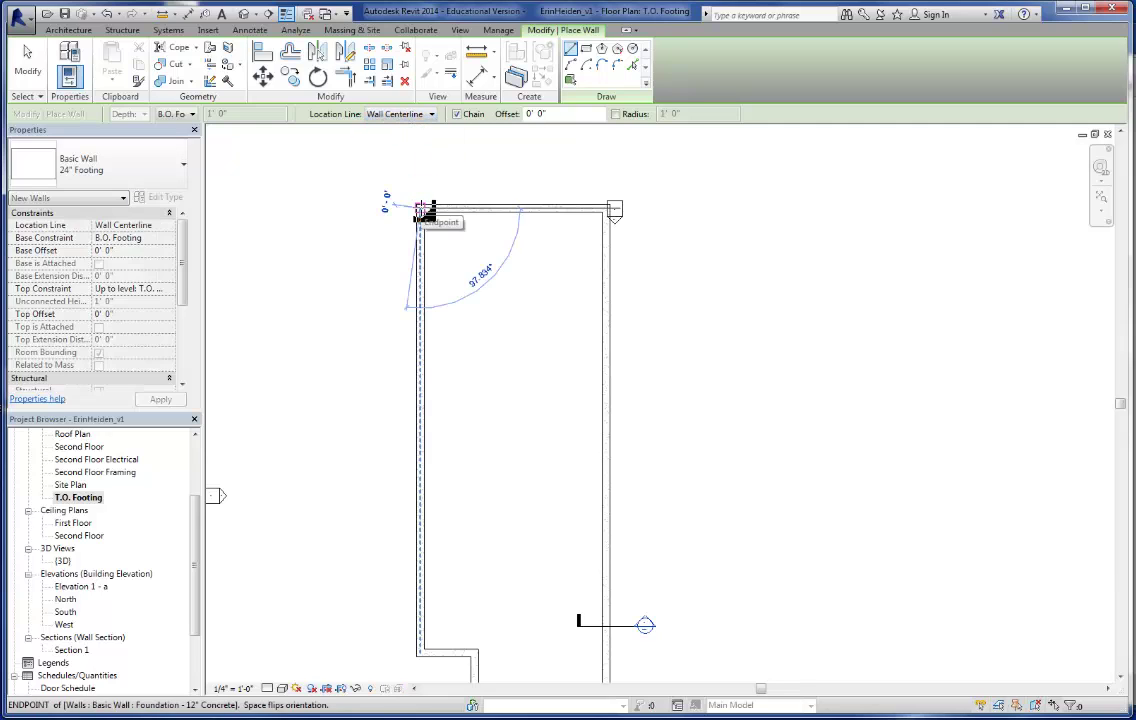
pyautogui.click(612, 210)
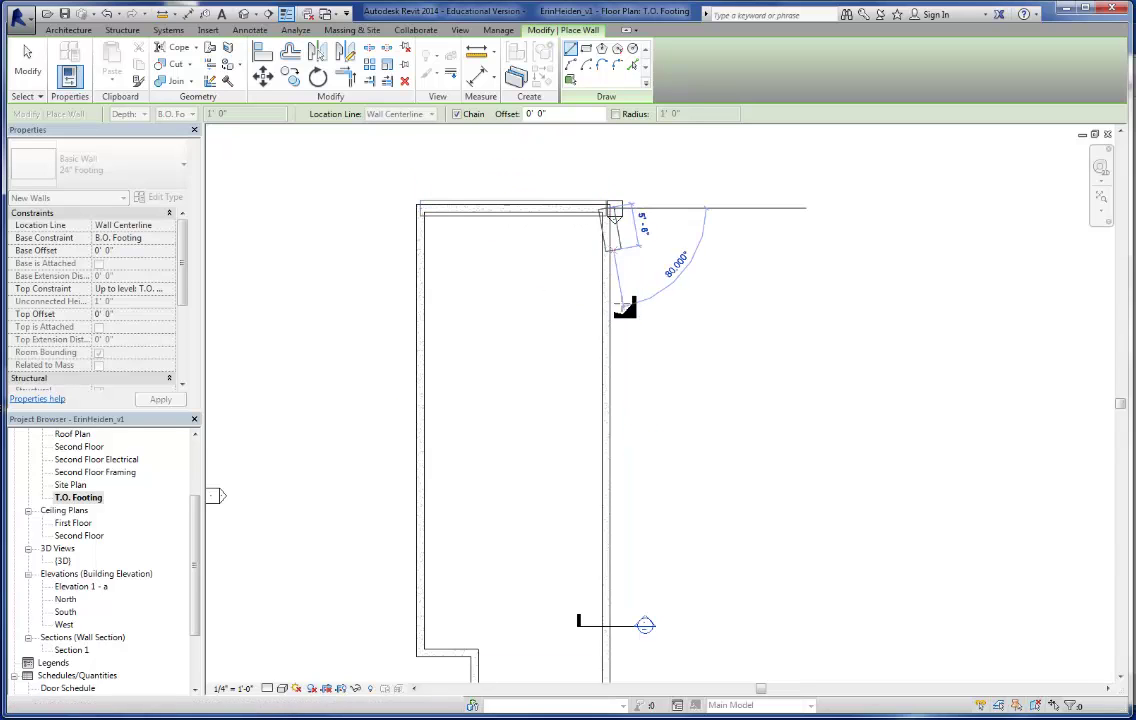
pyautogui.moveTo(625, 625); pyautogui.dragTo(639, 388, button='middle')
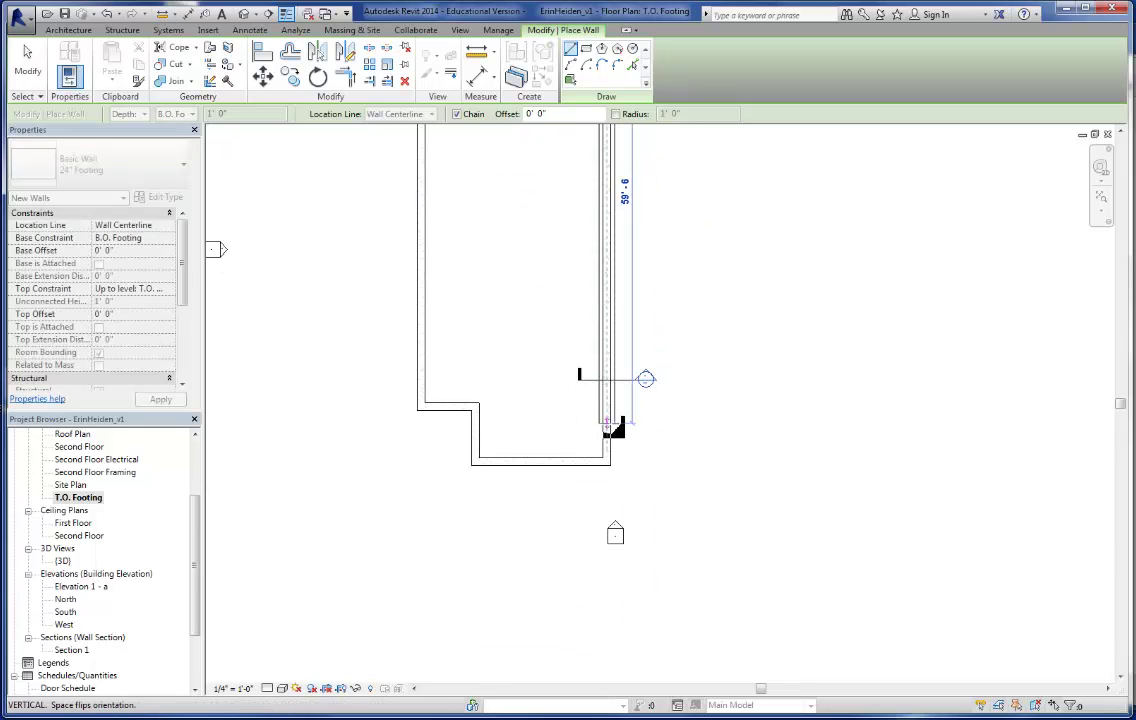
pyautogui.click(606, 463)
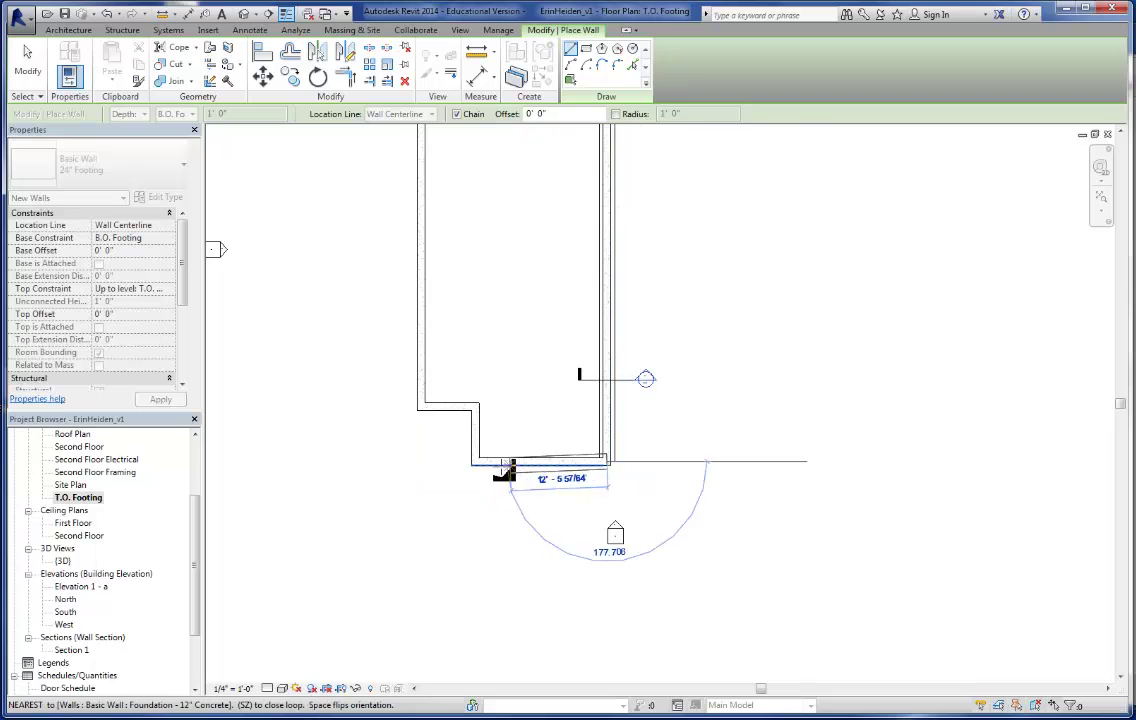
pyautogui.click(478, 463)
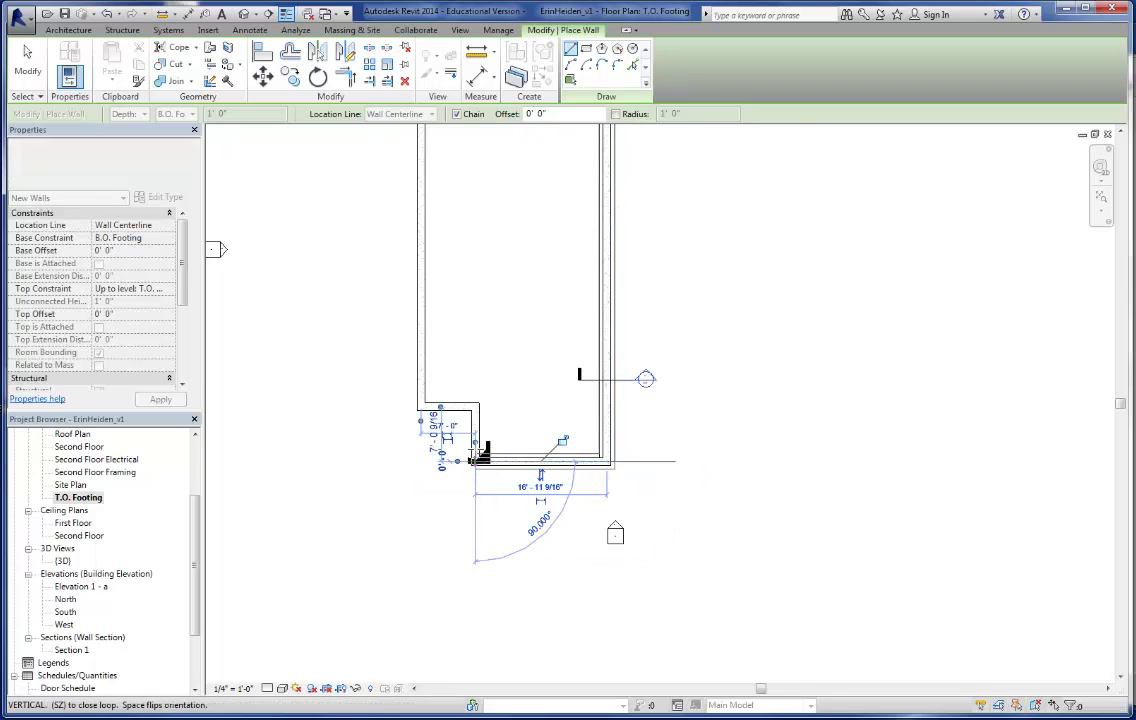
pyautogui.click(478, 408)
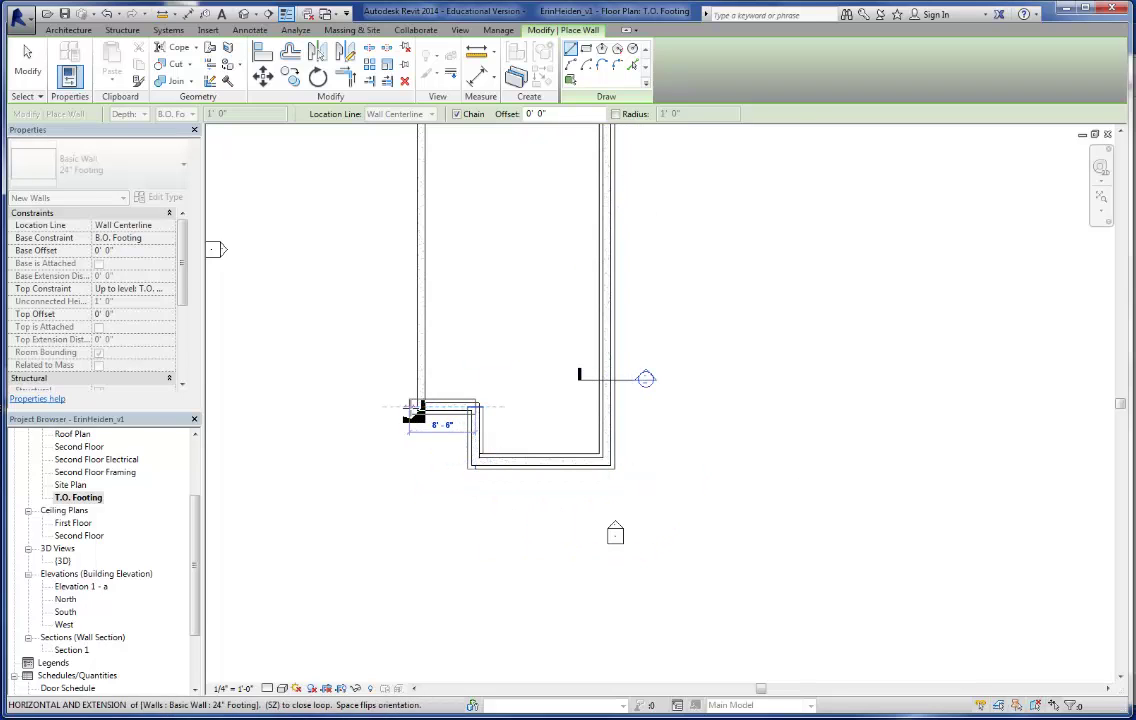
pyautogui.click(429, 408)
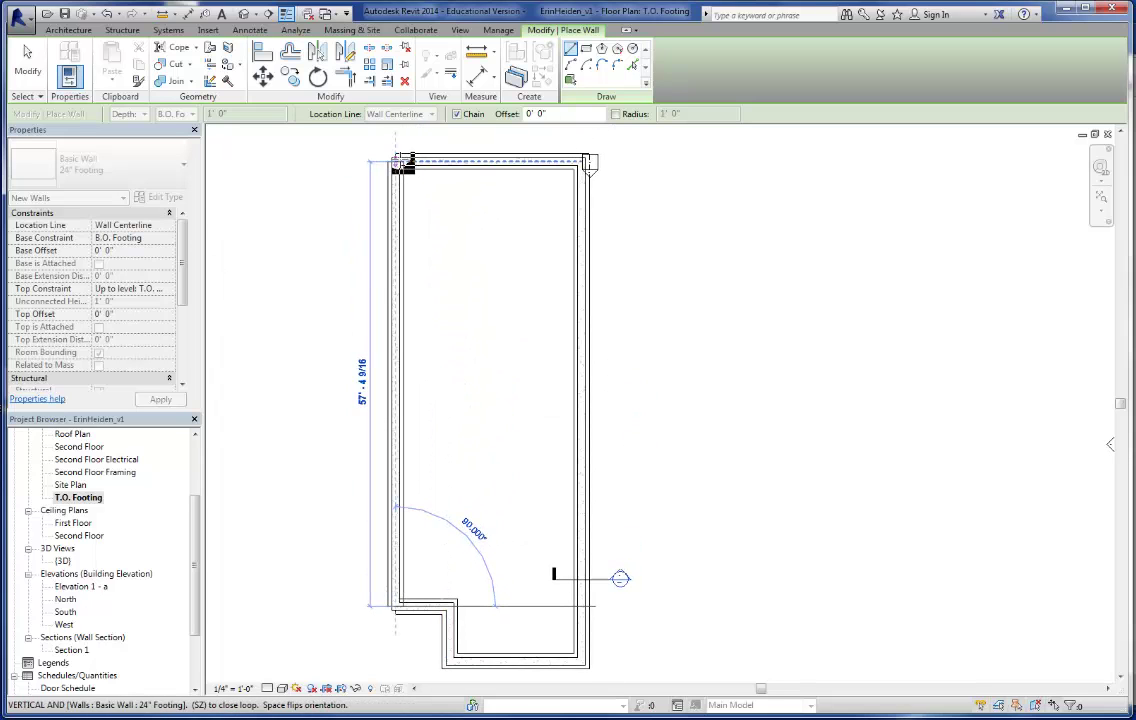
pyautogui.click(397, 162)
pyautogui.click(27, 60)
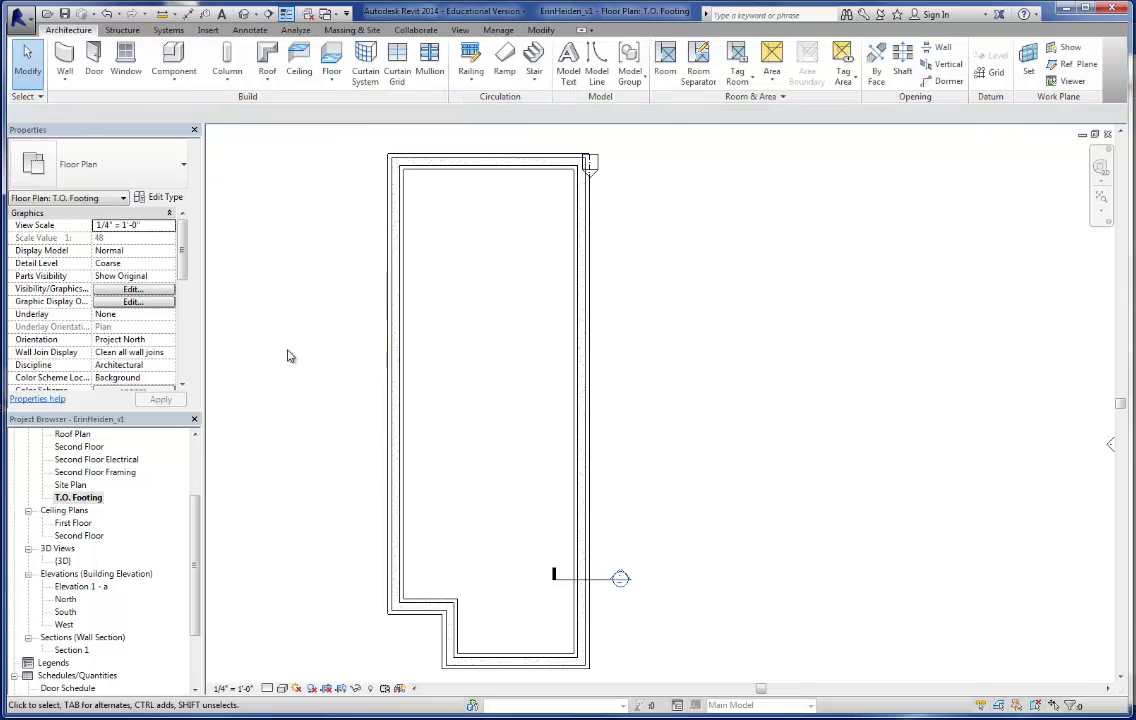
# Open the Section 1 view and examine how the footing, foundation wall, floor edge and exterior wall line up
pyautogui.doubleClick(72, 650)
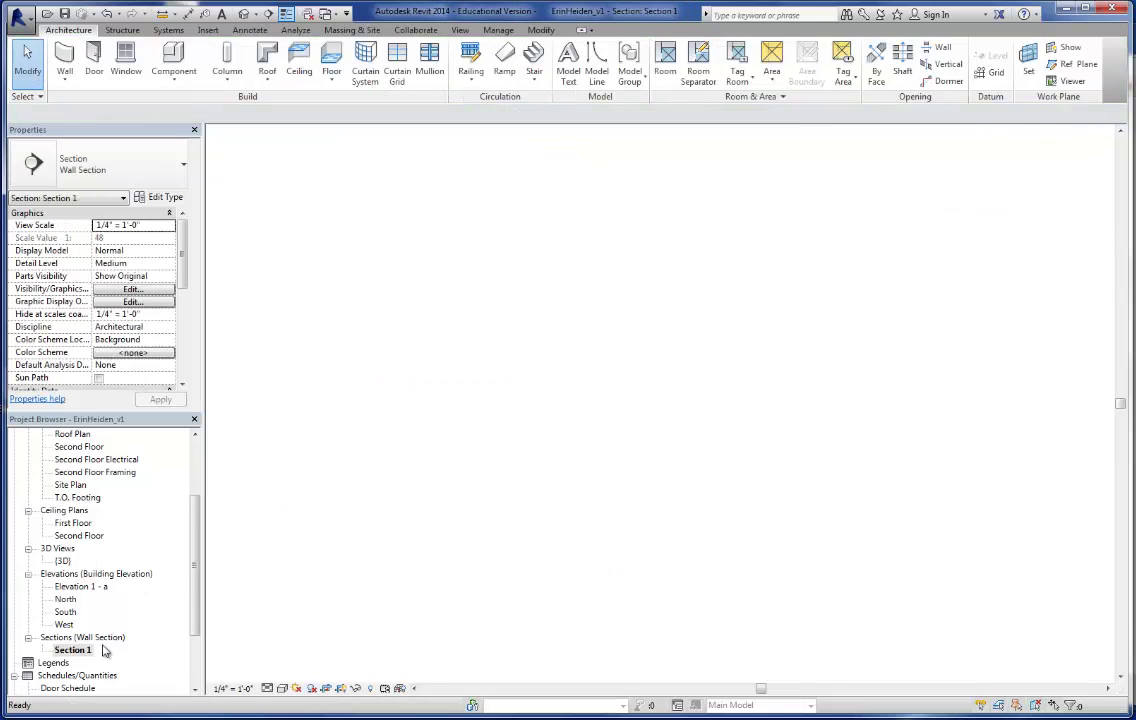
pyautogui.scroll(-5, 888, 401)
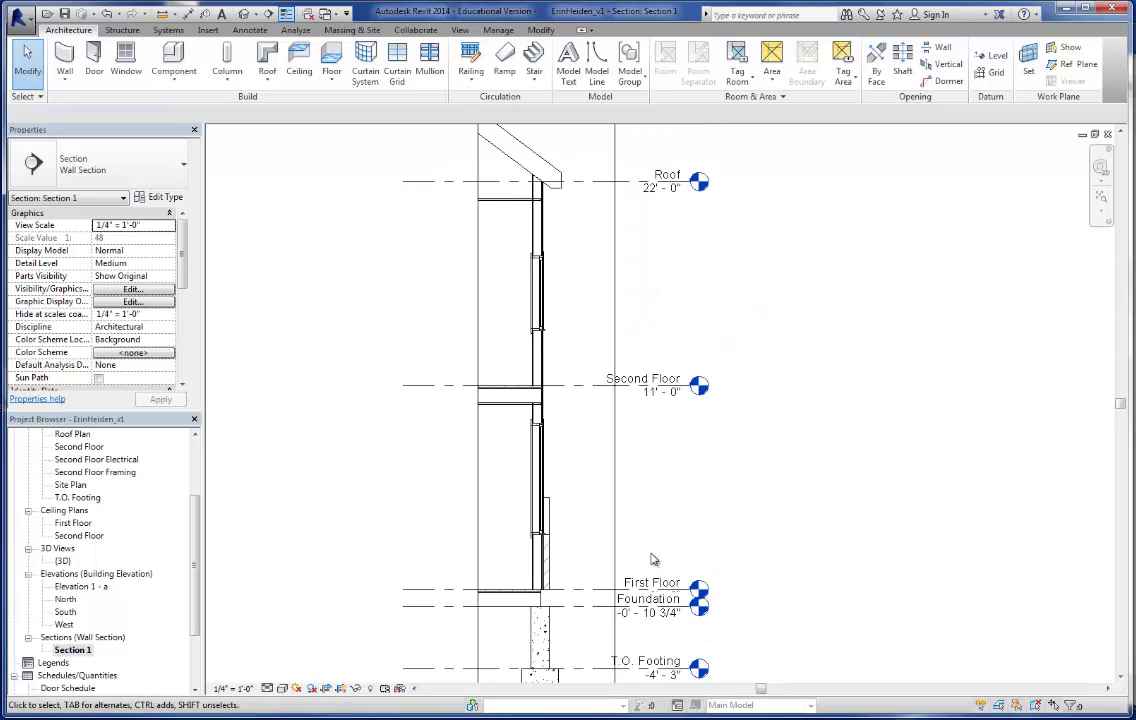
pyautogui.scroll(4, 577, 470)
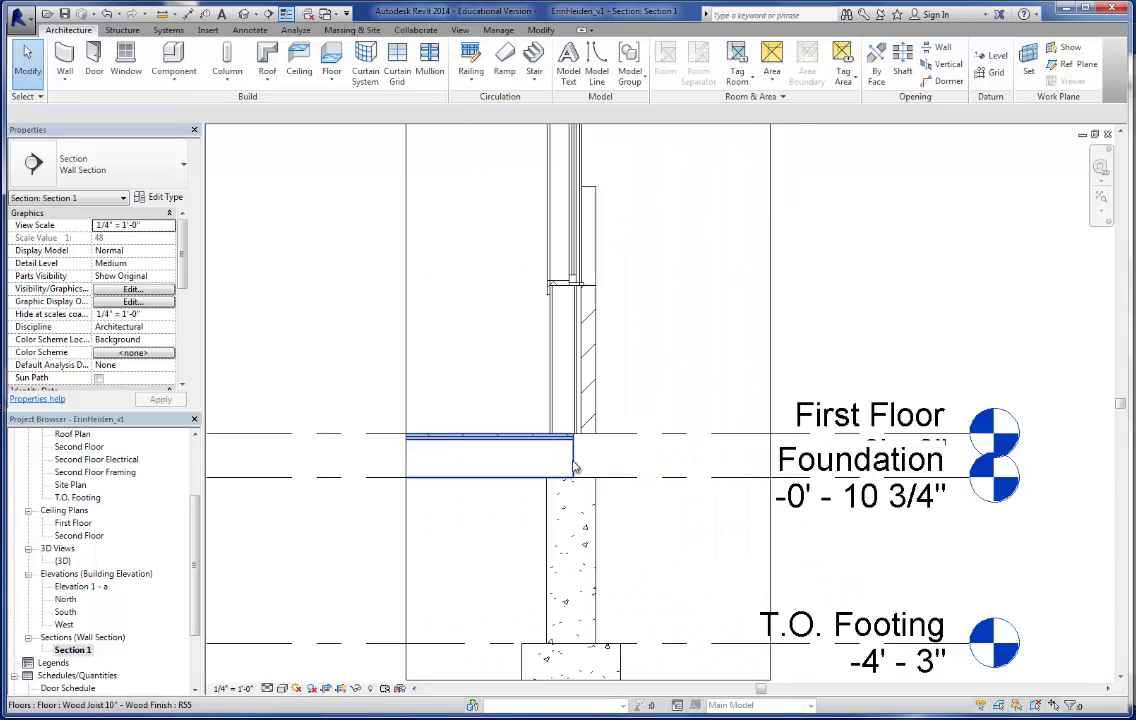
pyautogui.scroll(2, 575, 467)
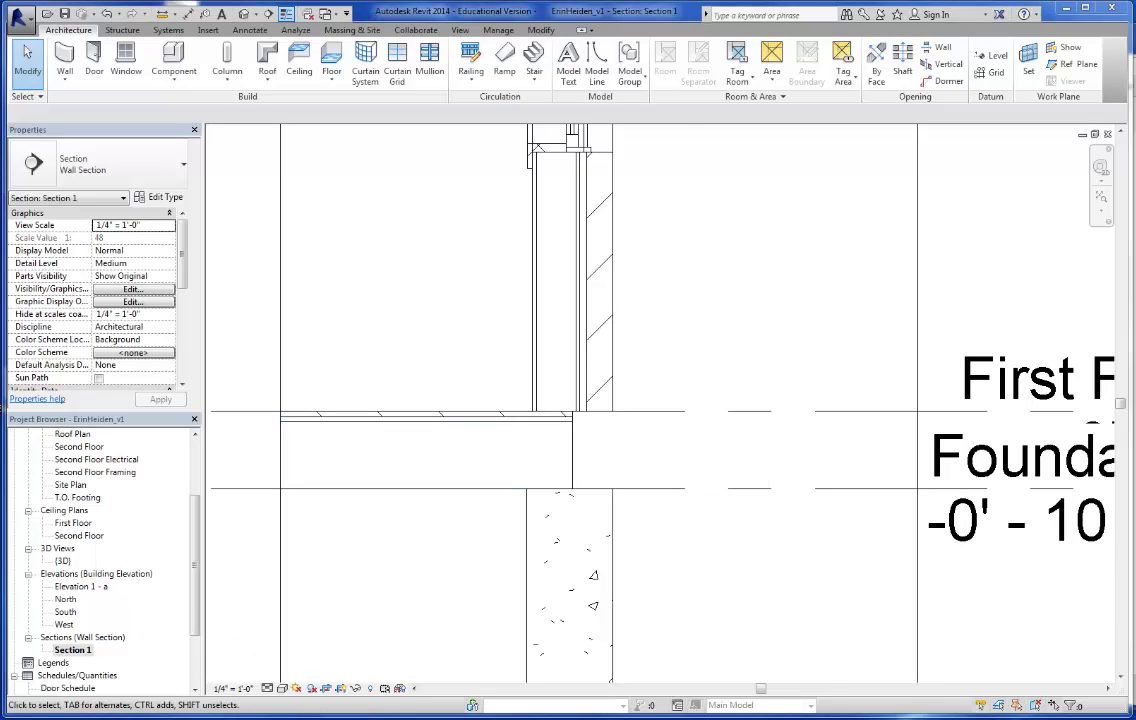
pyautogui.scroll(-3, 646, 513)
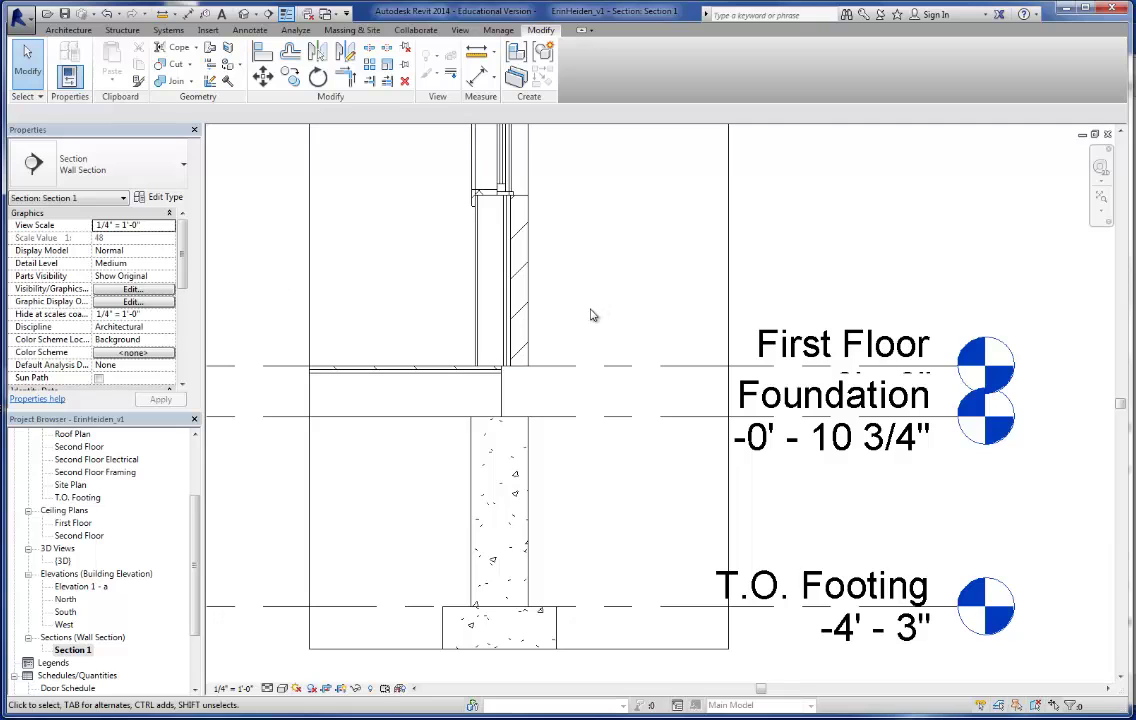
pyautogui.click(531, 314)
pyautogui.moveTo(571, 304); pyautogui.dragTo(626, 388, button='middle')
pyautogui.scroll(2, 561, 527)
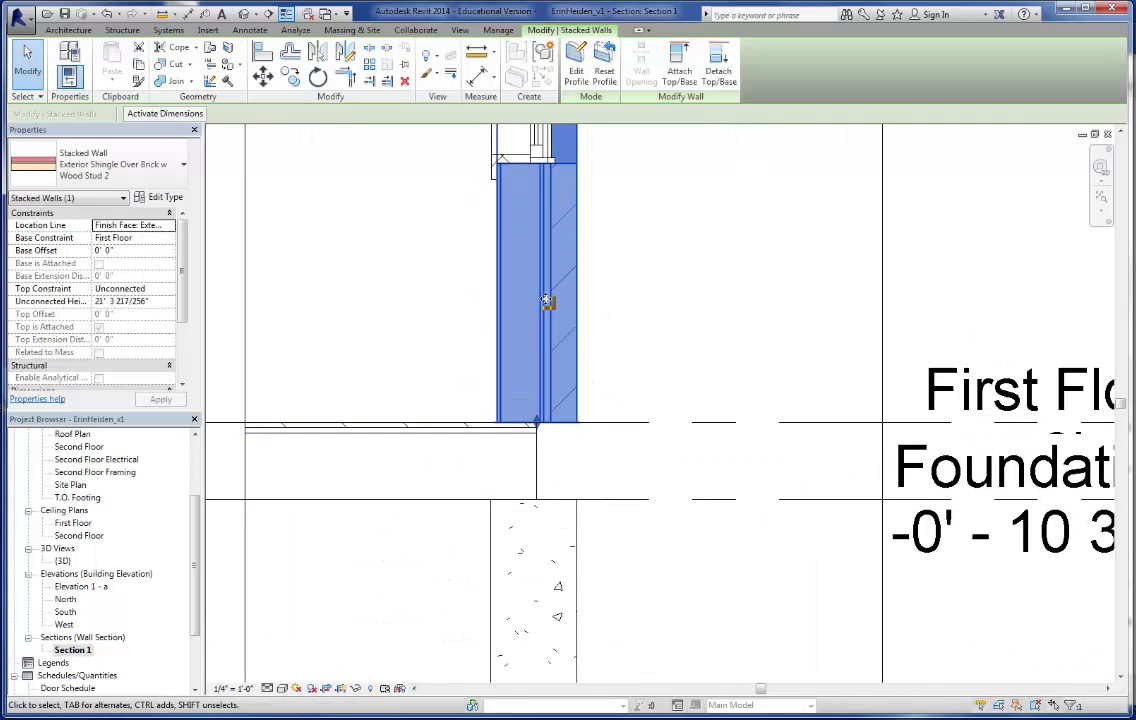
pyautogui.scroll(-2, 595, 478)
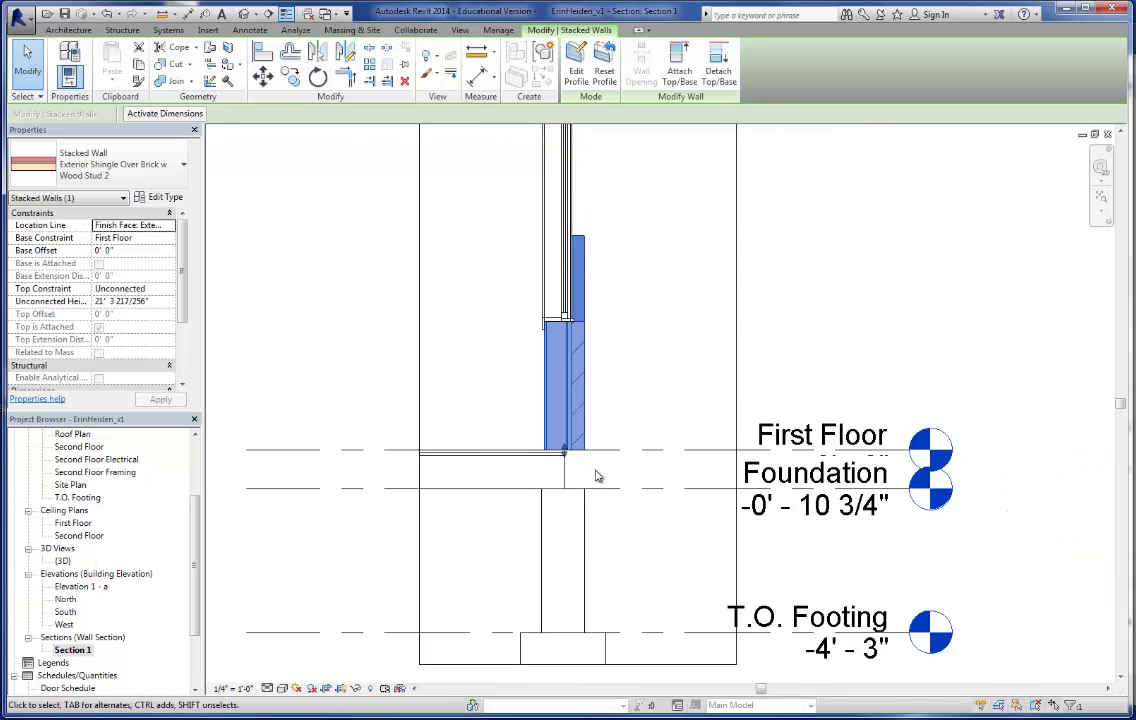
pyautogui.scroll(3, 555, 500)
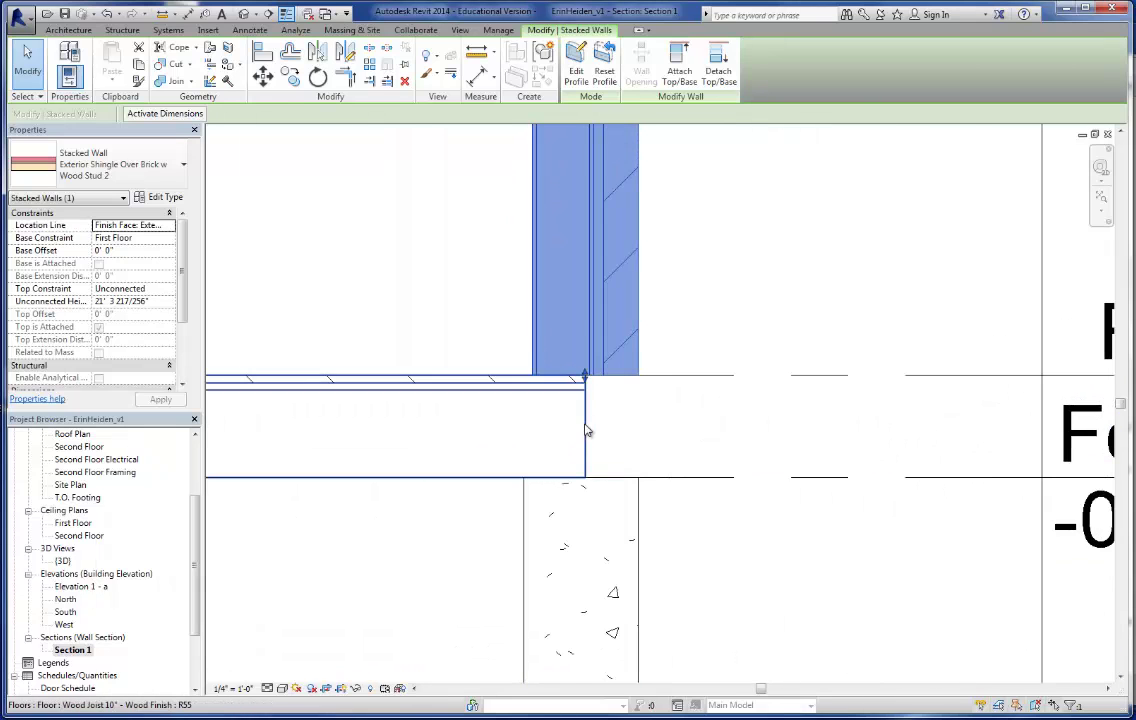
pyautogui.scroll(-1, 640, 470)
pyautogui.click(676, 502)
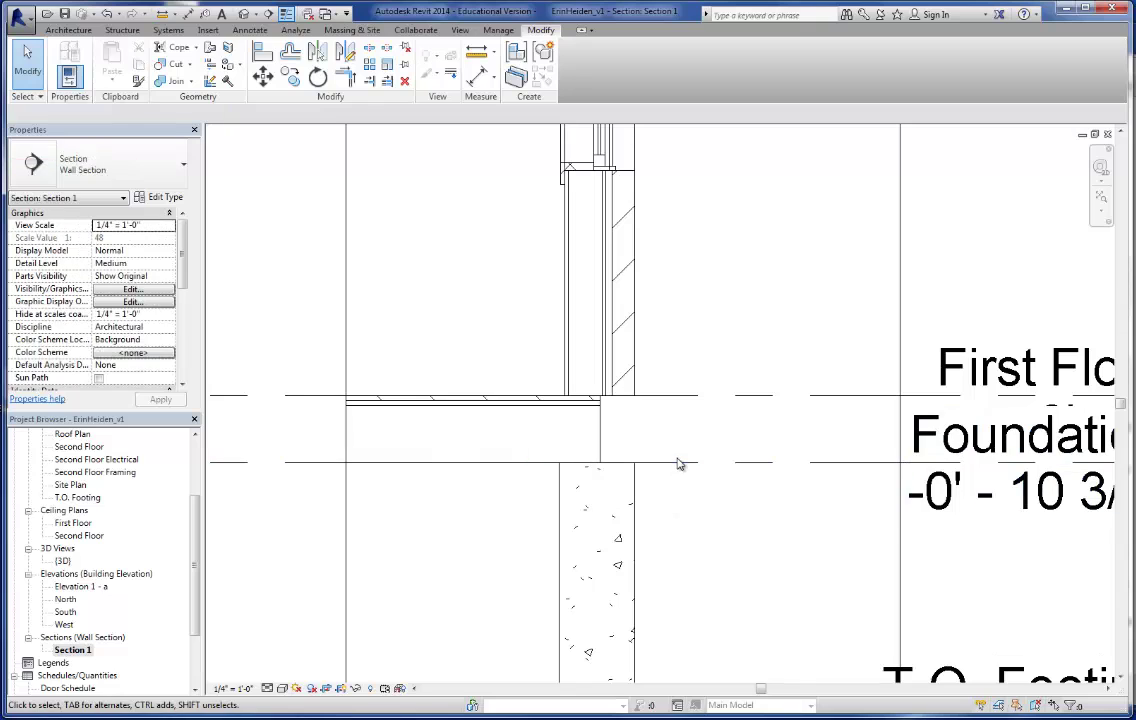
# Lower the Foundation level to an elevation of -1' 1" in the section
pyautogui.click(678, 463)
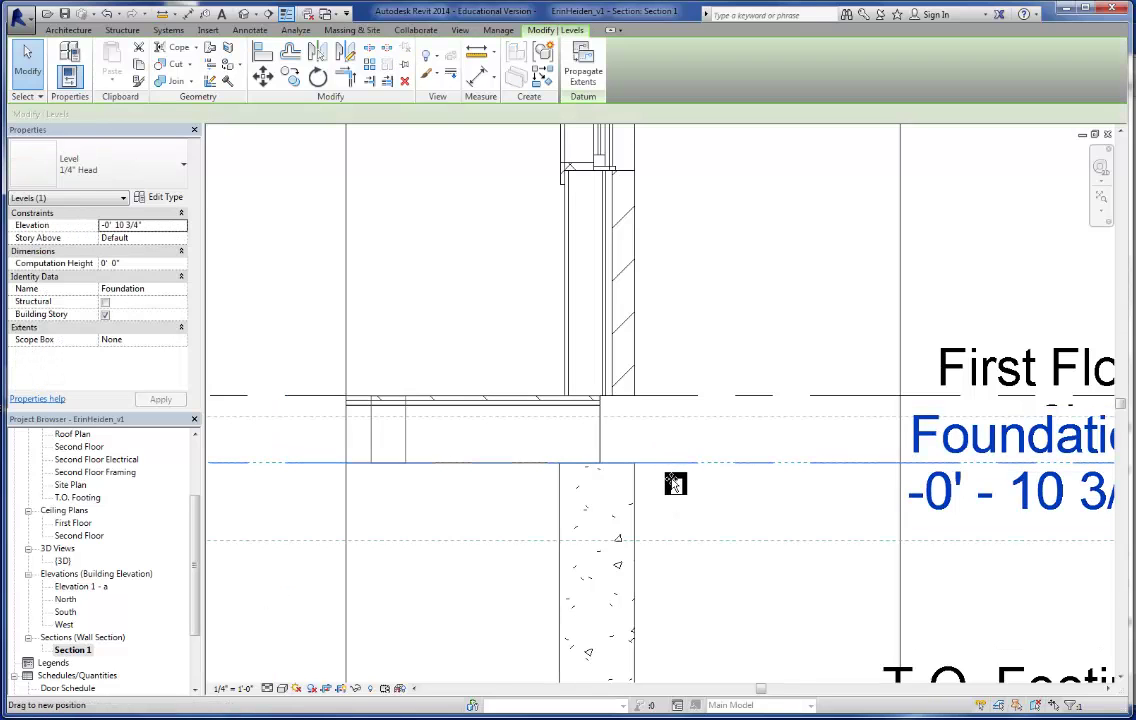
pyautogui.moveTo(672, 480); pyautogui.dragTo(675, 483)
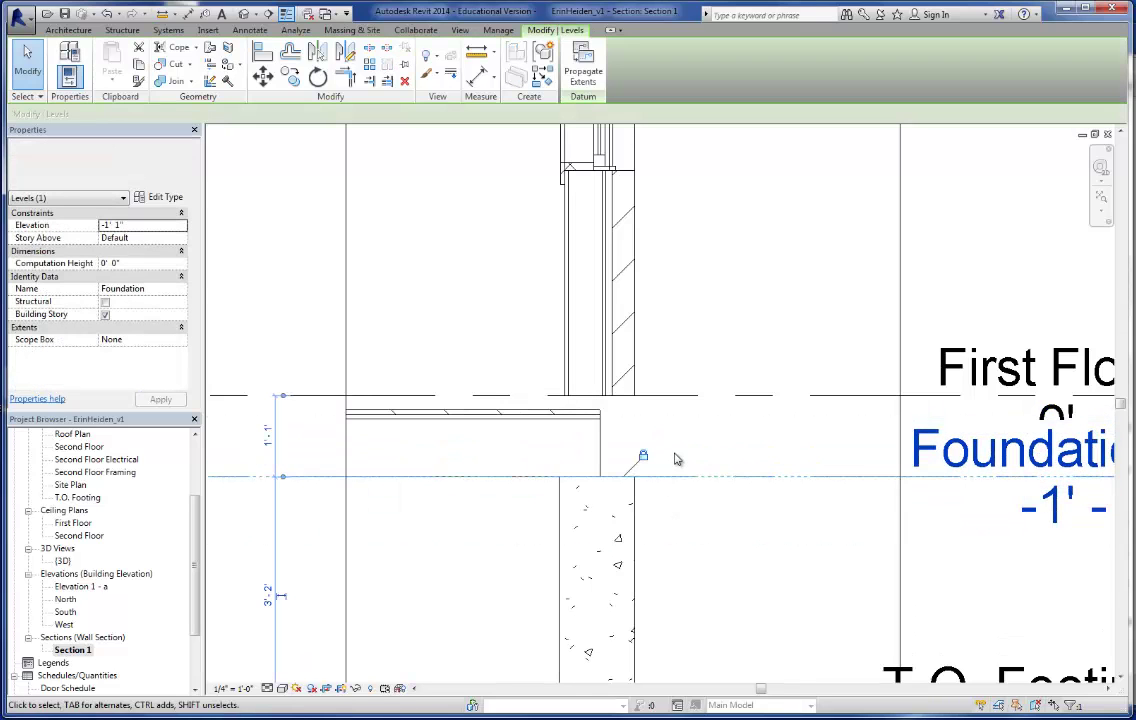
pyautogui.press('Escape')
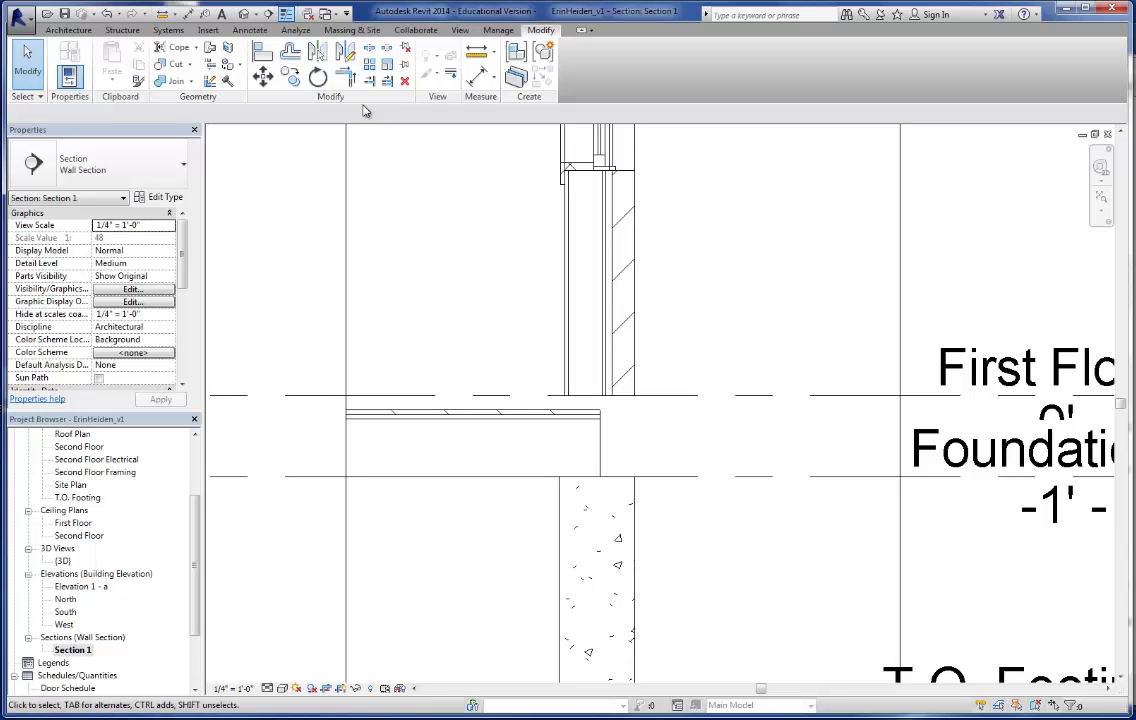
# Align the top face of the wood joist floor with the First Floor level
pyautogui.click(262, 53)
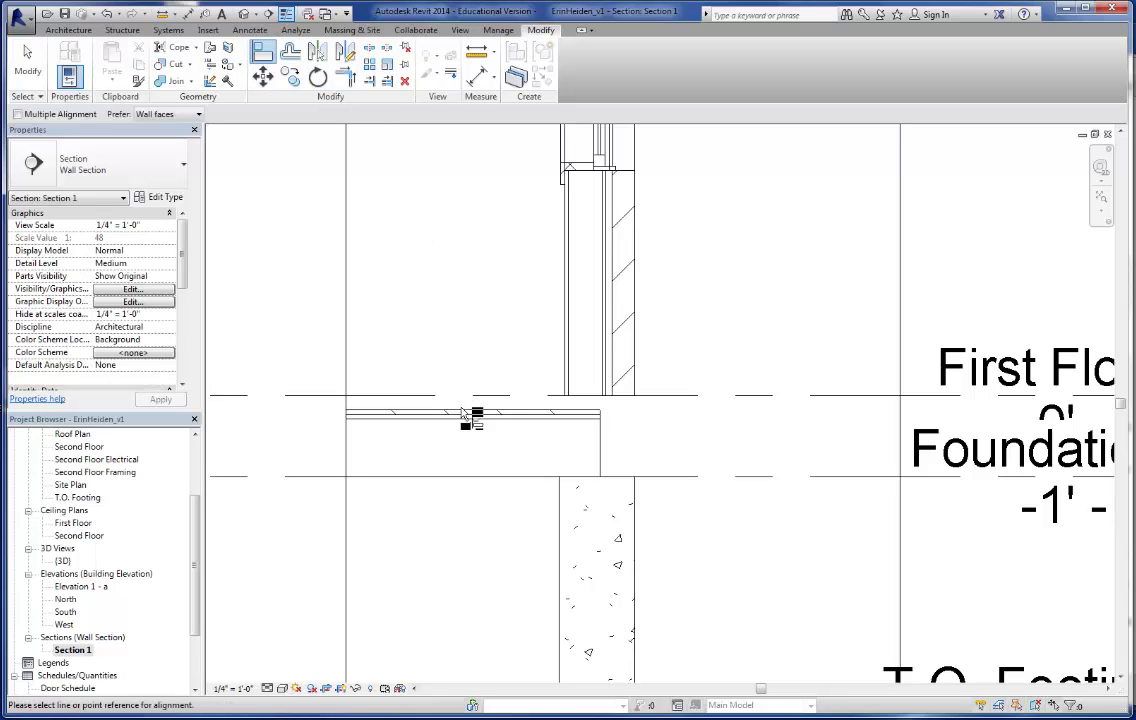
pyautogui.click(489, 397)
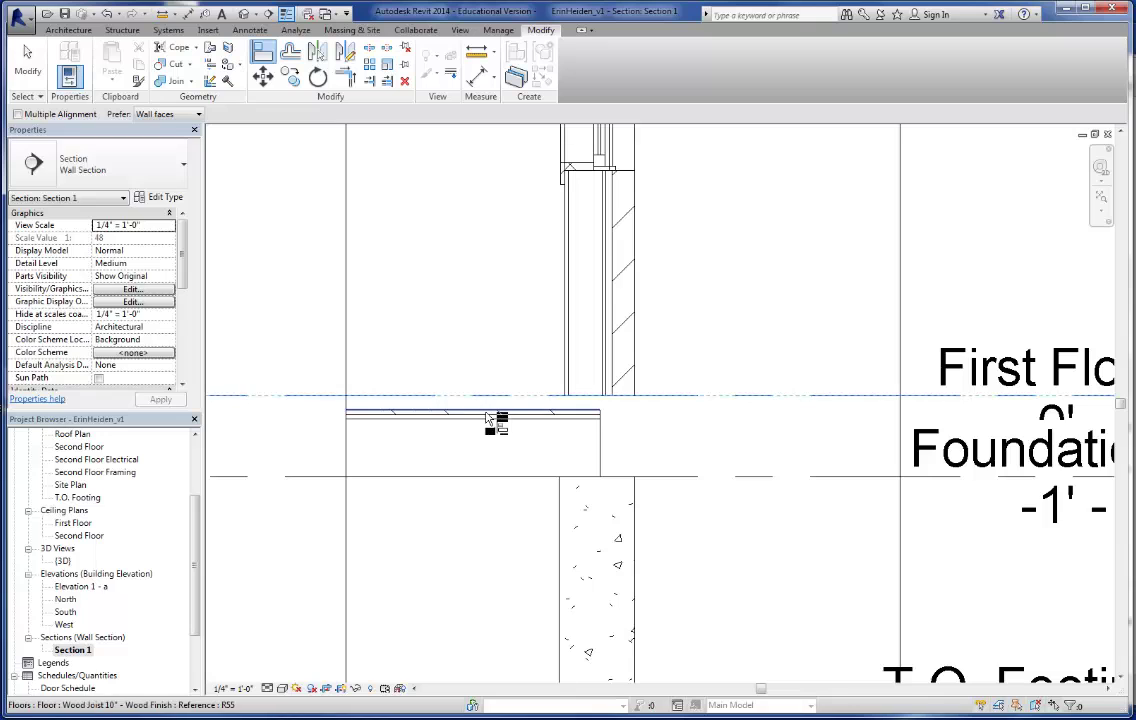
pyautogui.click(474, 416)
pyautogui.click(312, 335)
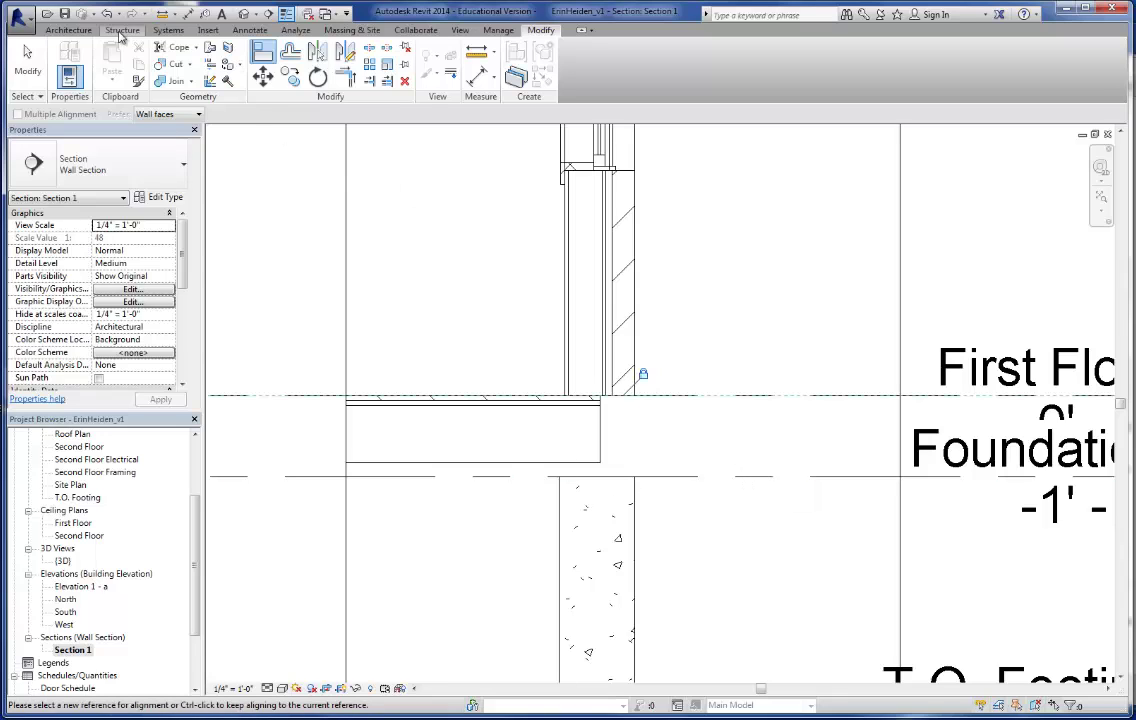
# Place a 2 x 6 Dimension Lumber-Section detail component above the foundation wall, rotated 90° so it lies flat
pyautogui.click(88, 30)
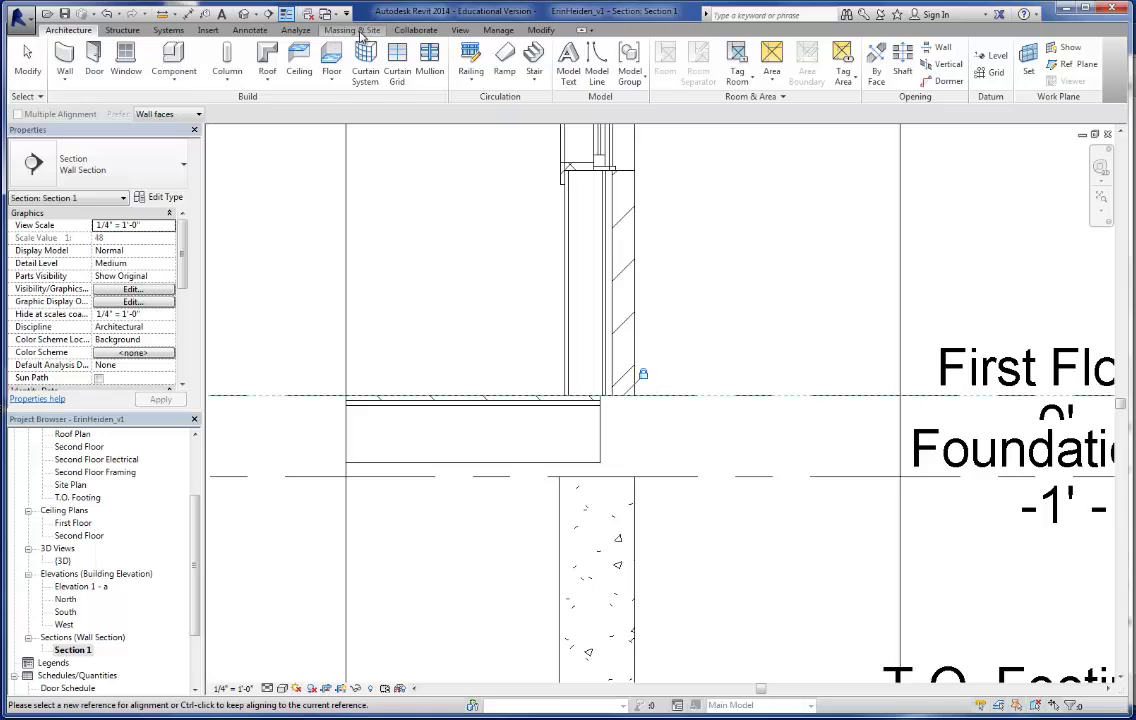
pyautogui.click(210, 32)
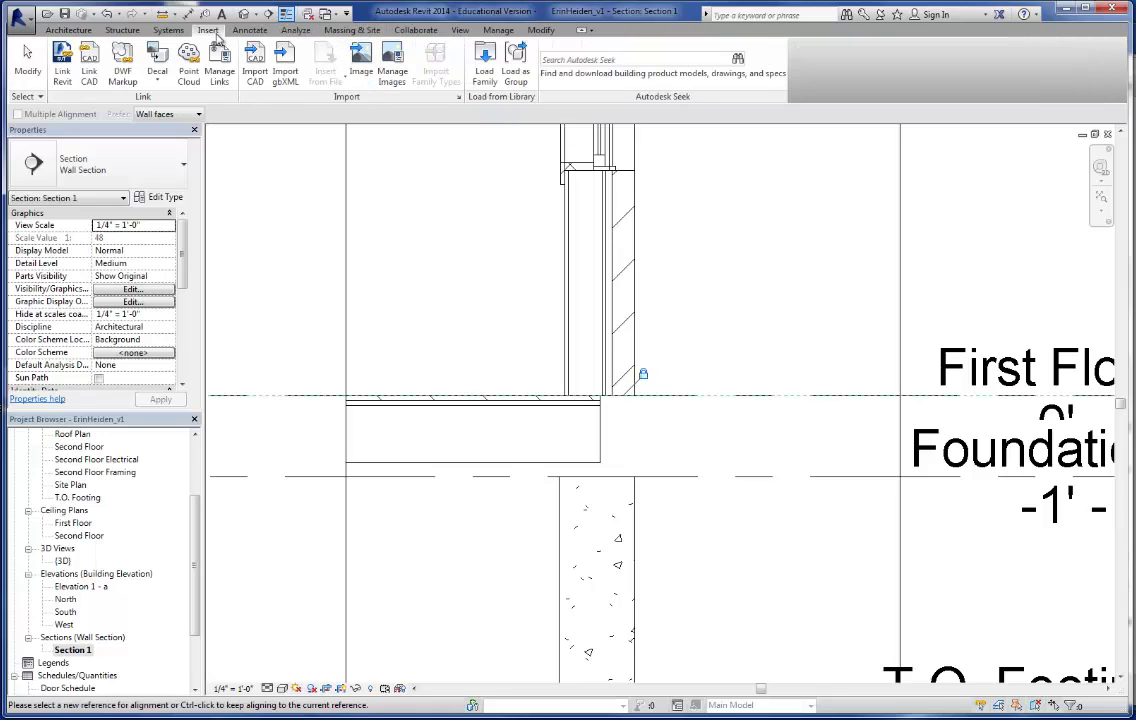
pyautogui.click(252, 31)
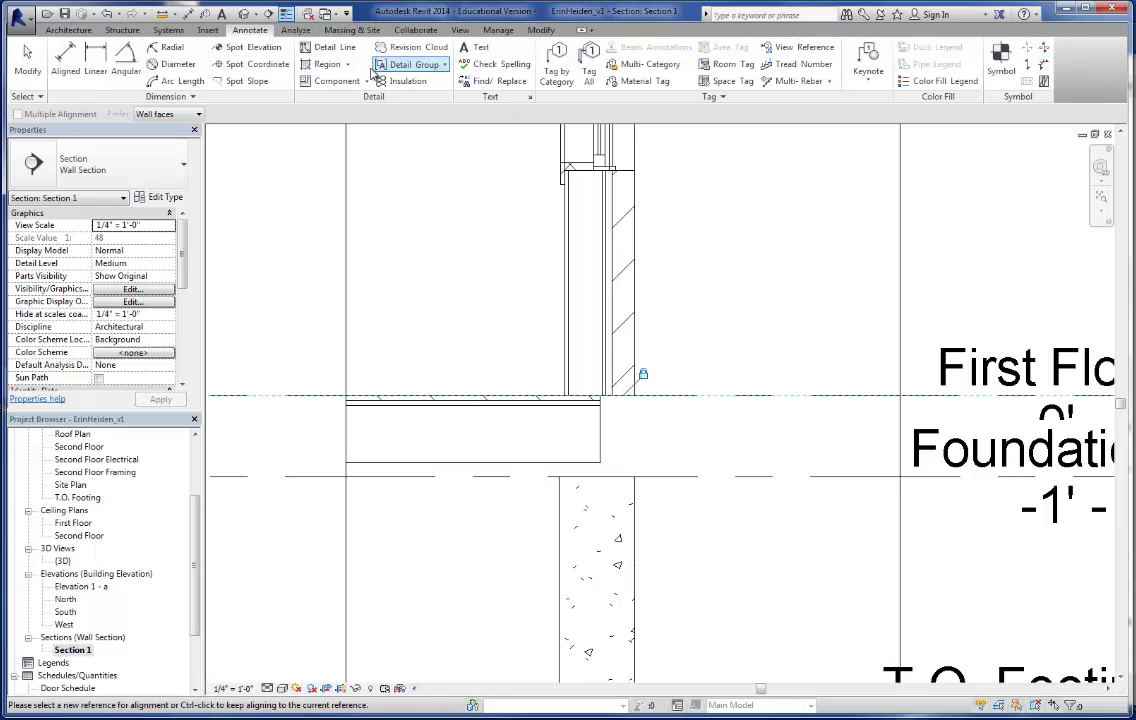
pyautogui.click(330, 81)
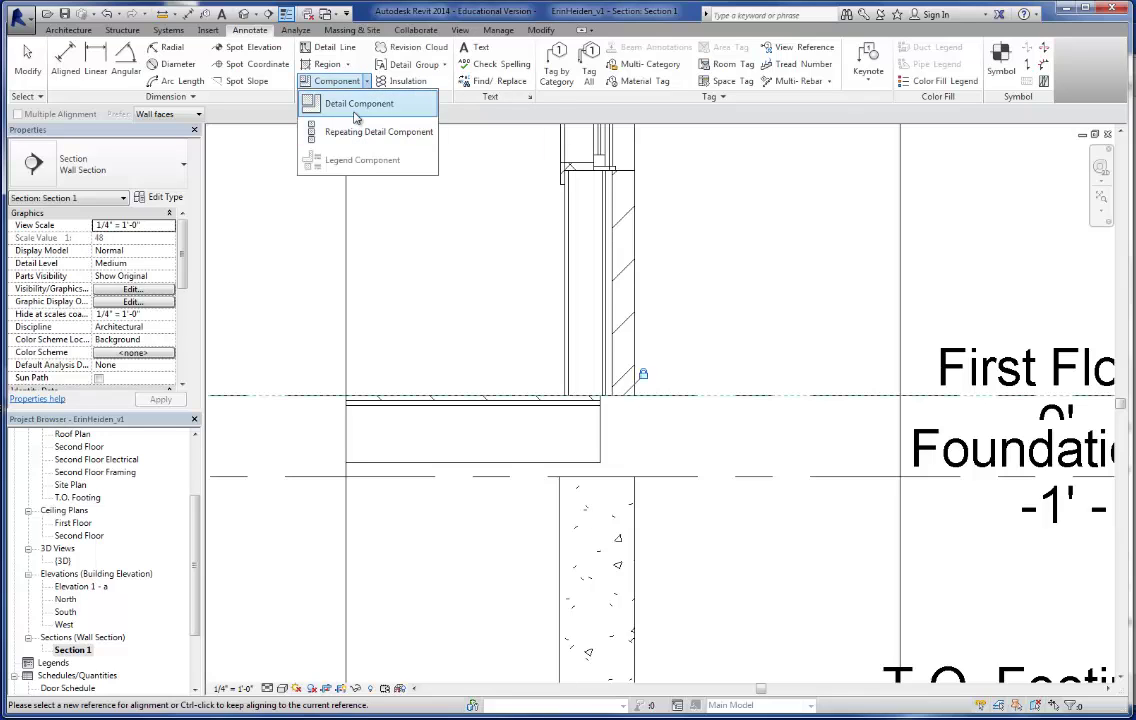
pyautogui.click(355, 104)
pyautogui.click(172, 176)
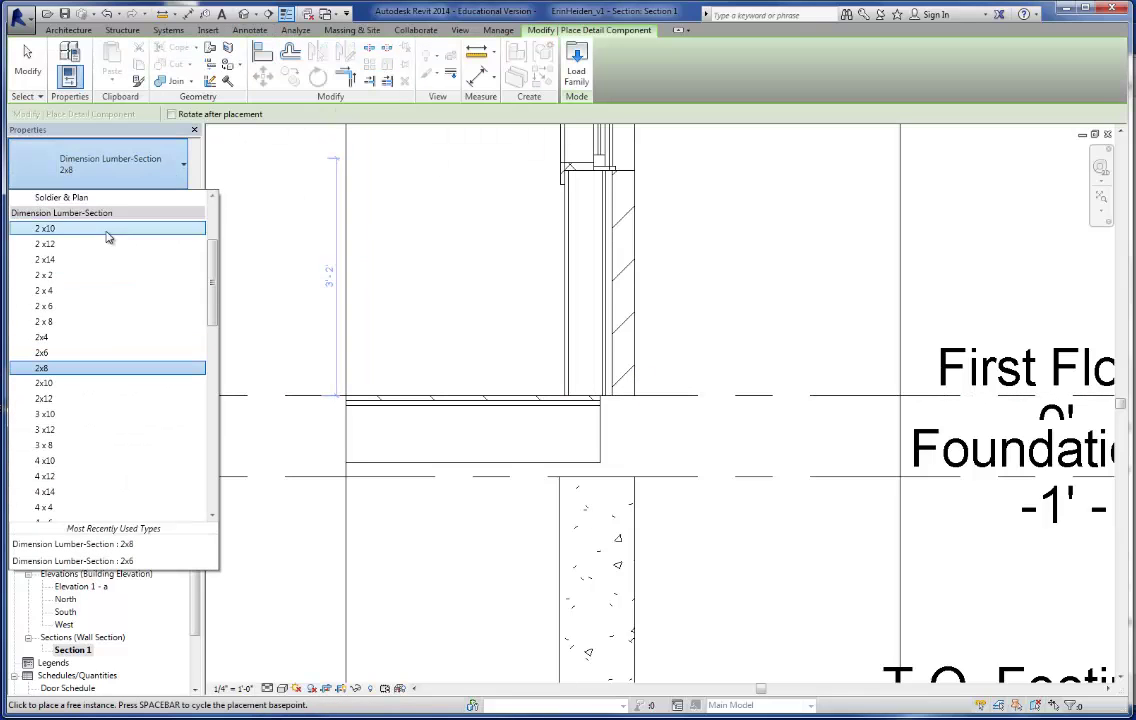
pyautogui.scroll(2, 600, 447)
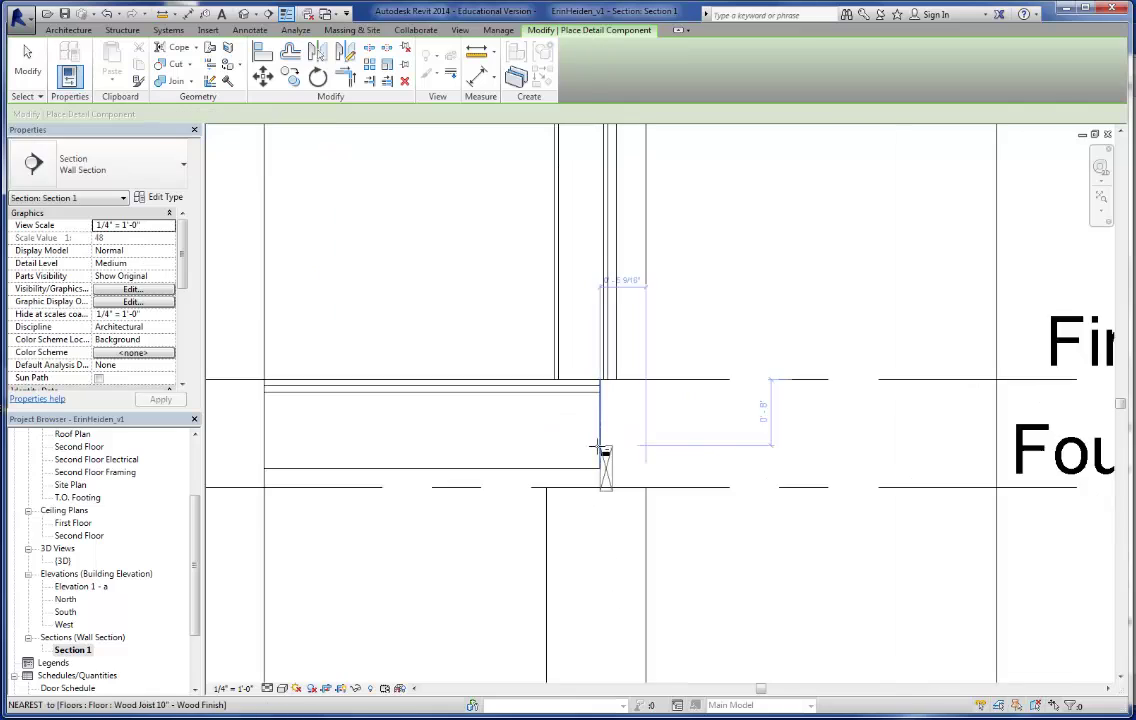
pyautogui.scroll(2, 595, 446)
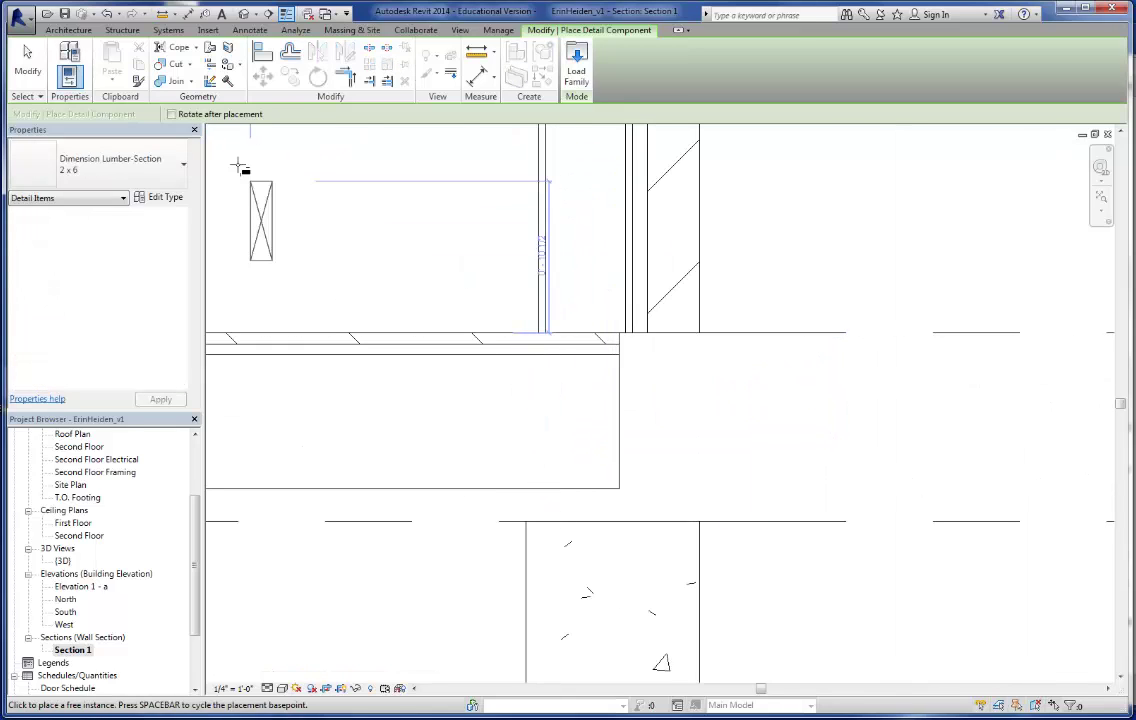
pyautogui.click(172, 114)
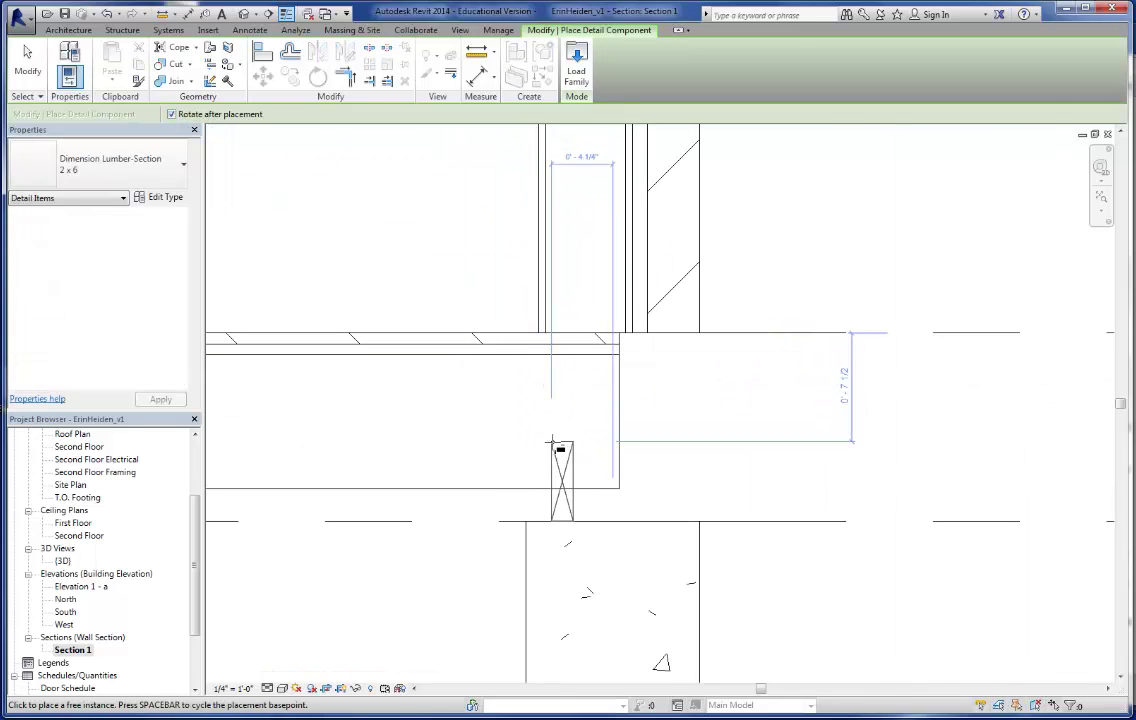
pyautogui.click(562, 481)
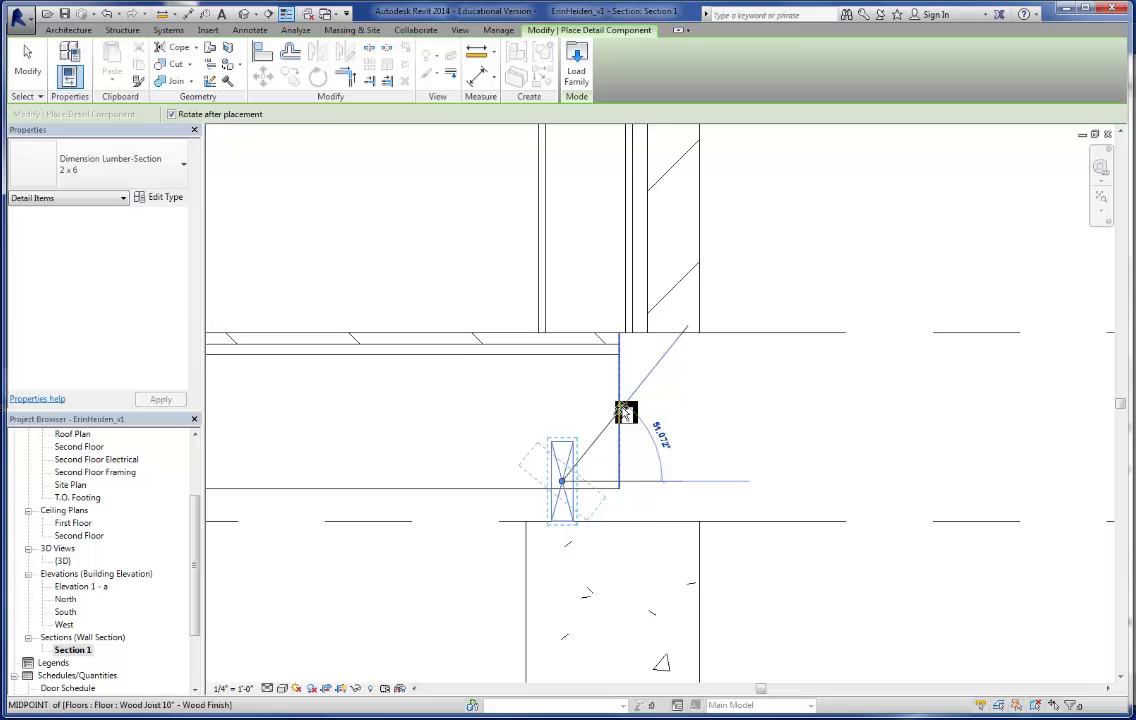
pyautogui.click(566, 612)
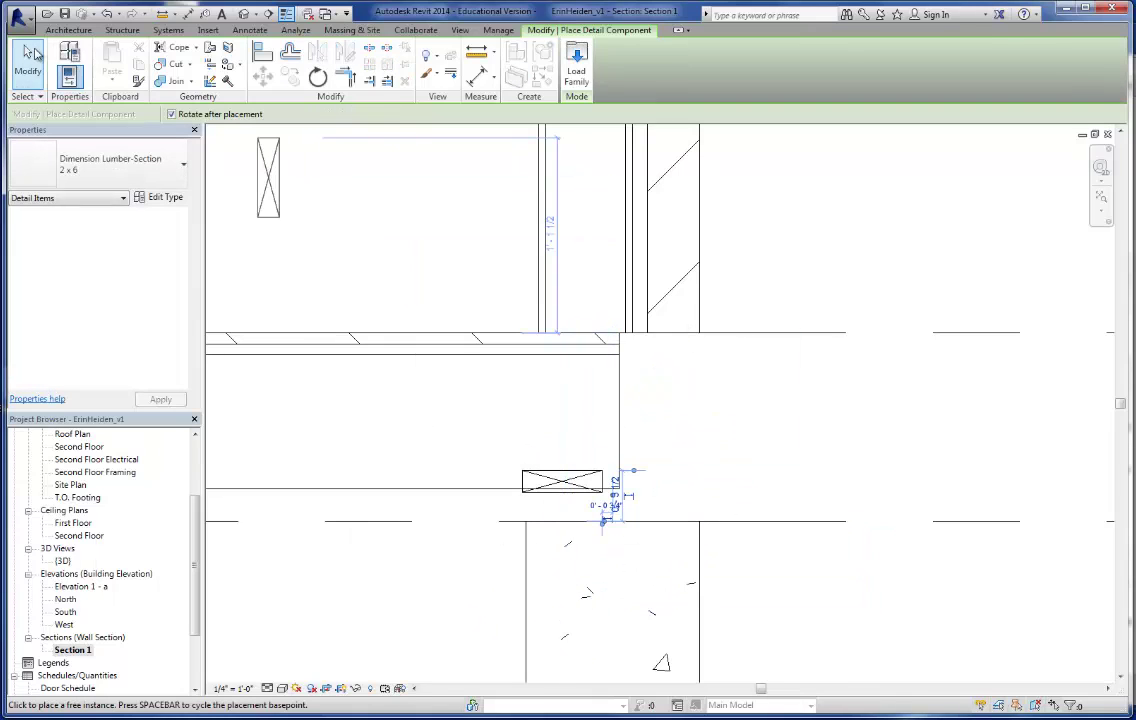
pyautogui.press('Escape')
pyautogui.press('Escape')
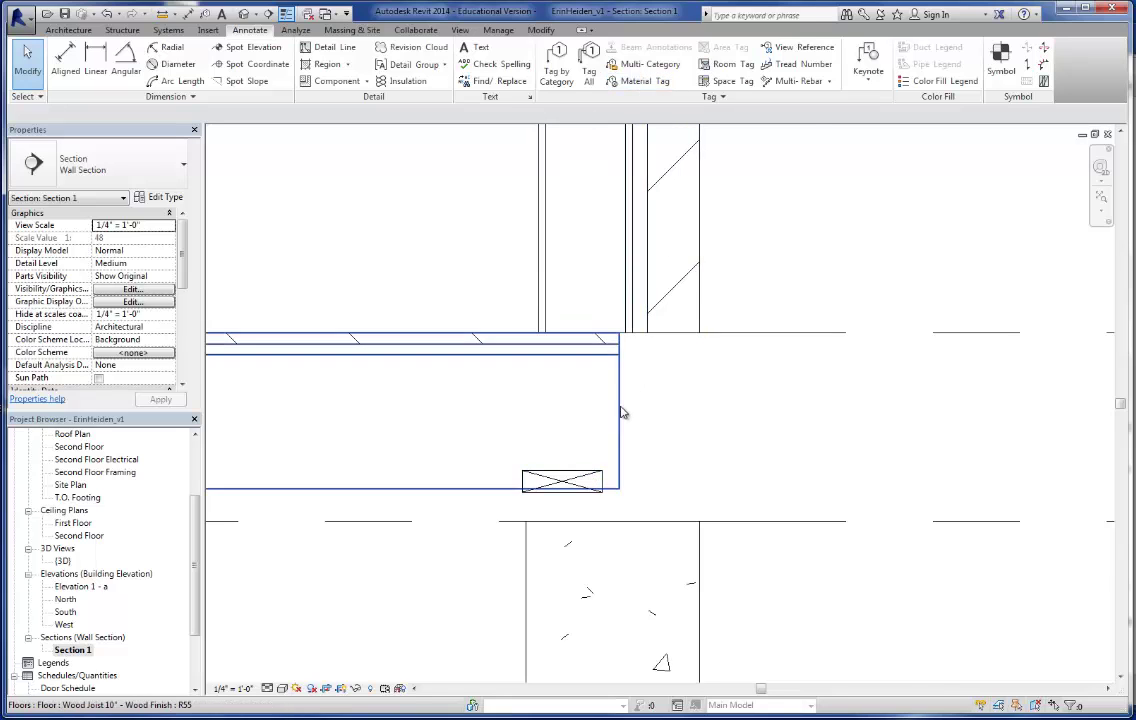
# Align the outer edge of the 2 x 6 with the exterior wall's outer core face, preferring Faces of core, and lock the alignment
pyautogui.scroll(-2, 621, 413)
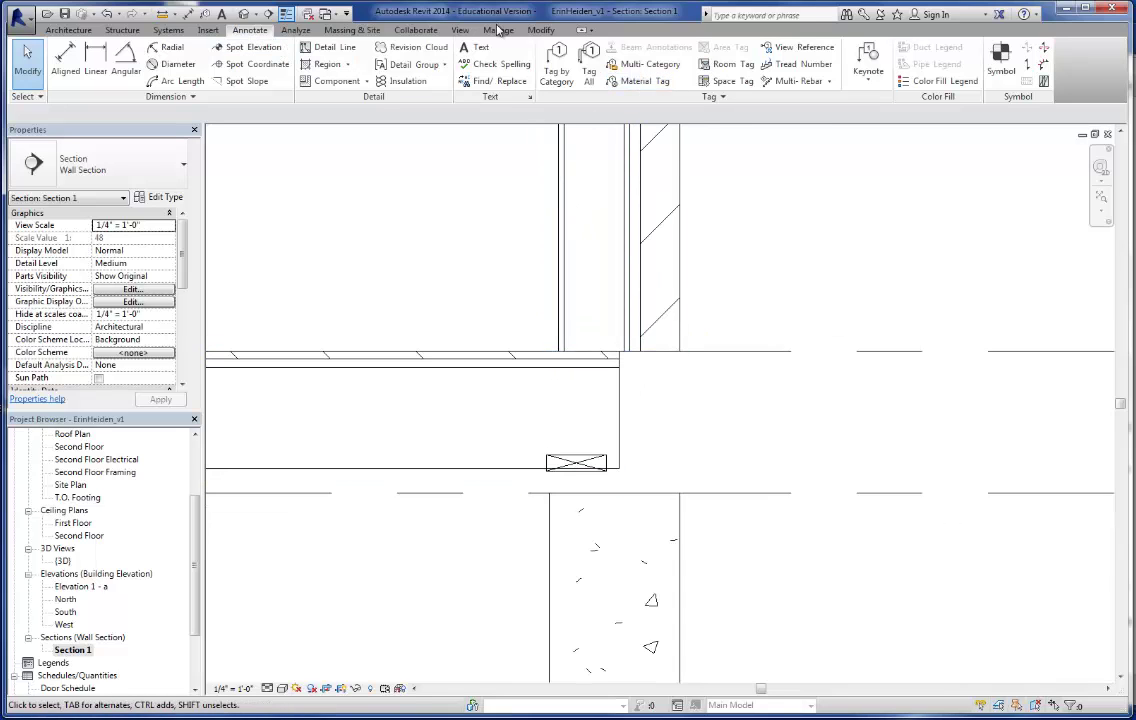
pyautogui.click(541, 30)
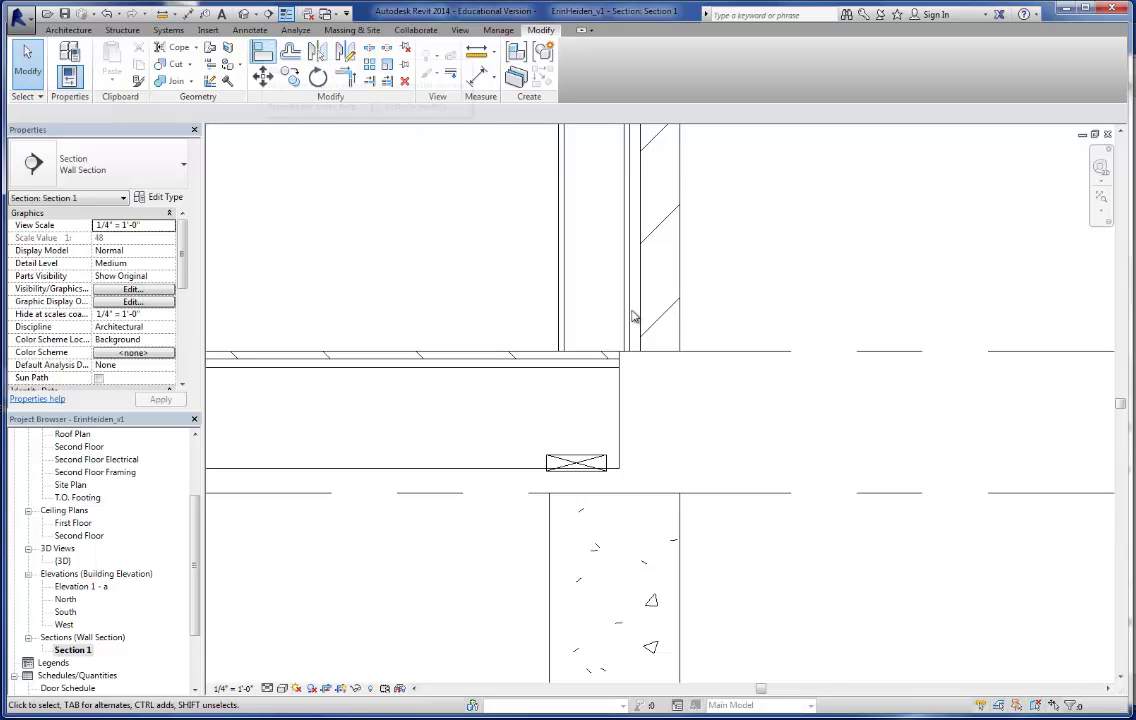
pyautogui.press('a')
pyautogui.press('l')
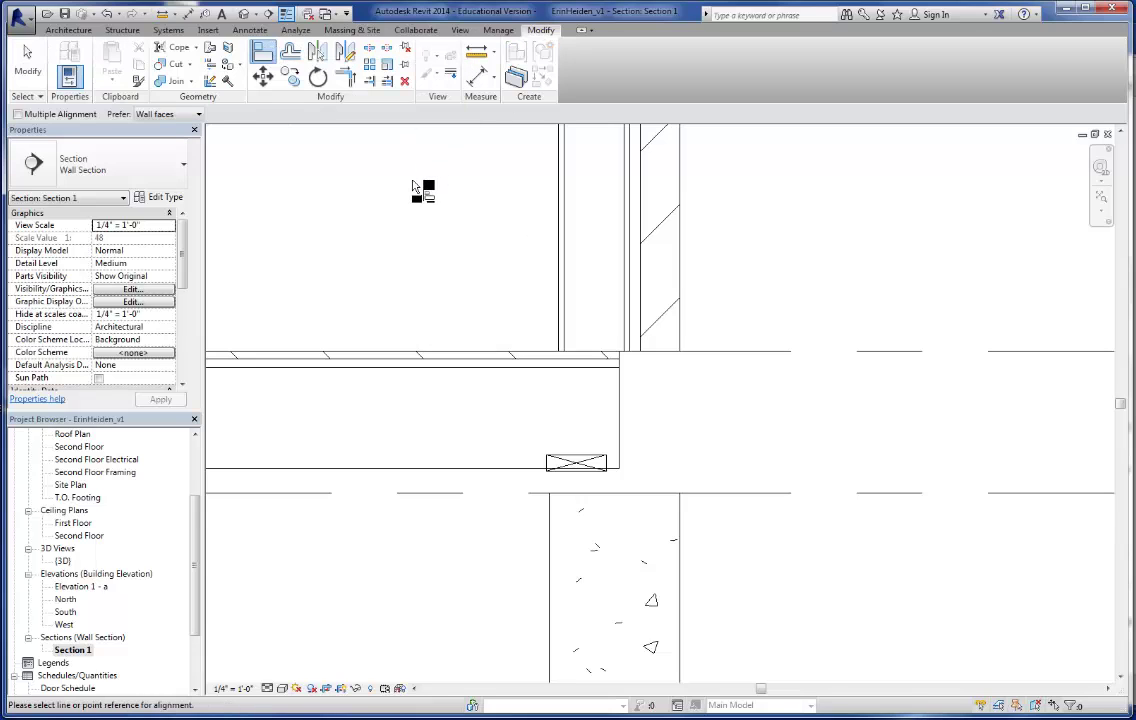
pyautogui.click(198, 115)
pyautogui.click(174, 161)
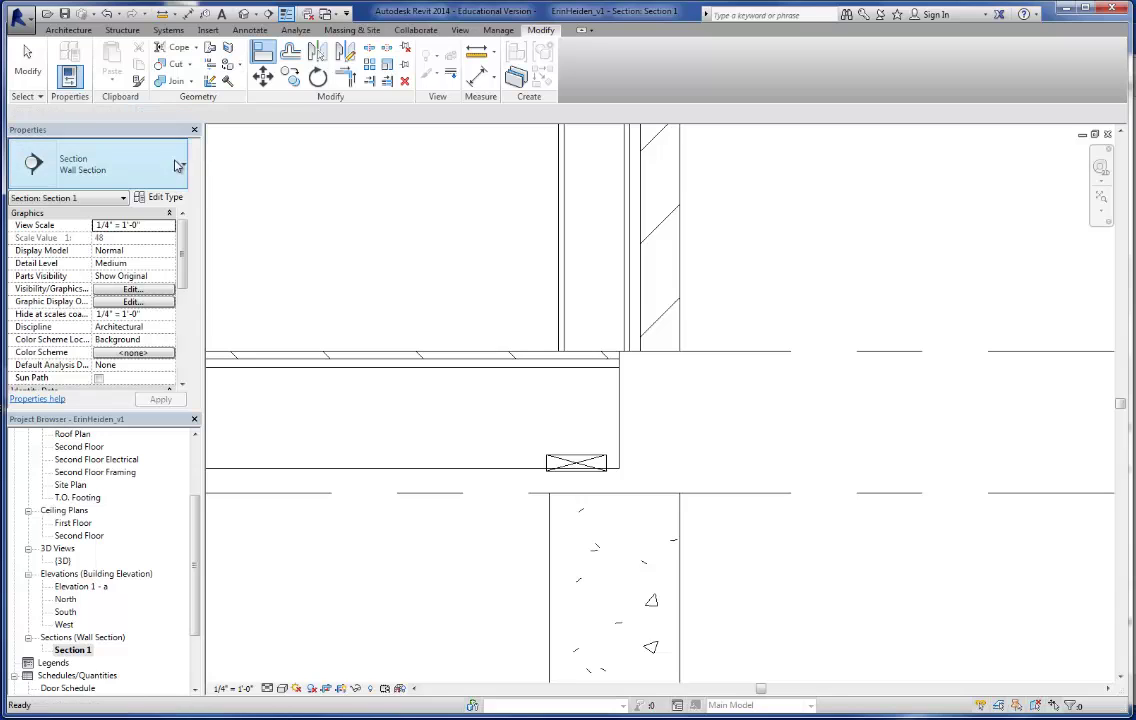
pyautogui.click(627, 324)
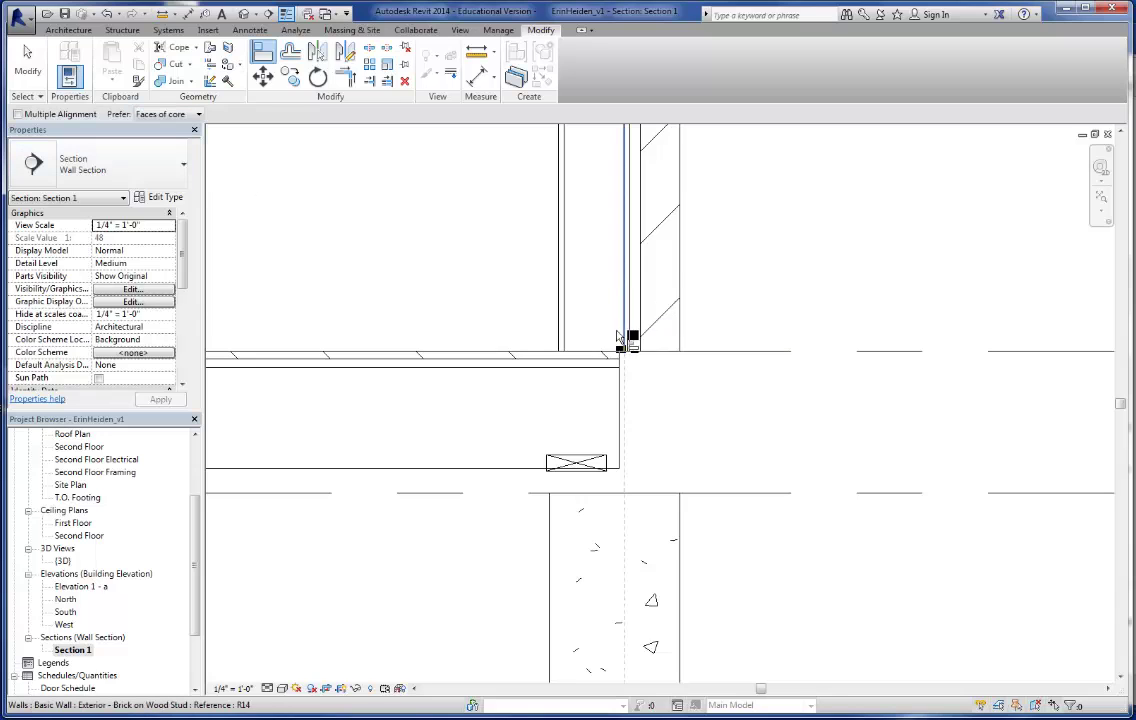
pyautogui.click(606, 466)
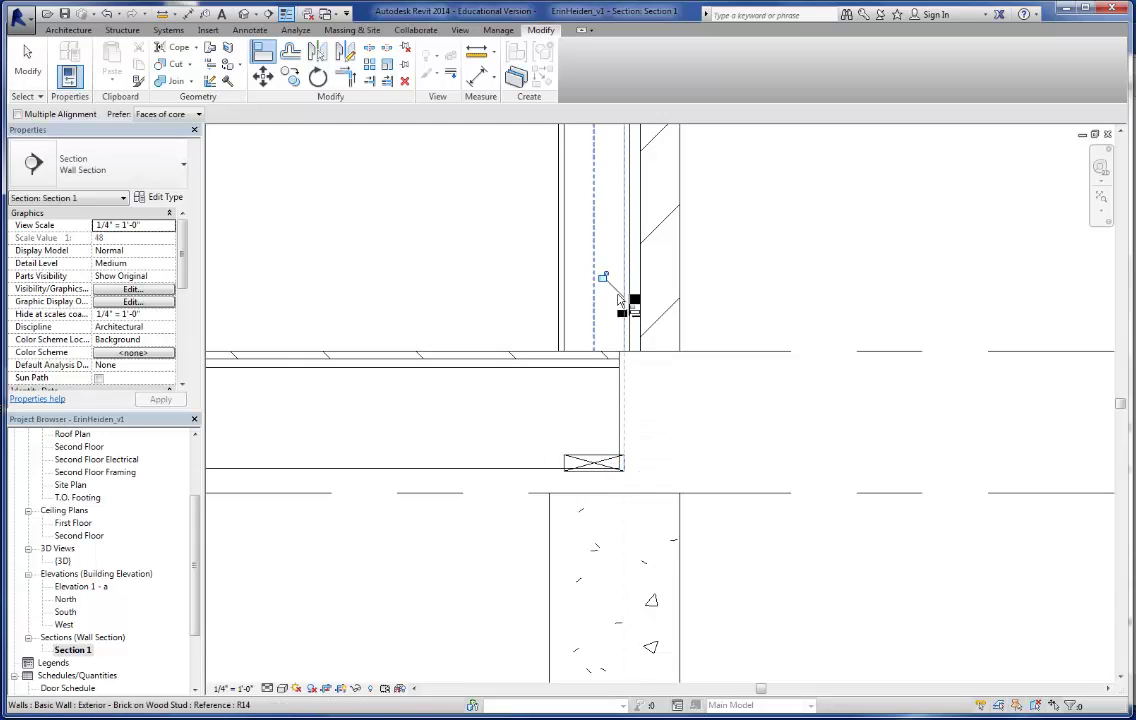
pyautogui.click(603, 281)
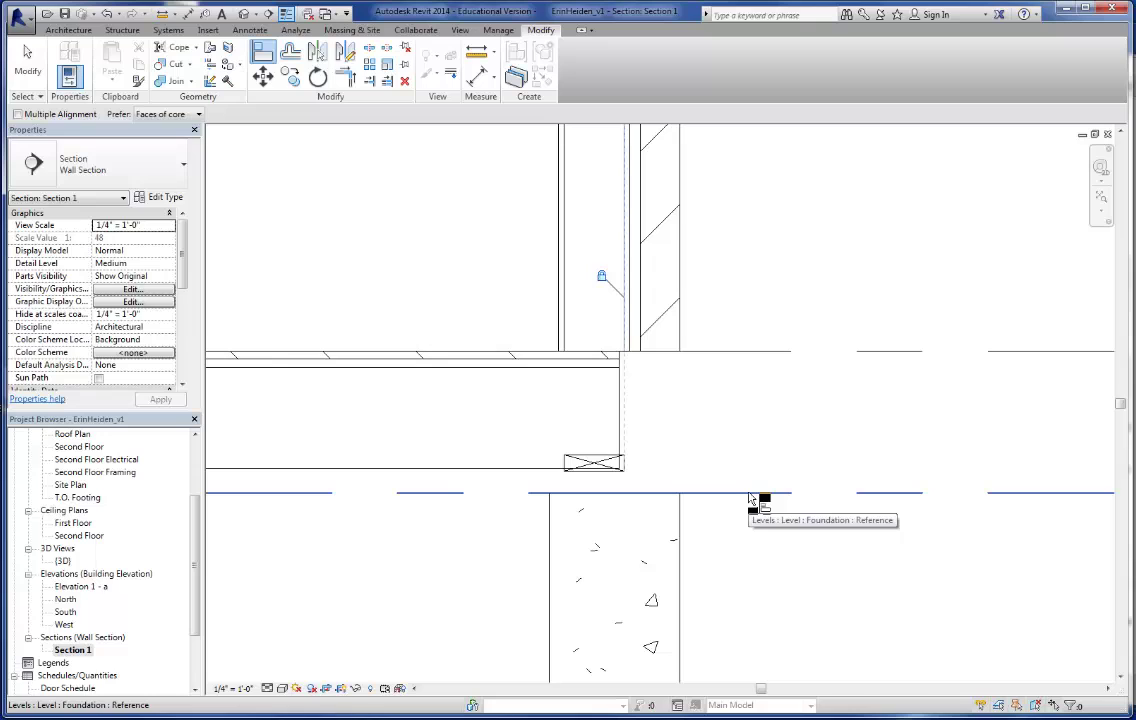
# Align the underside of the 2 x 6 with the Foundation level so it sits on the concrete wall
pyautogui.click(752, 495)
pyautogui.click(596, 468)
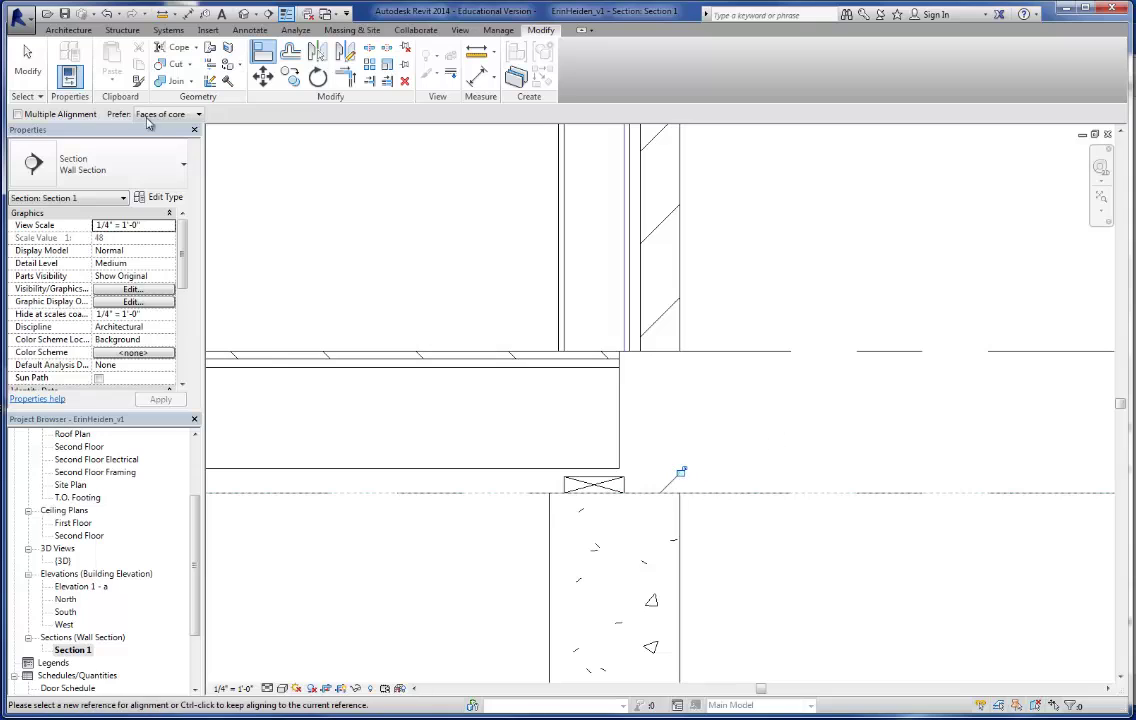
pyautogui.click(28, 68)
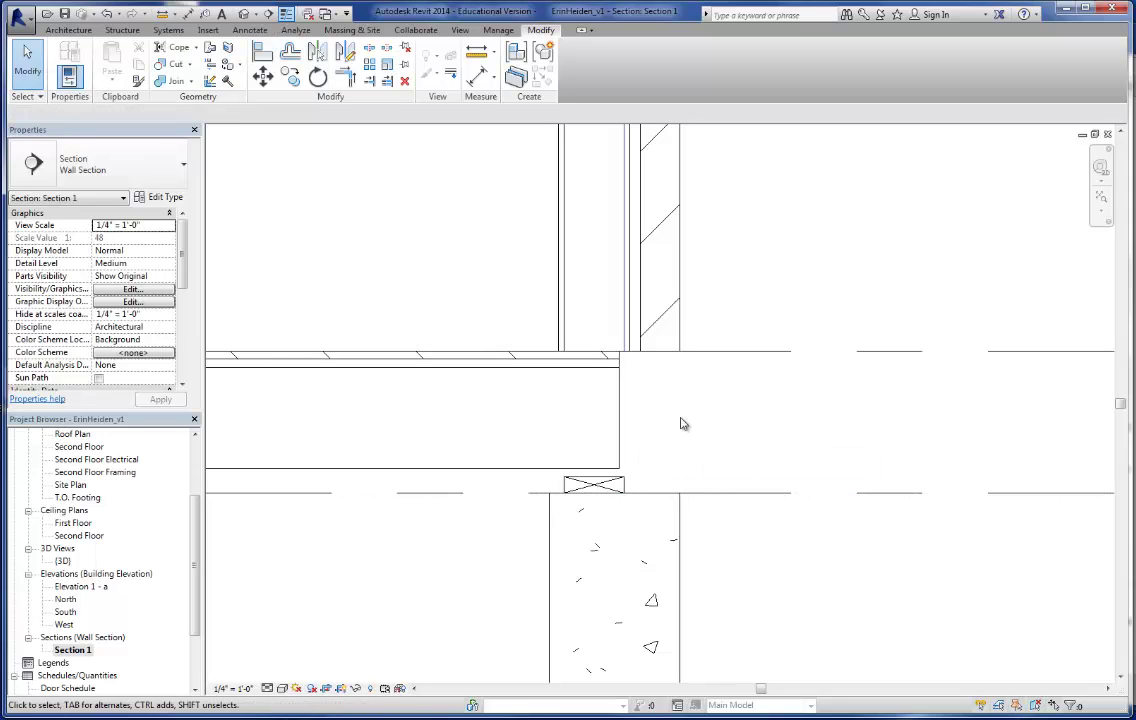
# Try changing the exterior stacked wall to the Basic Wall type Exterior - Brick on Wood Stud
pyautogui.scroll(-2, 660, 411)
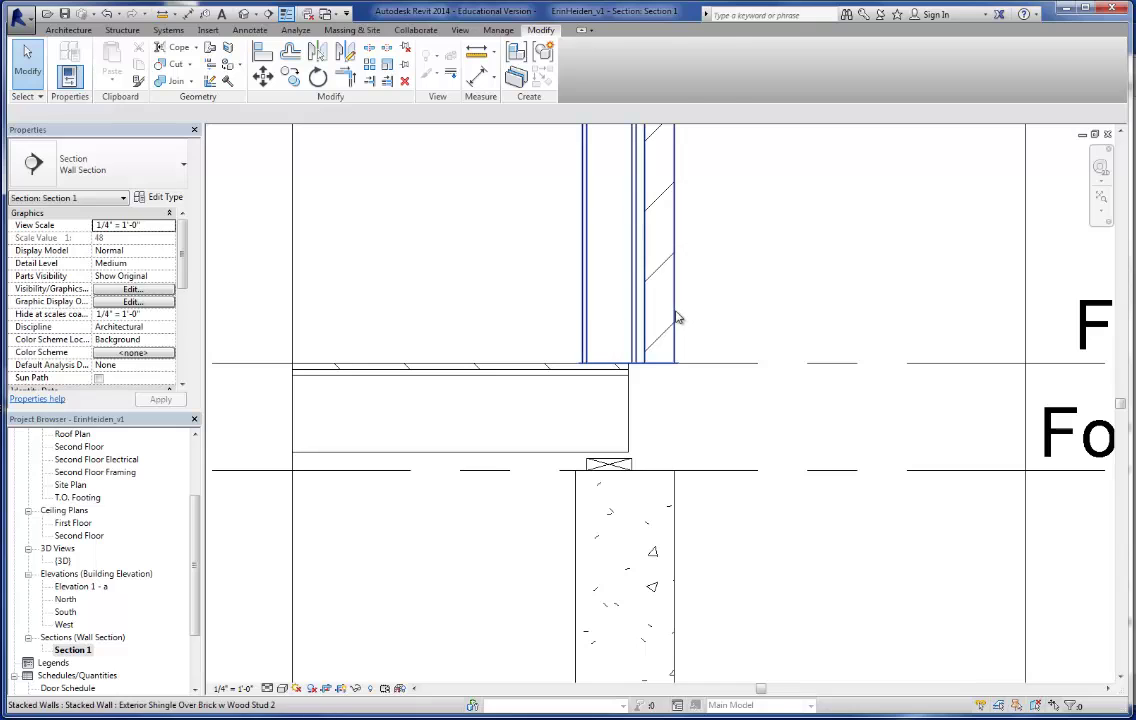
pyautogui.click(664, 350)
pyautogui.scroll(2, 664, 350)
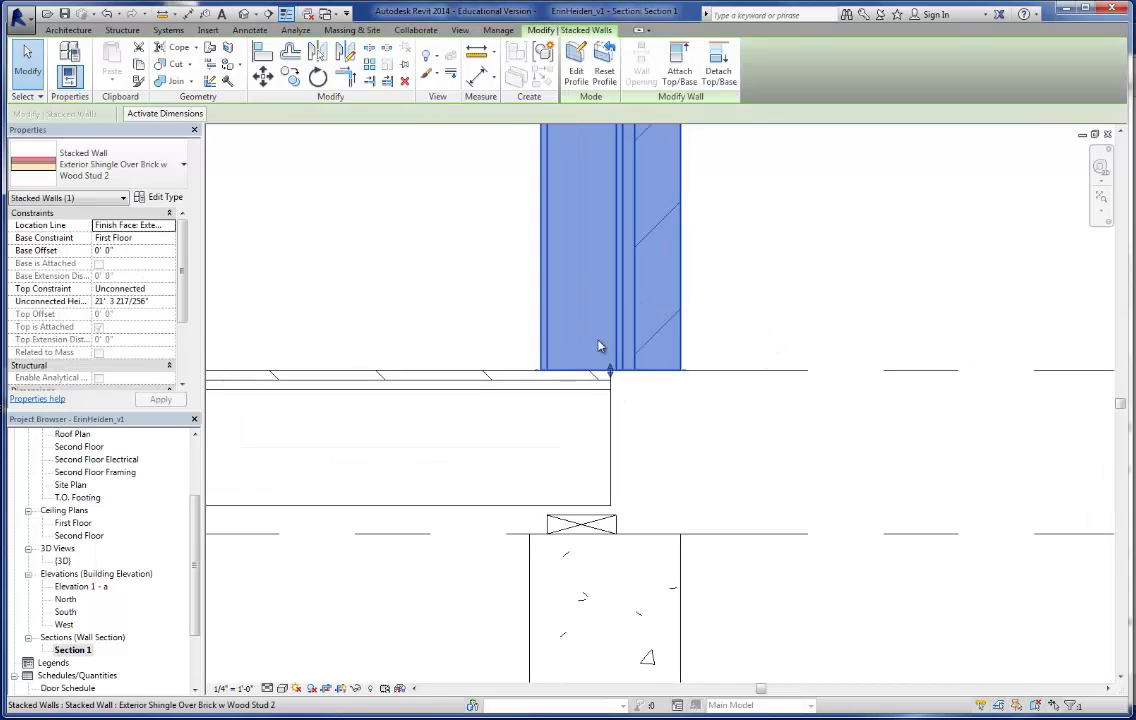
pyautogui.click(453, 281)
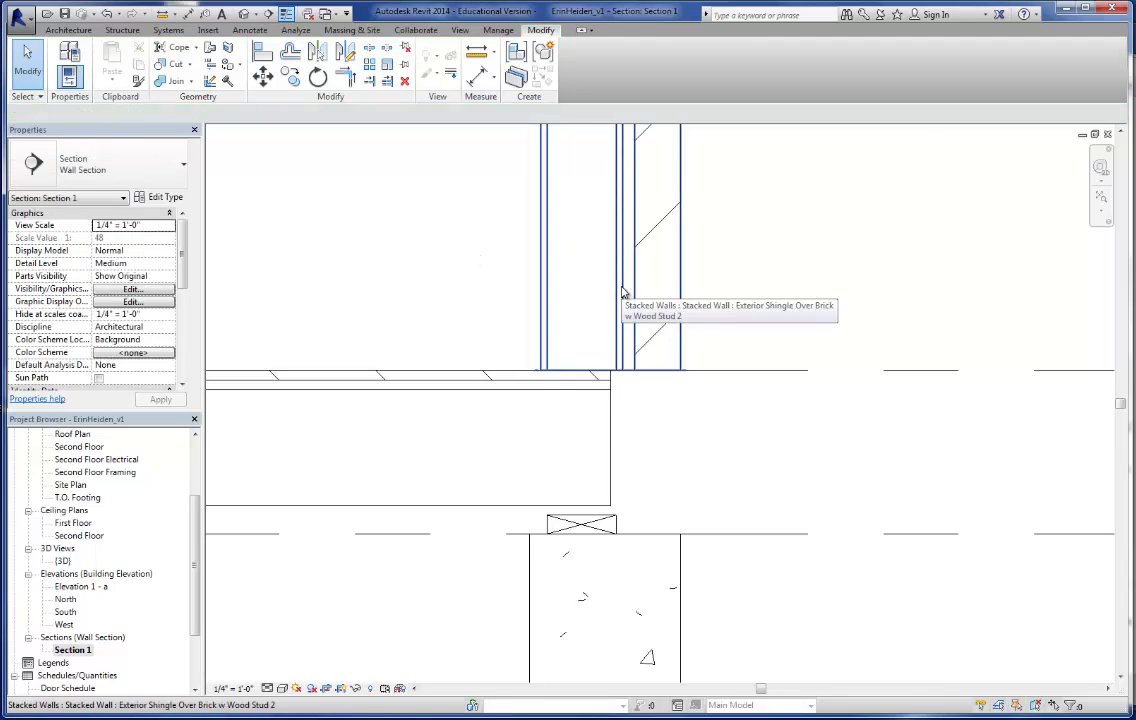
pyautogui.click(620, 290)
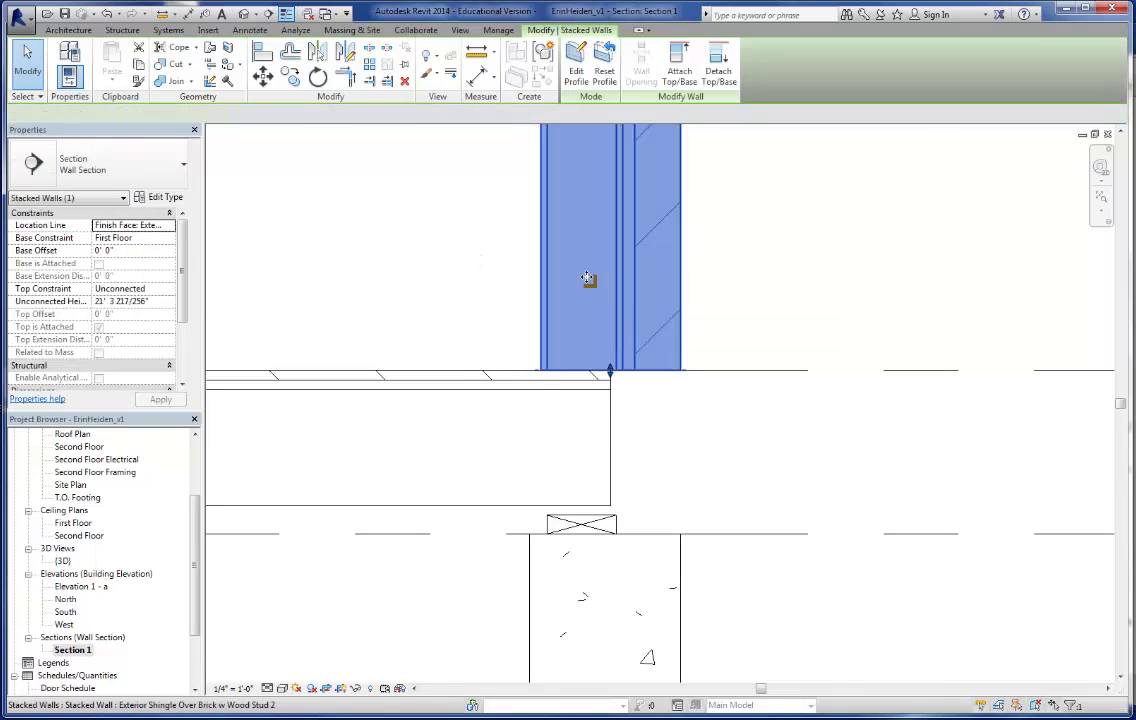
pyautogui.click(160, 198)
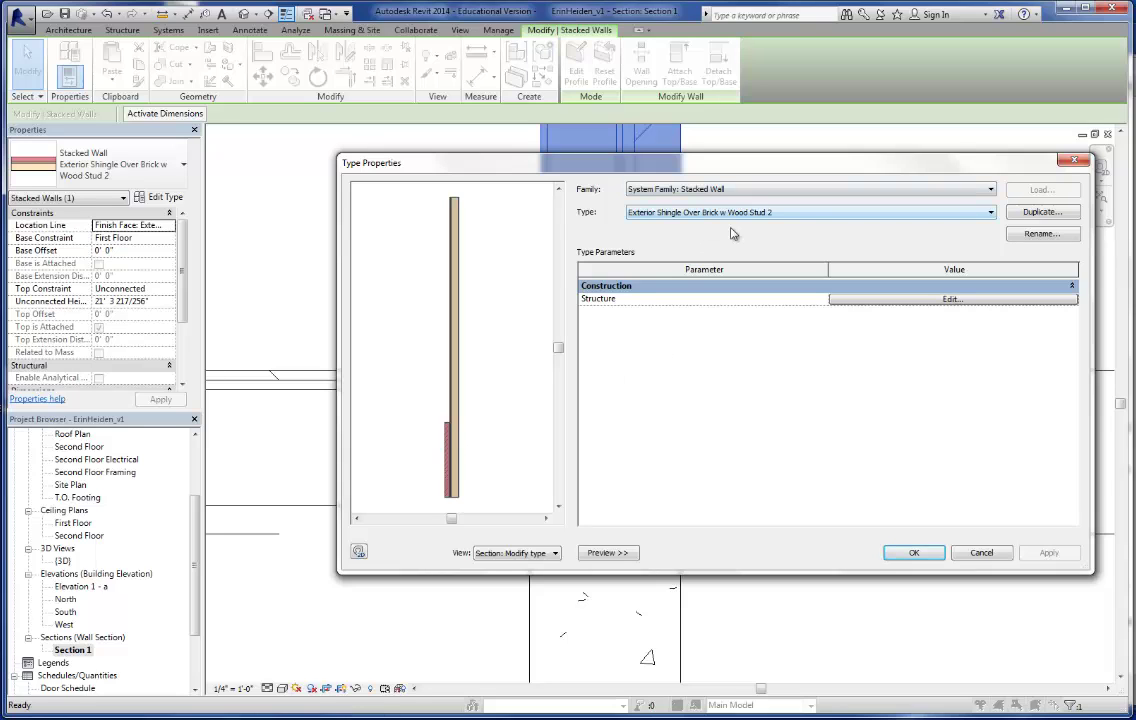
pyautogui.click(772, 193)
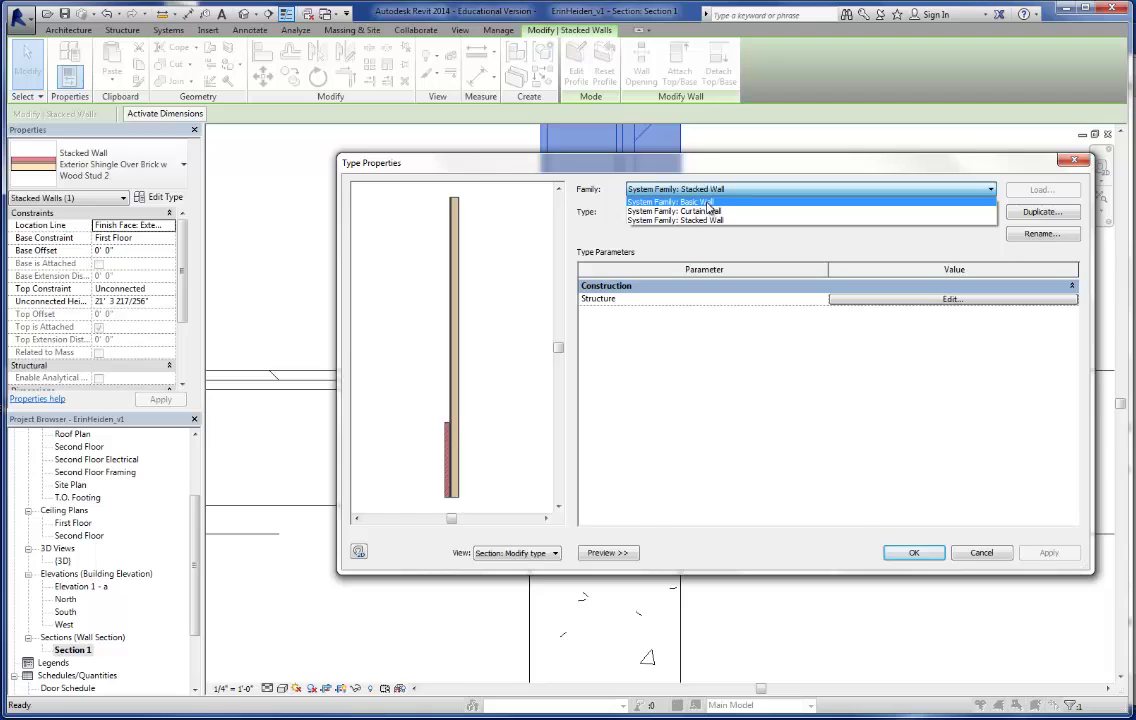
pyautogui.click(690, 202)
pyautogui.click(756, 214)
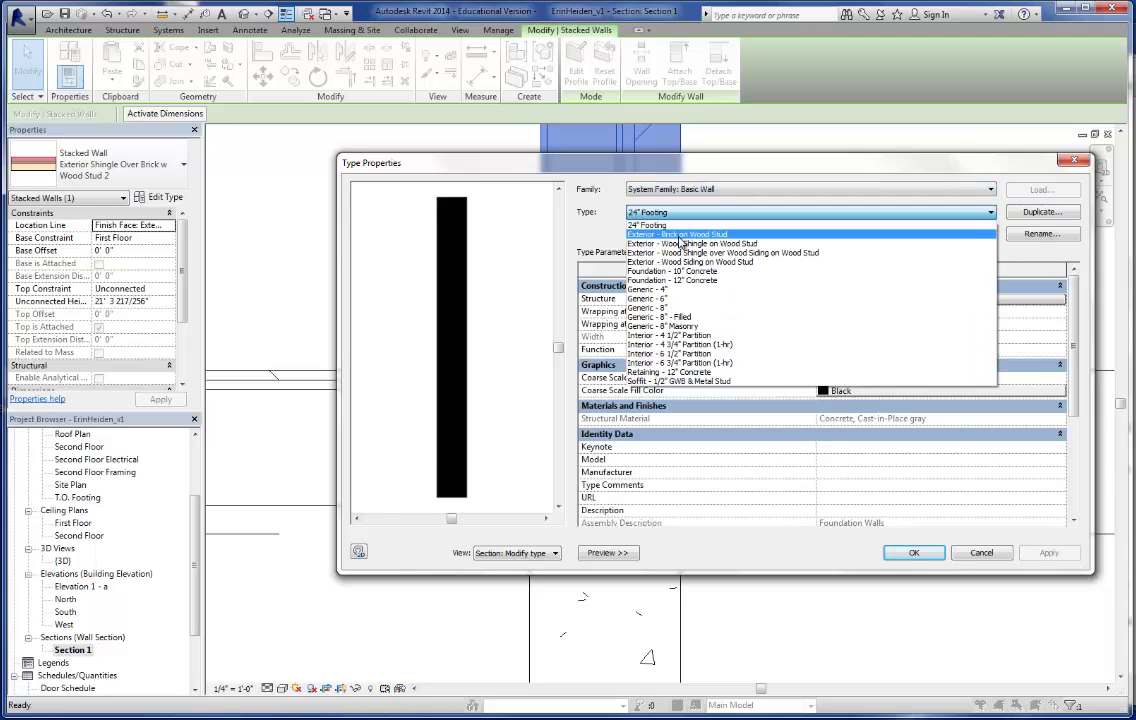
pyautogui.click(684, 236)
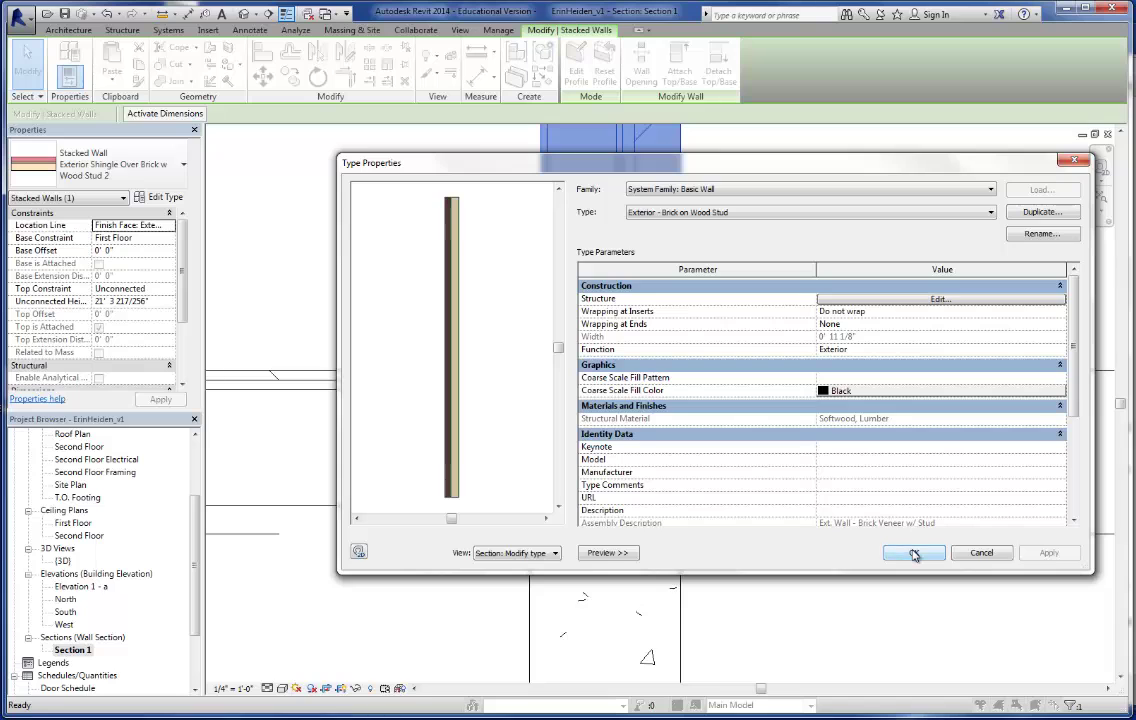
pyautogui.click(913, 554)
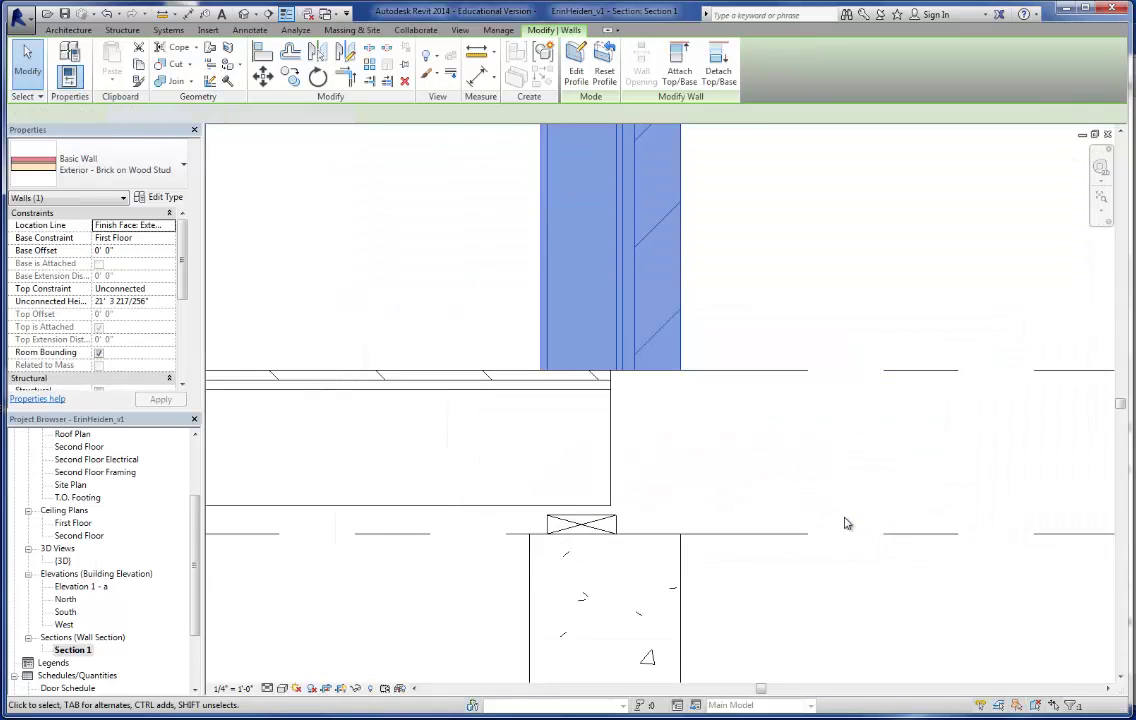
# Review the wall's type properties and examine the wall section from the footing up to the roof
pyautogui.click(160, 198)
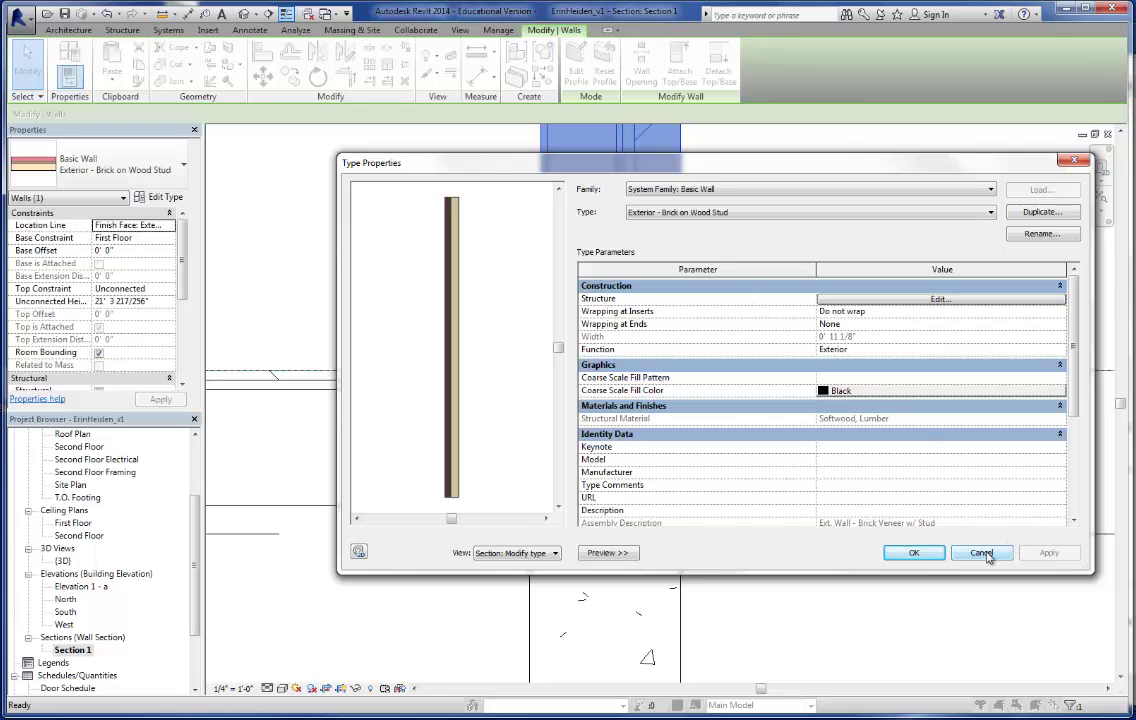
pyautogui.click(981, 553)
pyautogui.click(743, 436)
pyautogui.scroll(3, 728, 411)
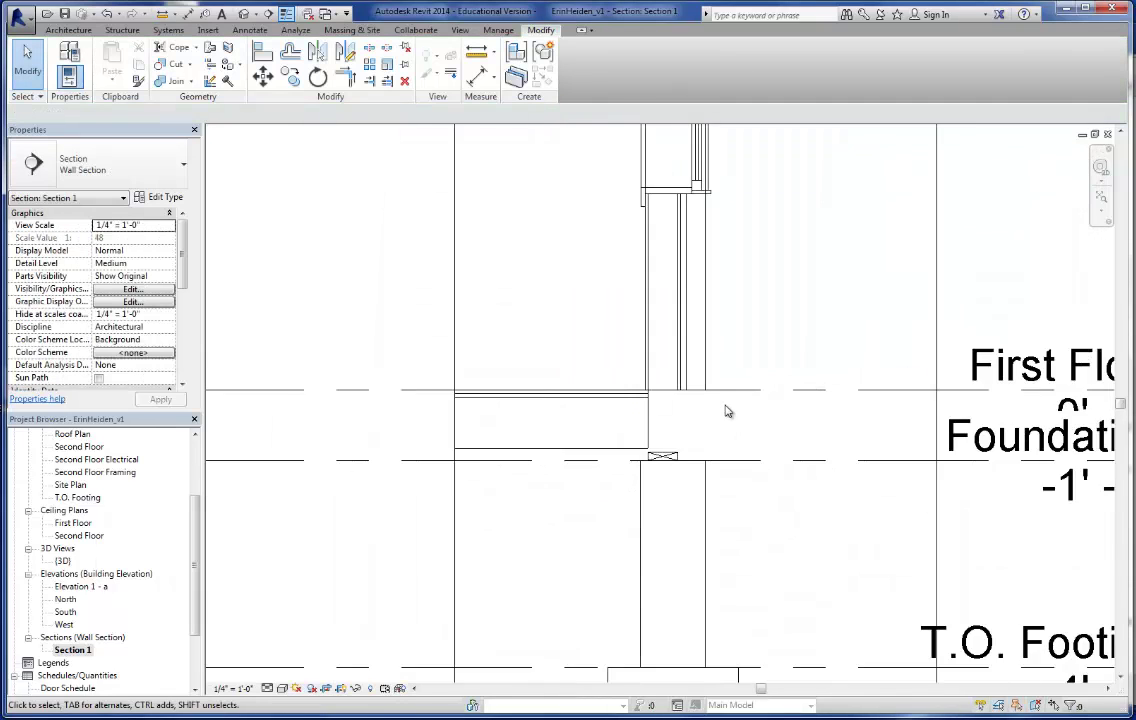
pyautogui.scroll(-3, 728, 411)
pyautogui.moveTo(735, 360); pyautogui.dragTo(613, 521, button='middle')
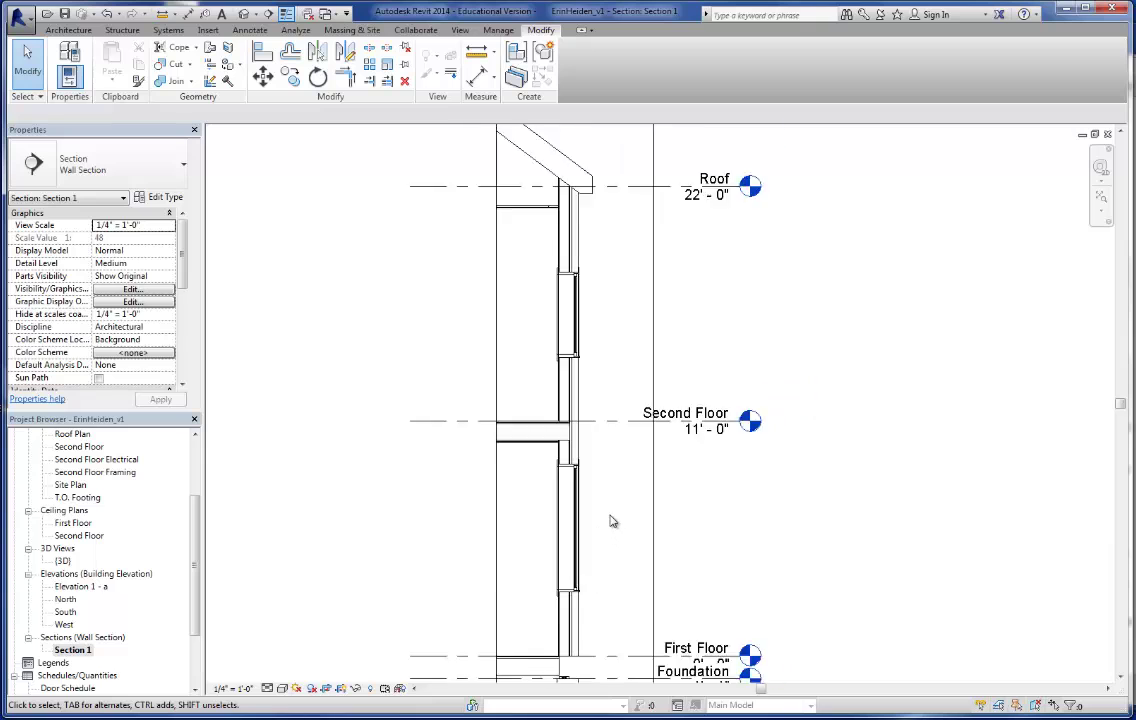
pyautogui.scroll(-1, 615, 521)
pyautogui.scroll(4, 616, 522)
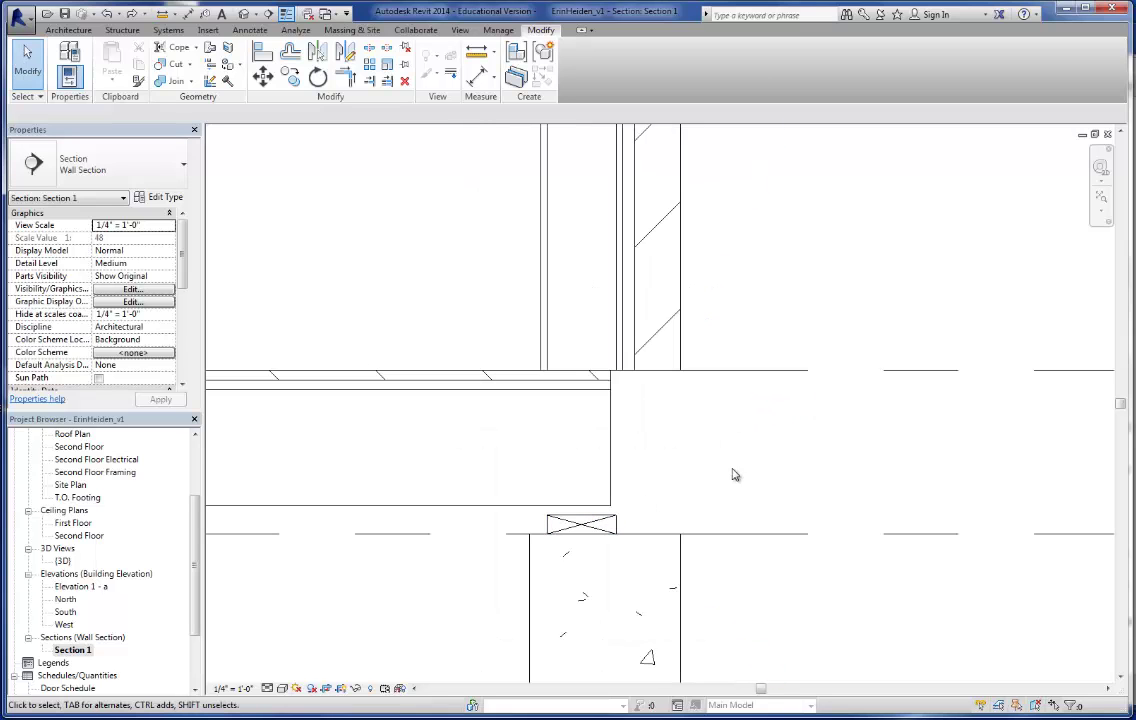
pyautogui.scroll(-3, 728, 431)
pyautogui.scroll(-2, 783, 304)
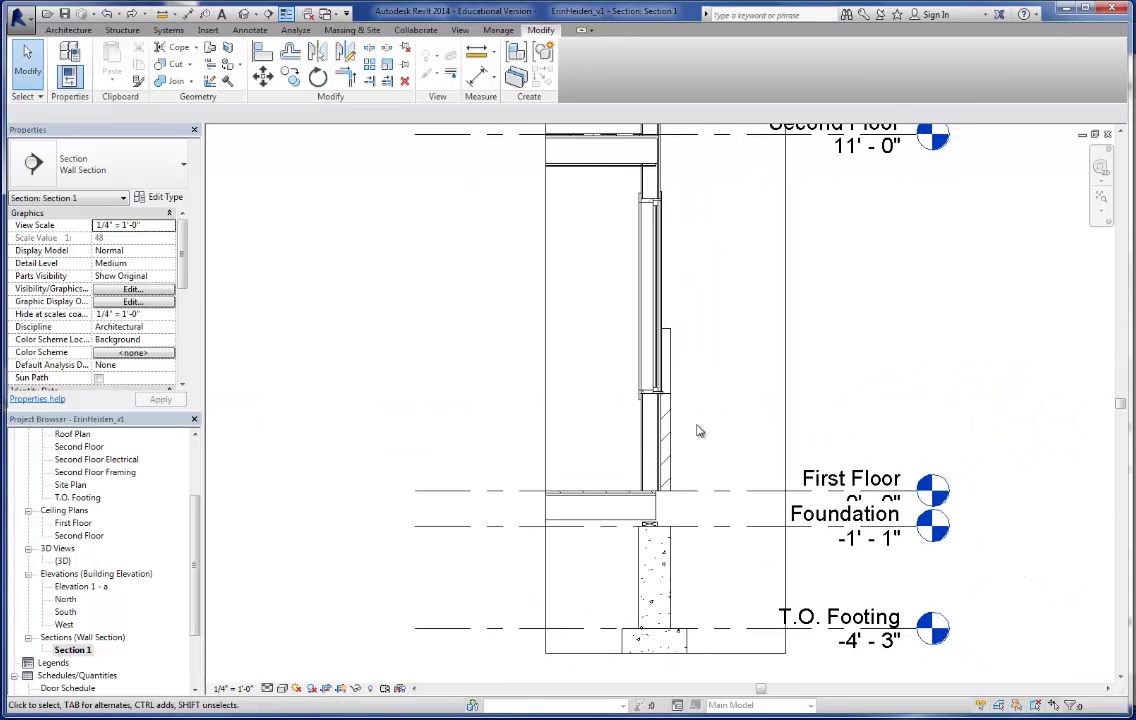
# In the exterior stacked wall's type properties, choose the Basic Wall family and the Exterior - Brick on Wood Stud type
pyautogui.click(672, 452)
pyautogui.scroll(1, 670, 450)
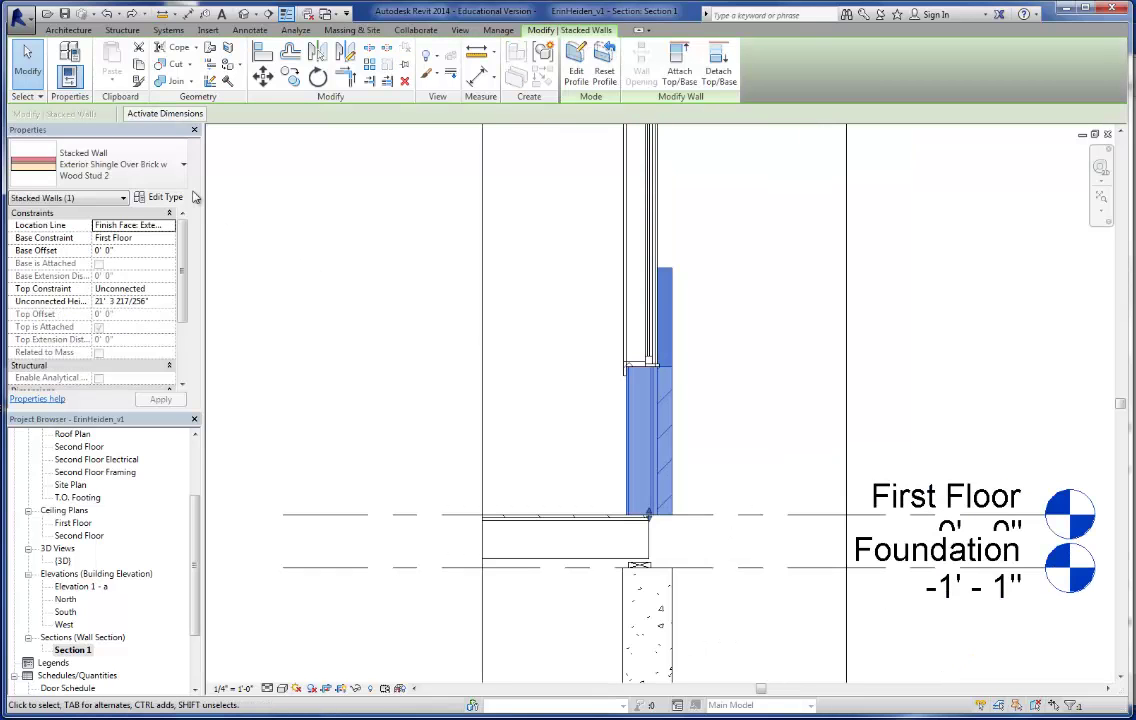
pyautogui.click(165, 198)
pyautogui.click(771, 190)
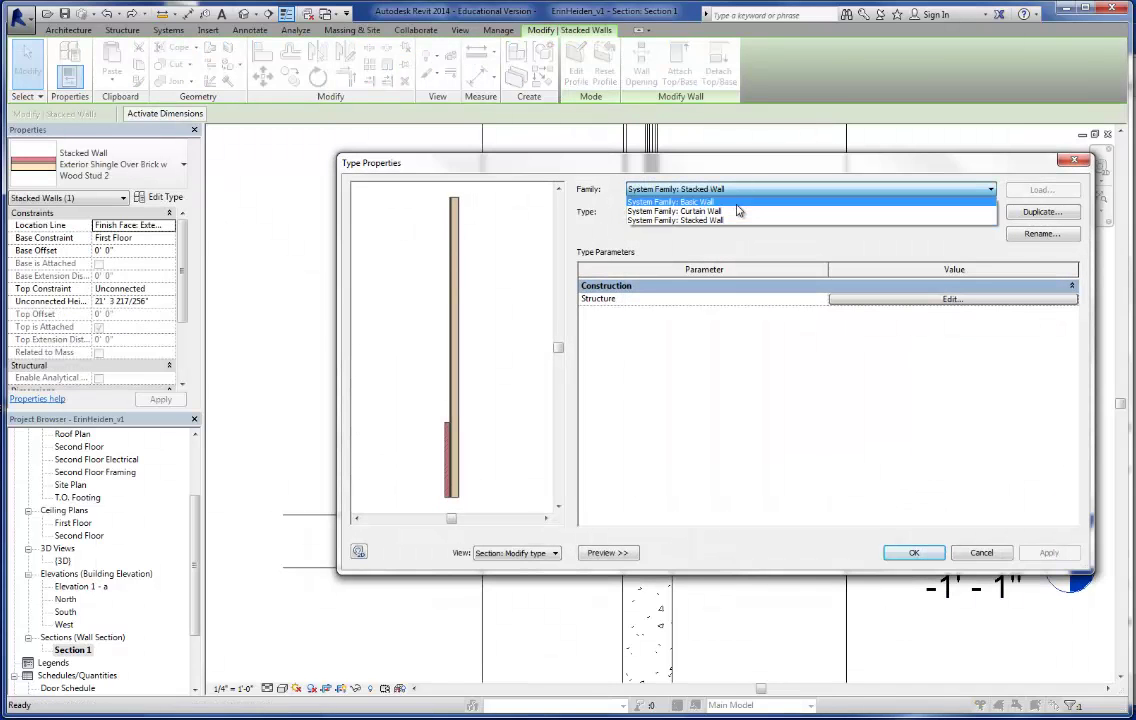
pyautogui.click(690, 202)
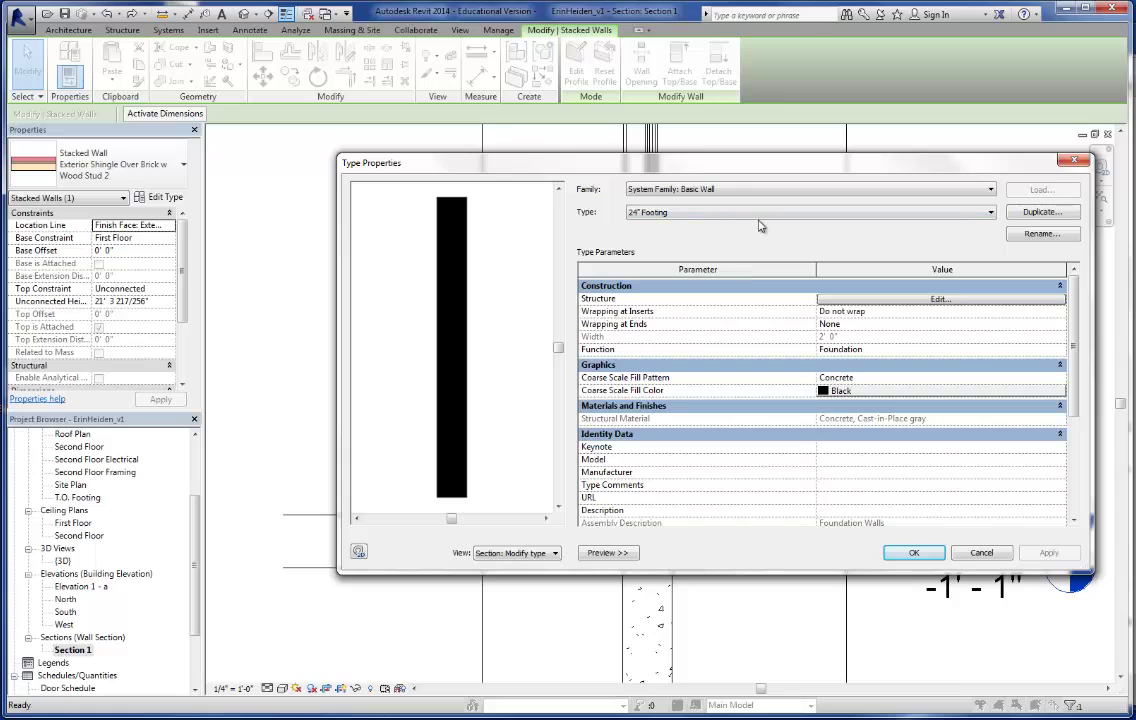
pyautogui.click(680, 212)
pyautogui.click(728, 254)
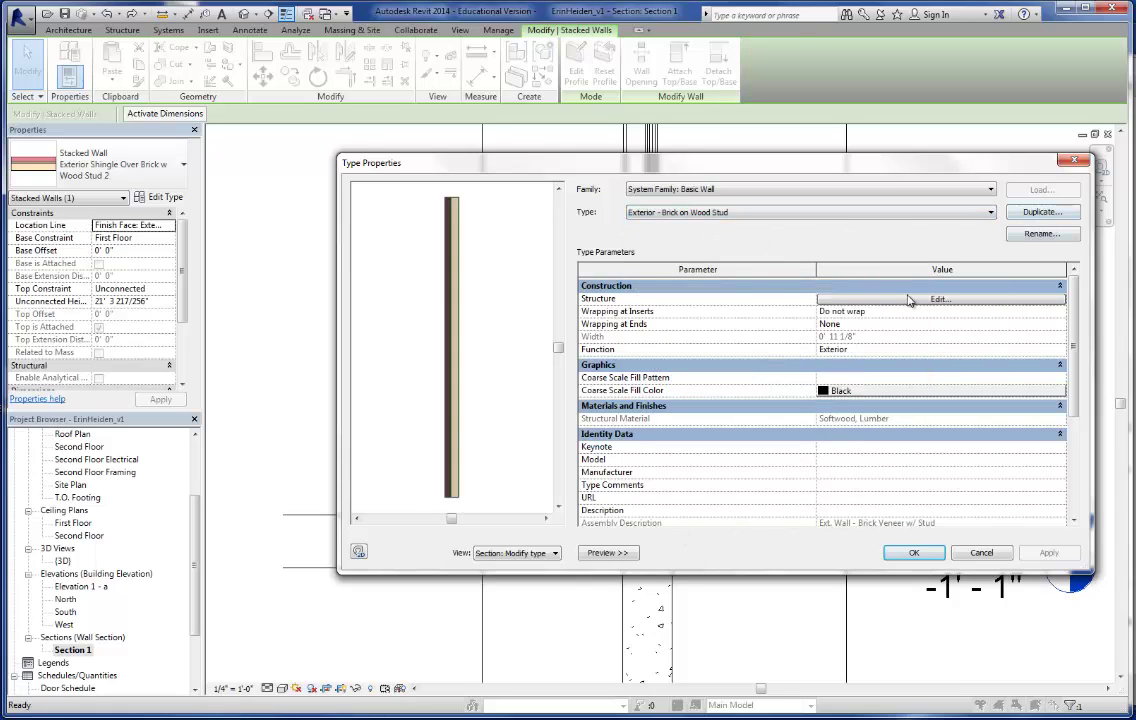
# Open the wall type's layer structure for editing and enlarge the dialog so that all layers are listed
pyautogui.click(910, 300)
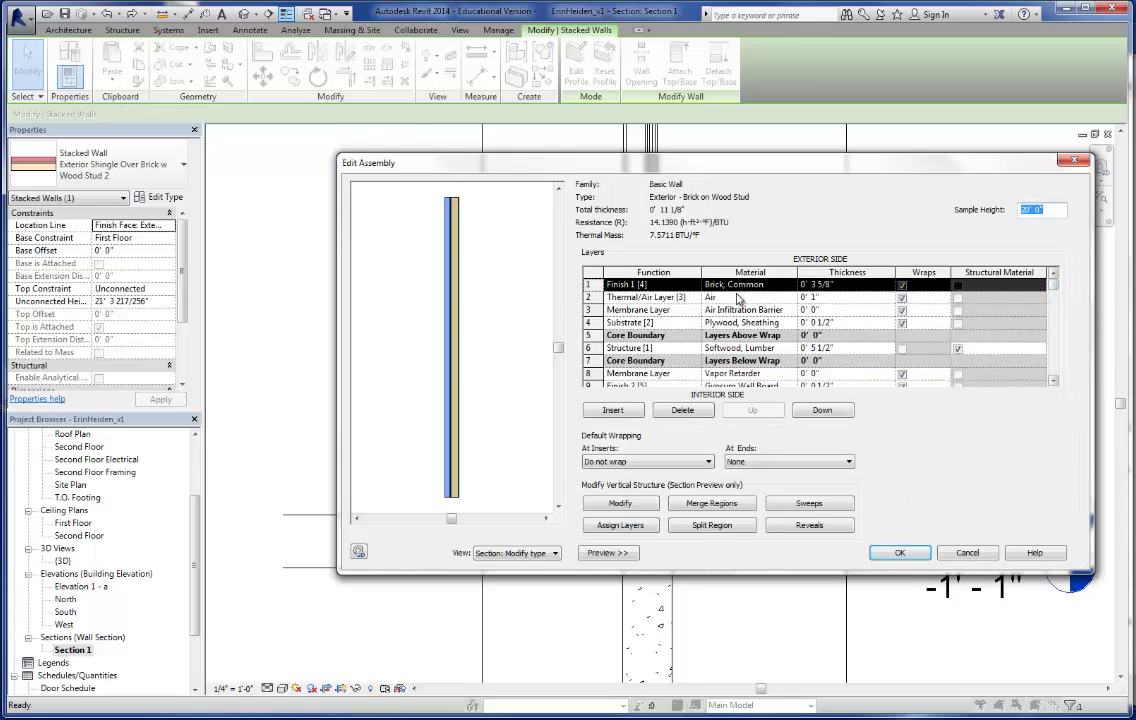
pyautogui.moveTo(867, 155); pyautogui.dragTo(867, 112)
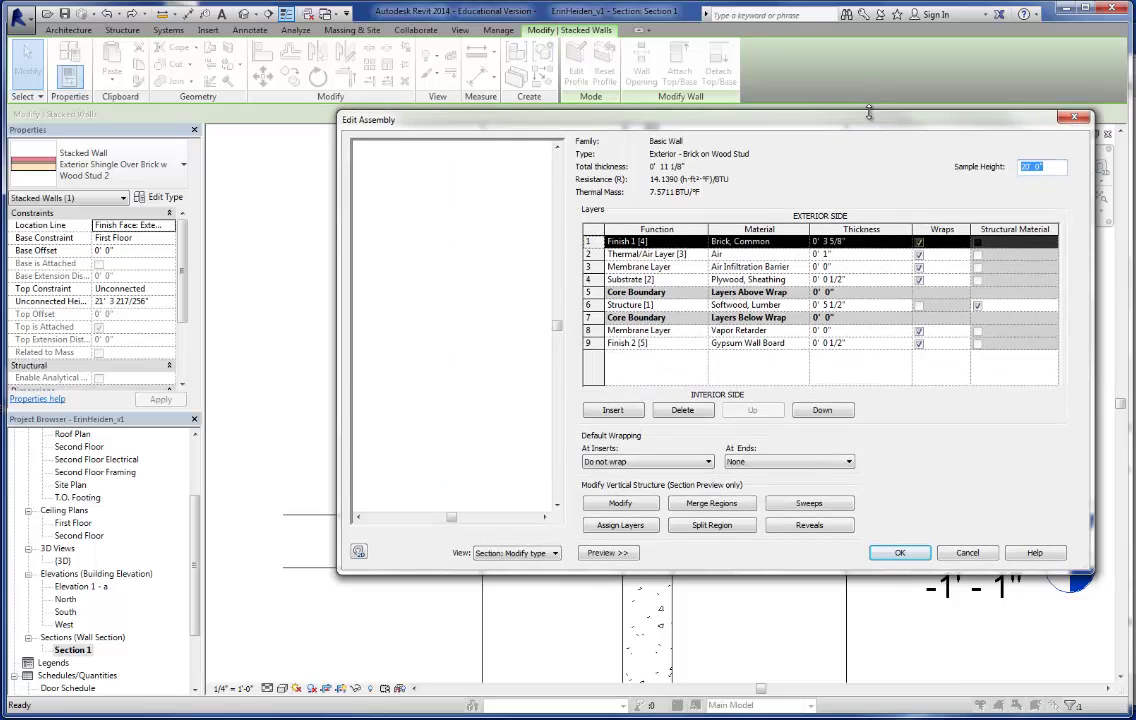
pyautogui.click(467, 473)
pyautogui.scroll(6, 454, 400)
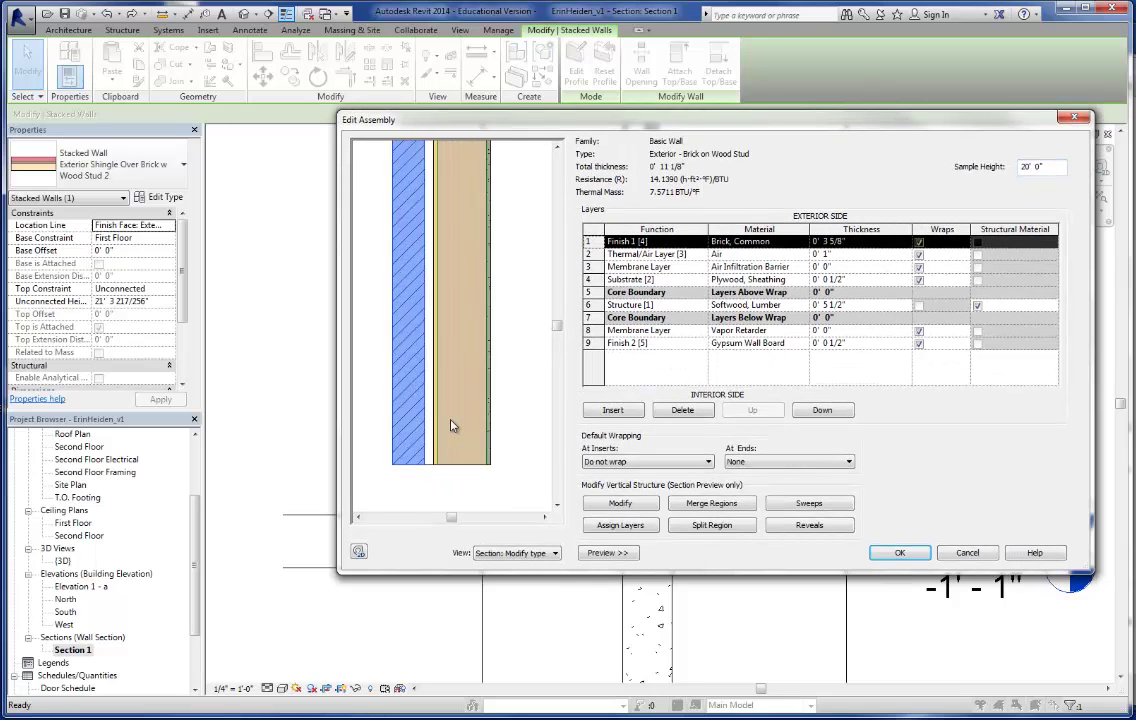
pyautogui.scroll(1, 450, 426)
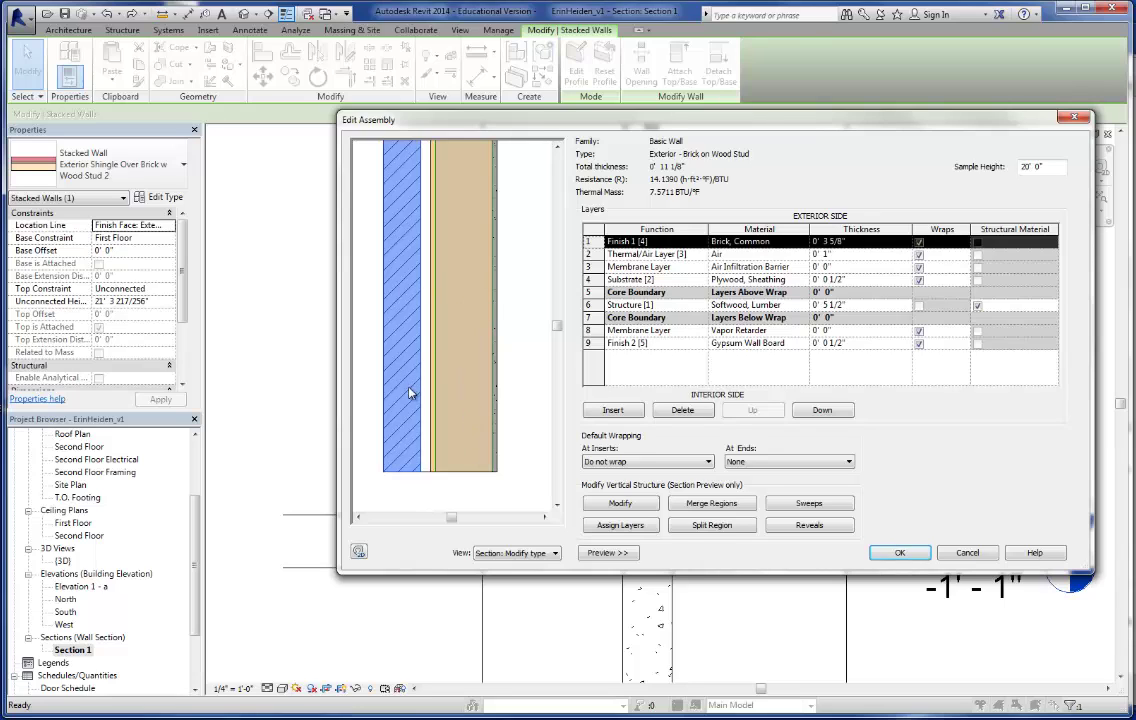
# Unlock the bottom edges of the softwood lumber structure and the interior gypsum wall board layer in the section preview
pyautogui.click(621, 505)
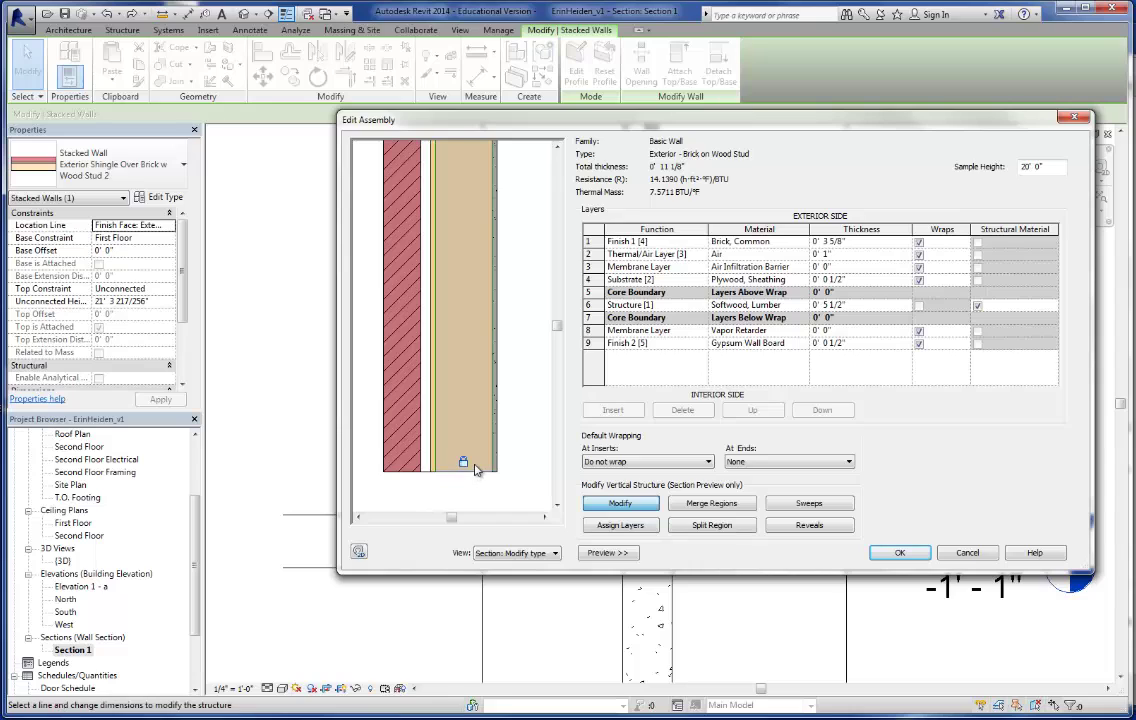
pyautogui.click(467, 469)
pyautogui.scroll(3, 497, 480)
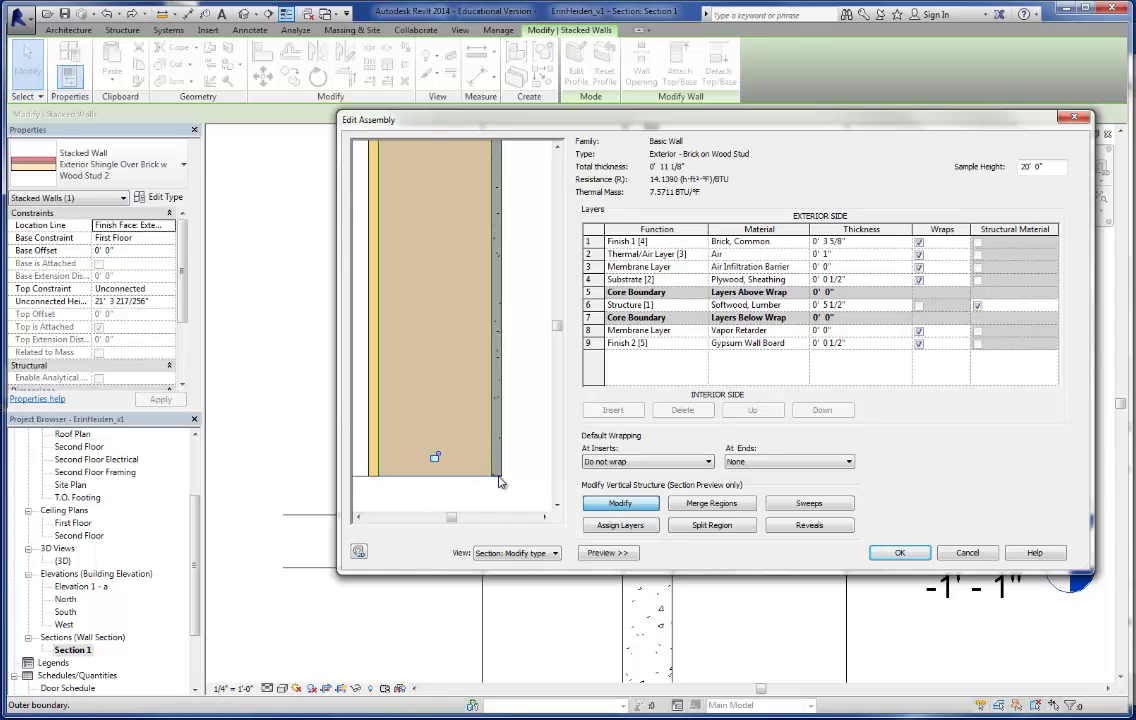
pyautogui.scroll(-2, 515, 461)
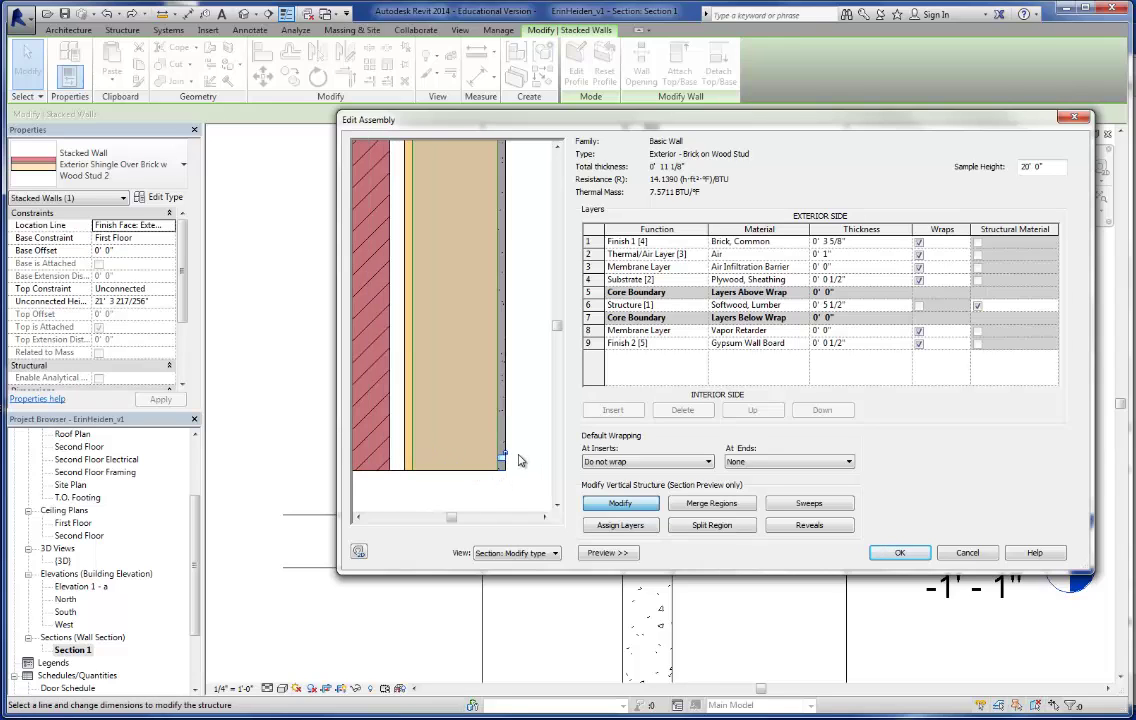
pyautogui.scroll(-1, 497, 473)
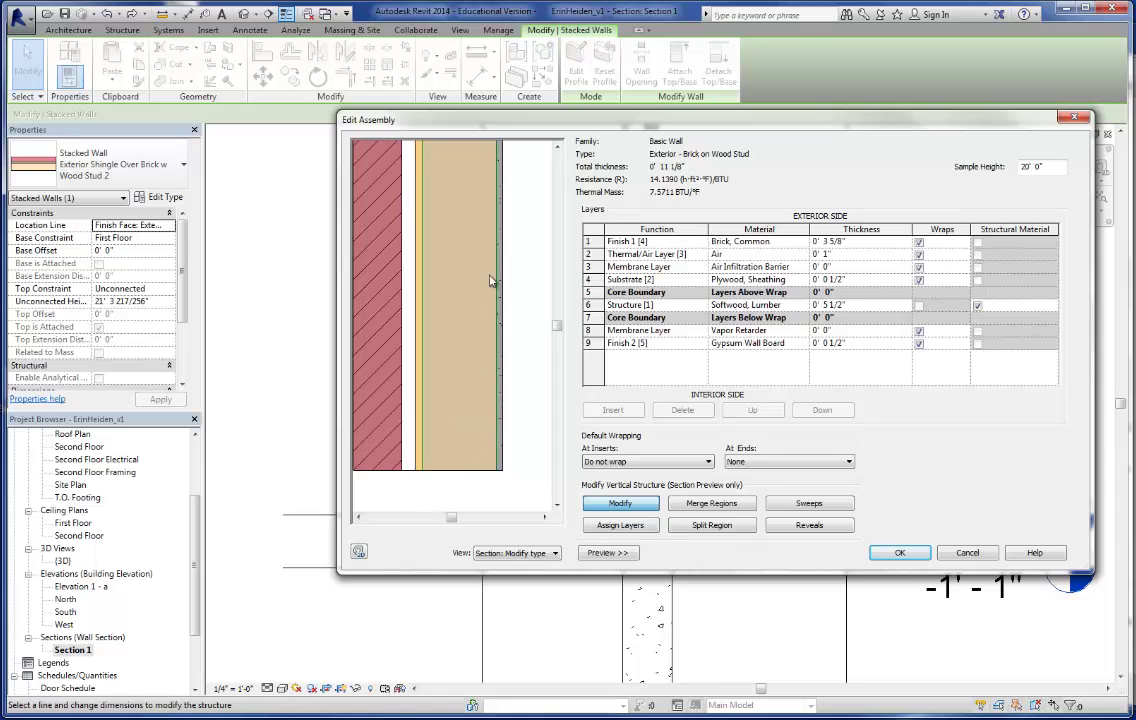
pyautogui.scroll(-2, 421, 343)
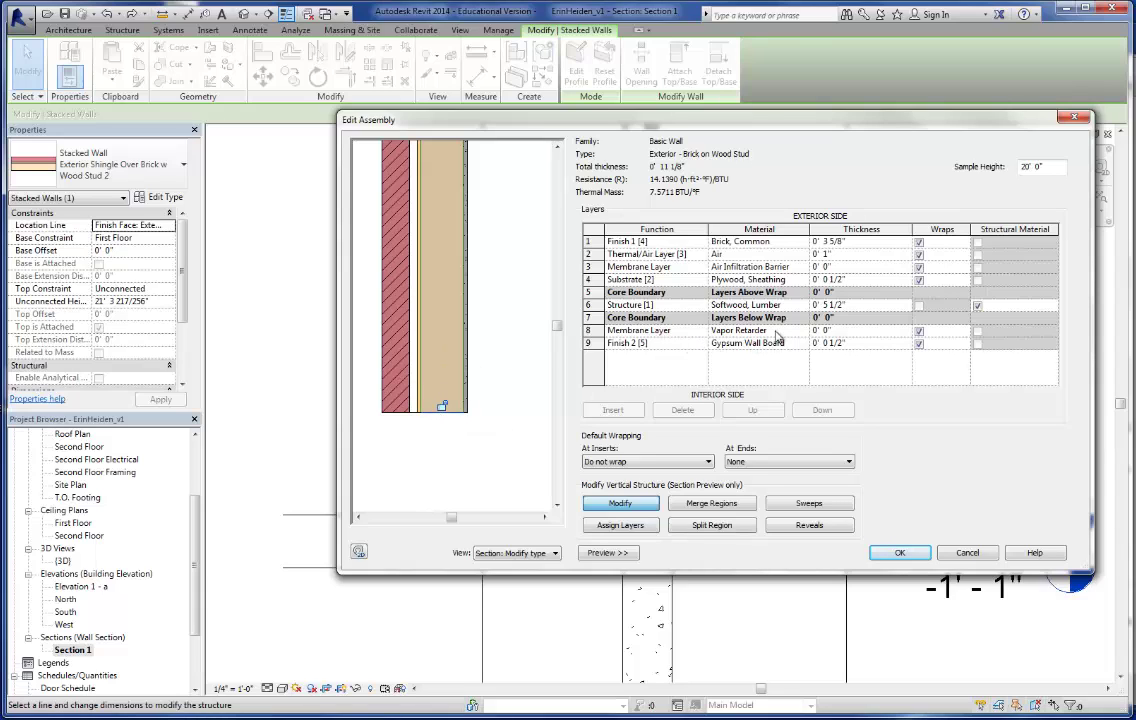
pyautogui.scroll(3, 416, 373)
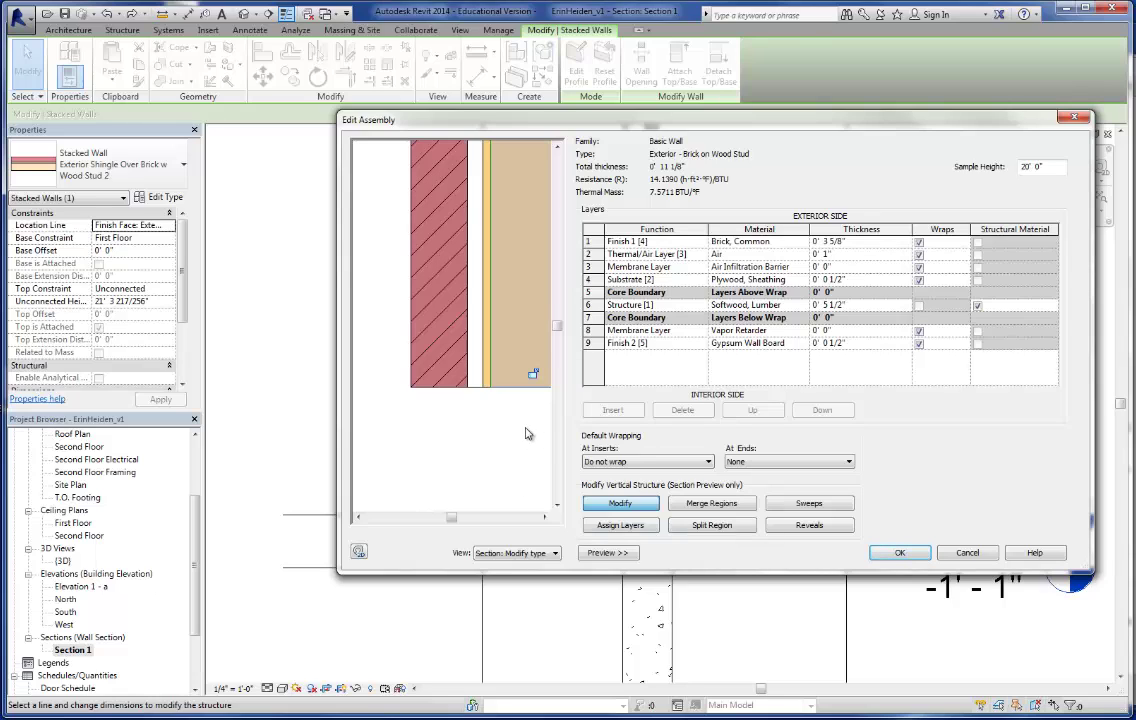
pyautogui.moveTo(452, 520); pyautogui.dragTo(468, 519)
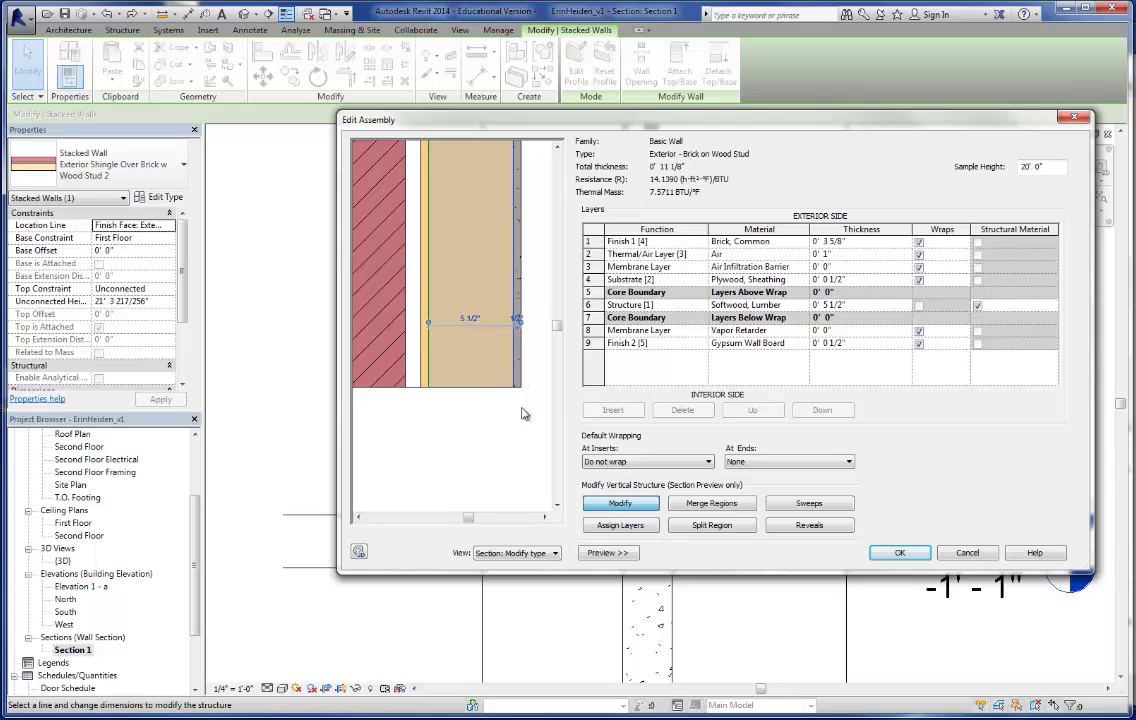
# Accept the edited assembly and apply the Exterior - Brick on Wood Stud type to the exterior wall
pyautogui.click(901, 552)
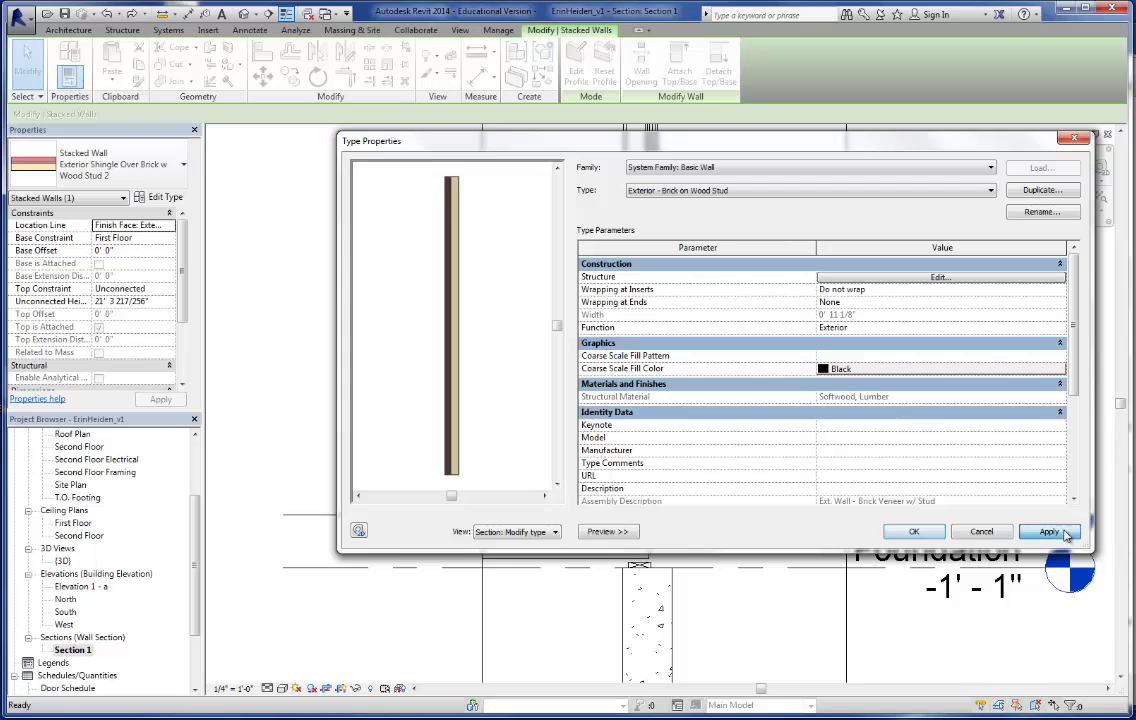
pyautogui.click(1050, 532)
pyautogui.click(915, 533)
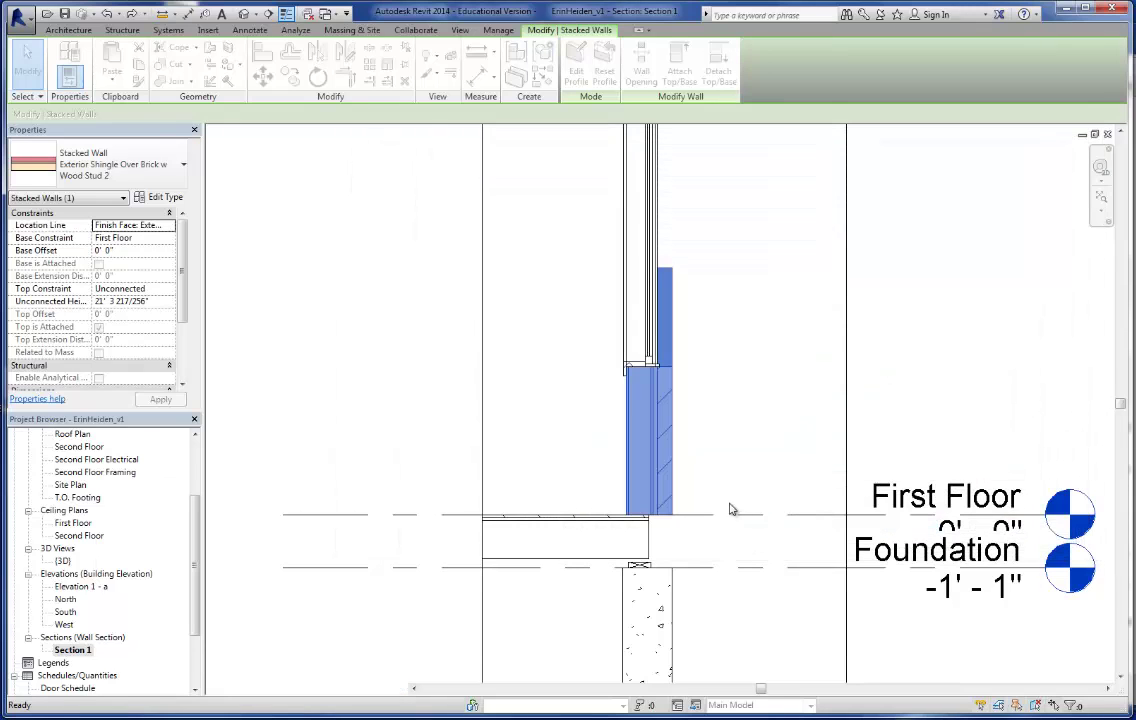
pyautogui.click(704, 543)
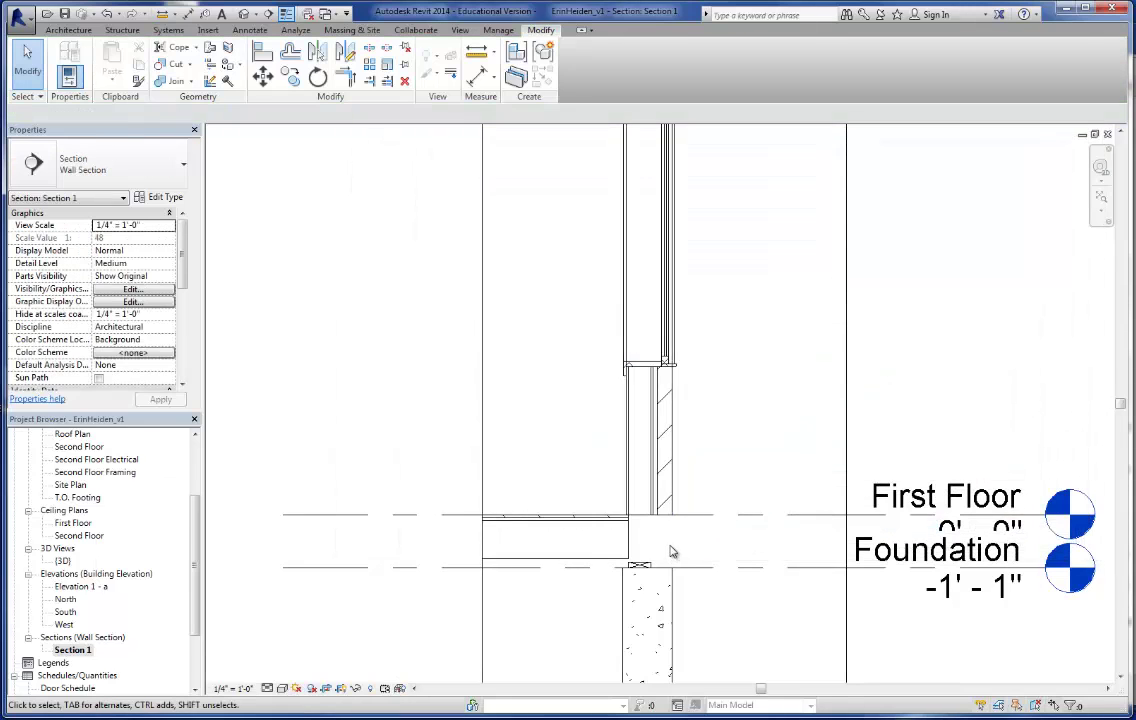
# Stretch the base of the brick exterior wall down to the Foundation level so it meets the concrete wall
pyautogui.scroll(2, 672, 550)
pyautogui.scroll(1, 635, 505)
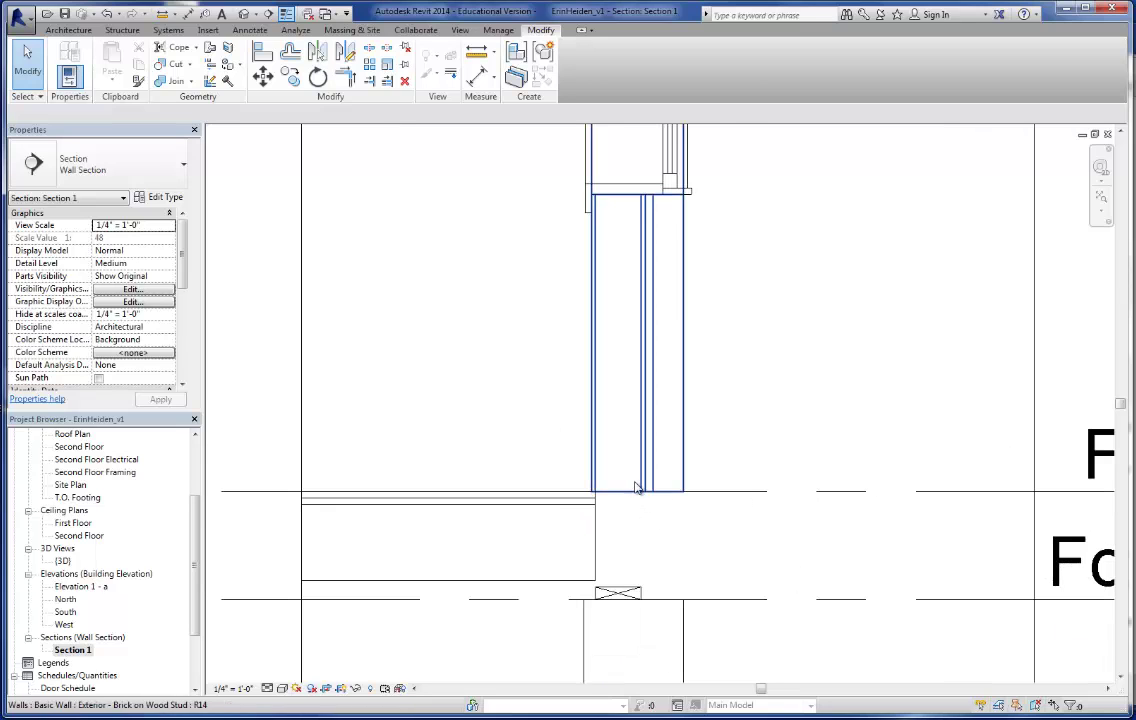
pyautogui.click(636, 497)
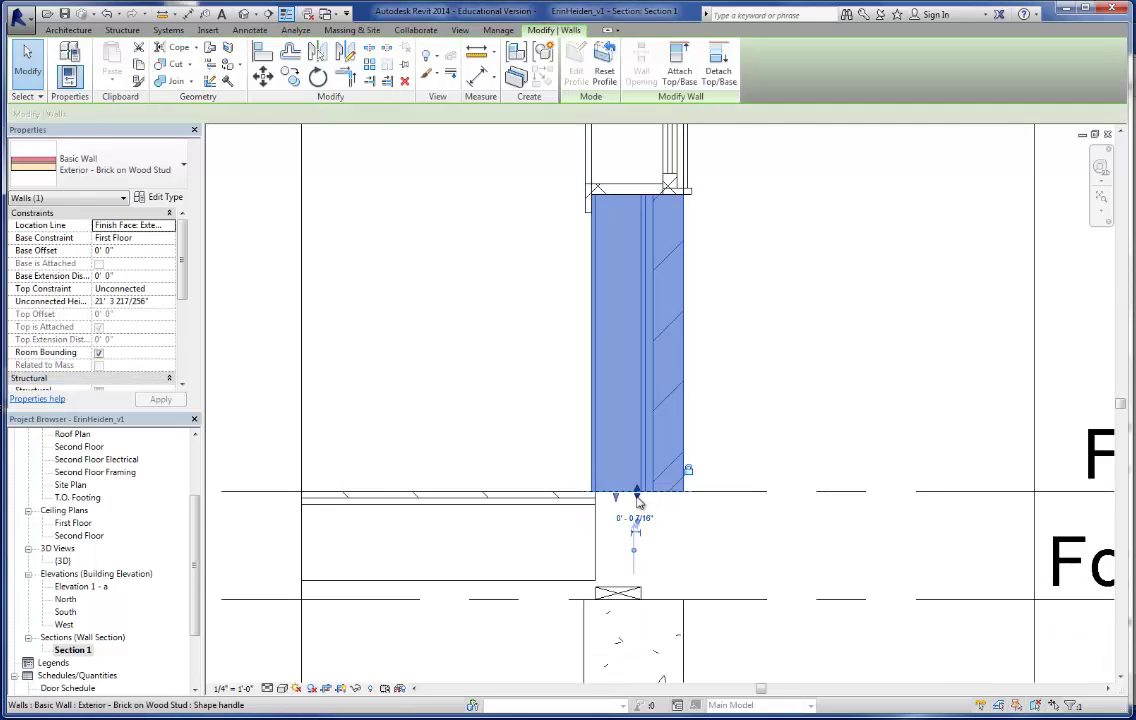
pyautogui.moveTo(637, 499); pyautogui.dragTo(632, 606)
pyautogui.press('Escape')
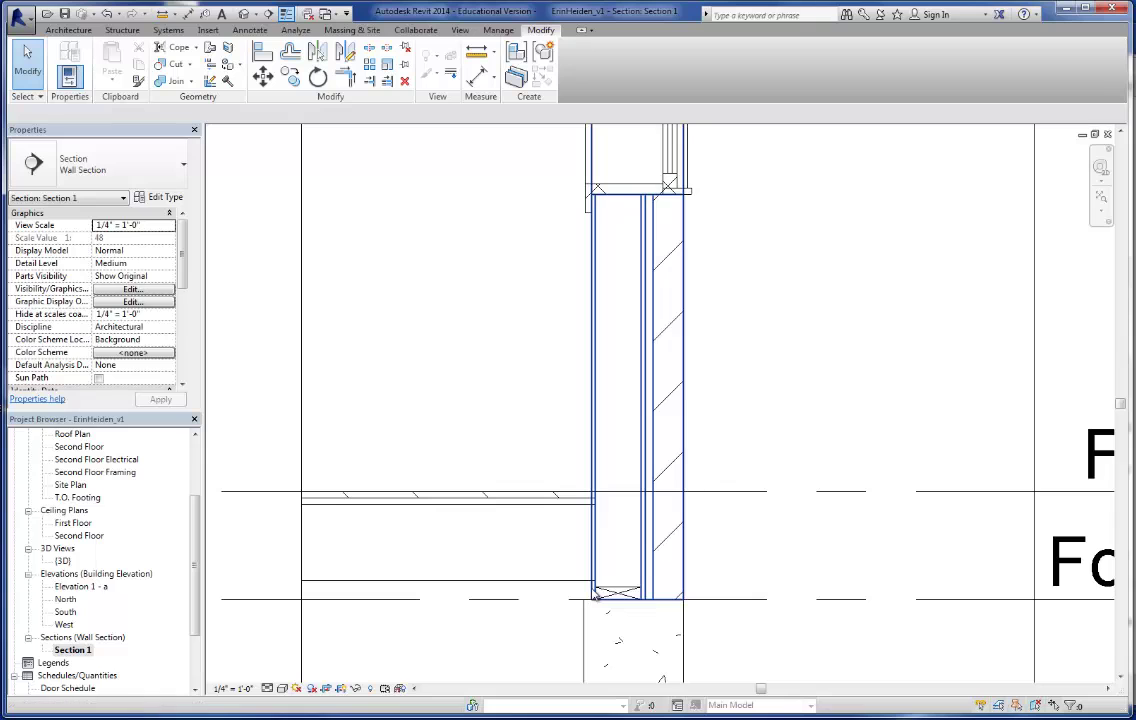
# Raise the unlocked stud and gypsum layers' base on the exterior brick wall to just above the First Floor level
pyautogui.scroll(3, 596, 594)
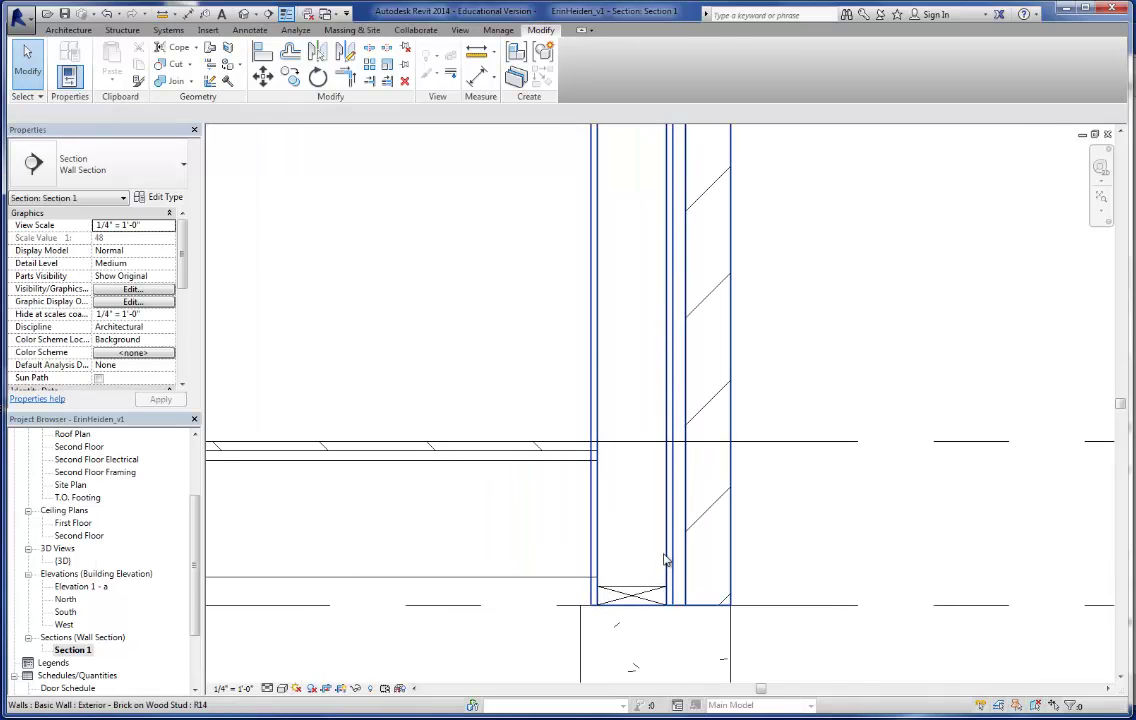
pyautogui.click(665, 558)
pyautogui.moveTo(629, 619); pyautogui.dragTo(631, 439)
pyautogui.click(783, 519)
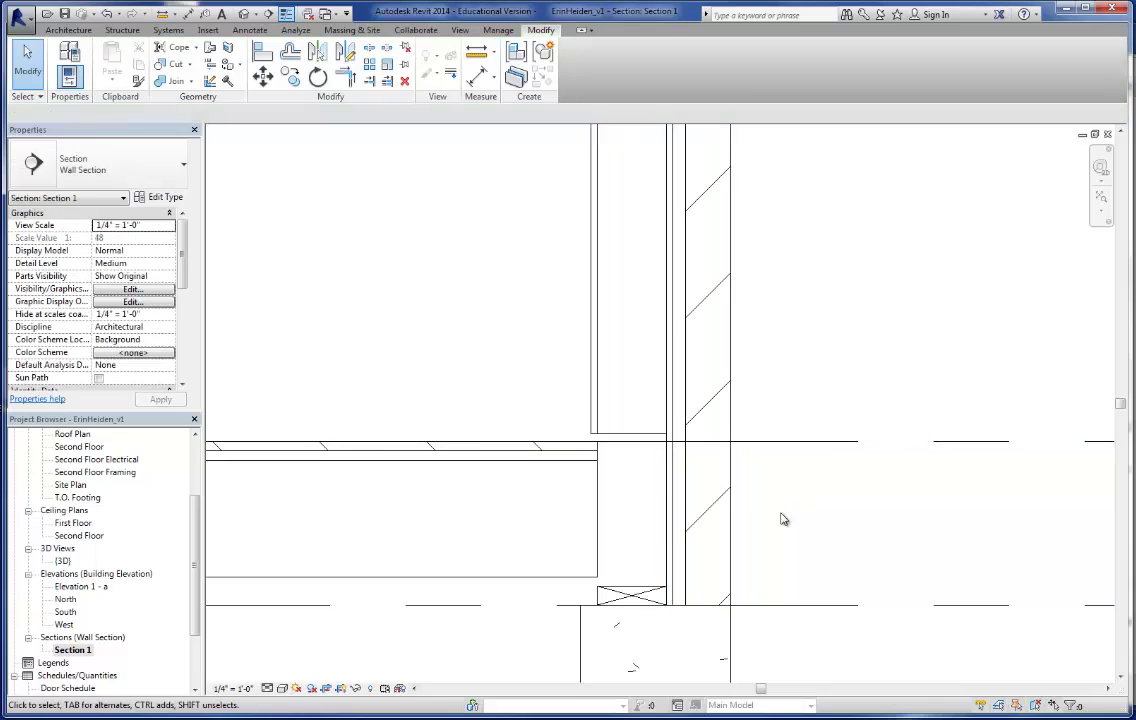
# Open the Wood Joist 10" - Wood Finish floor's boundary sketch for editing in the First Floor plan
pyautogui.click(601, 517)
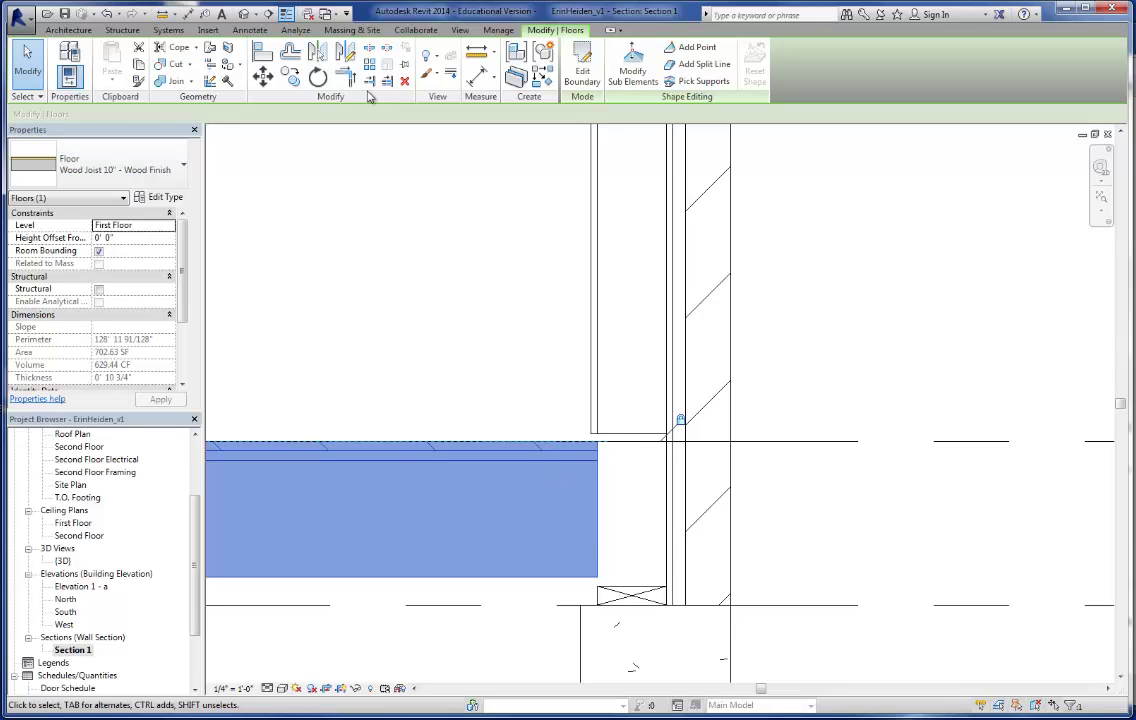
pyautogui.click(582, 68)
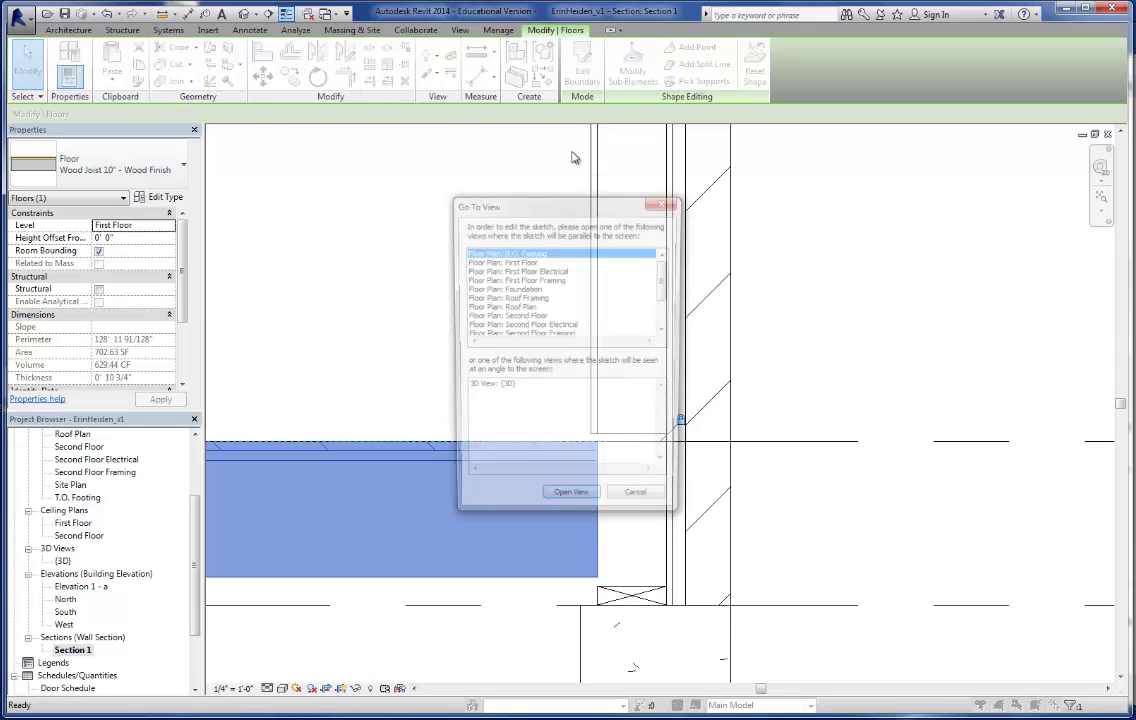
pyautogui.doubleClick(510, 261)
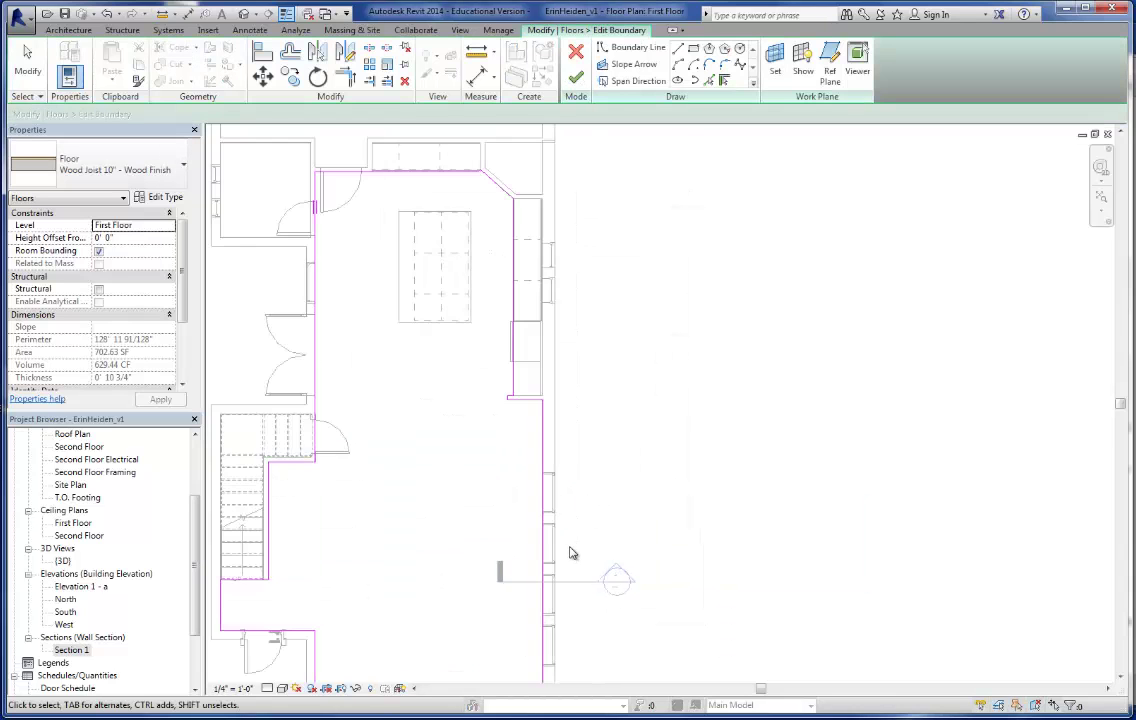
# Align the floor's boundary line along the brick exterior wall with the wall's outer core face, using the Faces of core preference
pyautogui.scroll(2, 570, 553)
pyautogui.scroll(3, 464, 365)
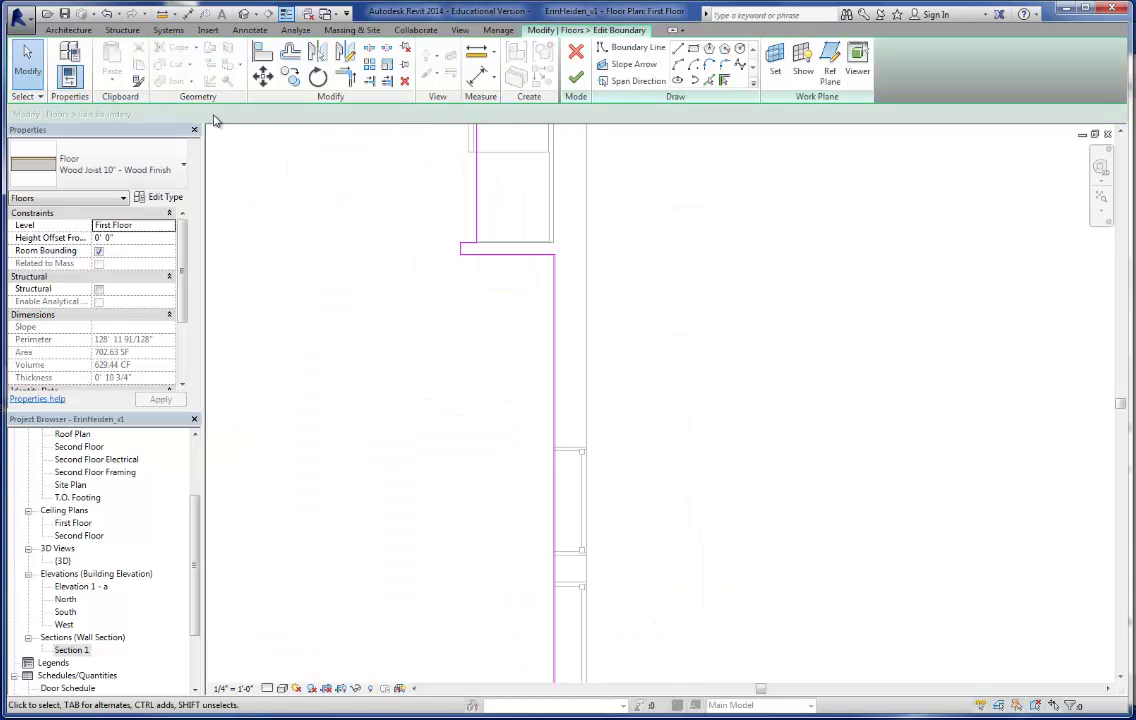
pyautogui.click(261, 55)
pyautogui.click(311, 114)
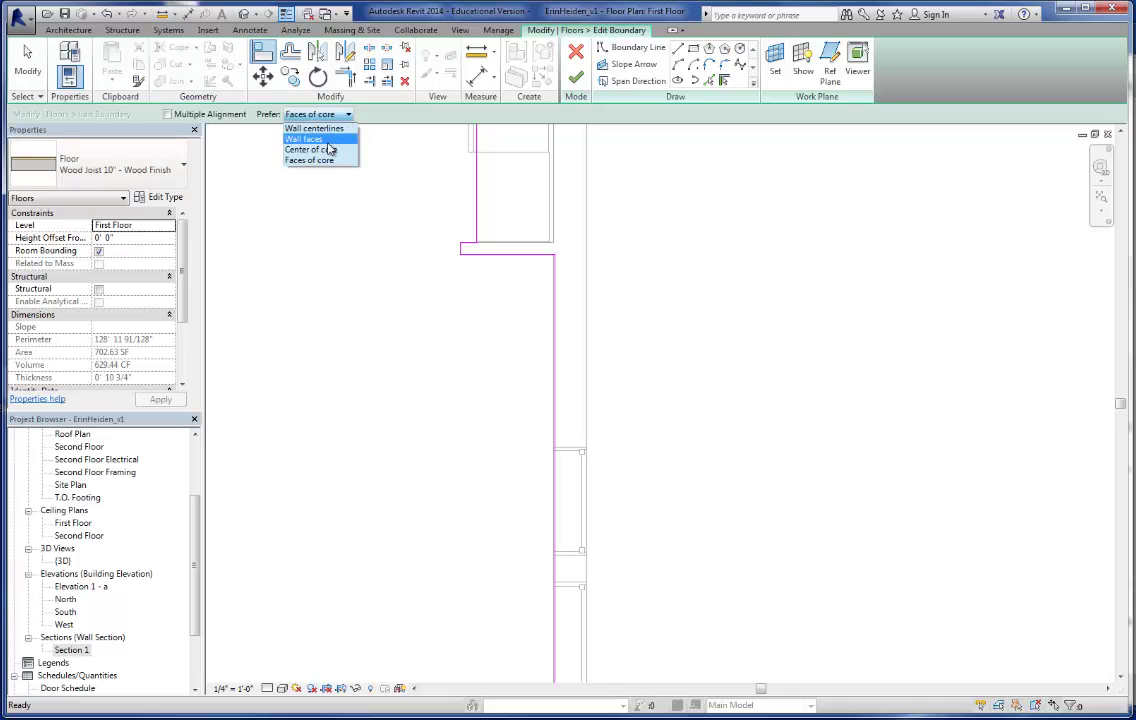
pyautogui.click(310, 159)
pyautogui.scroll(3, 579, 400)
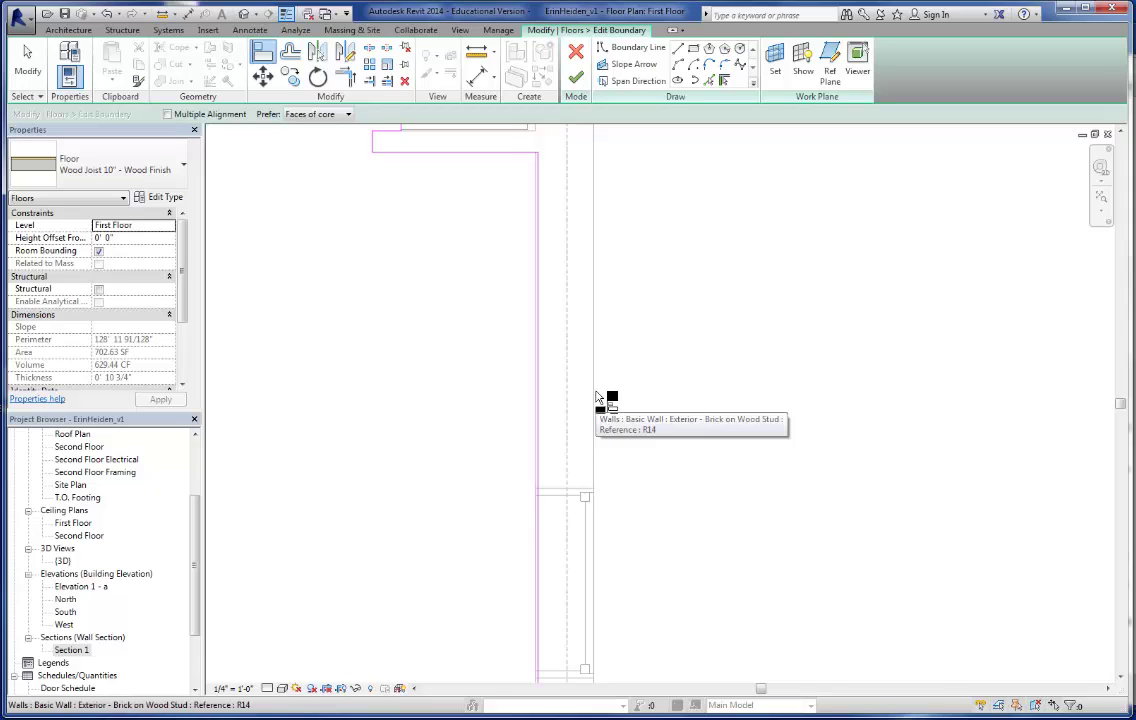
pyautogui.press('a')
pyautogui.press('l')
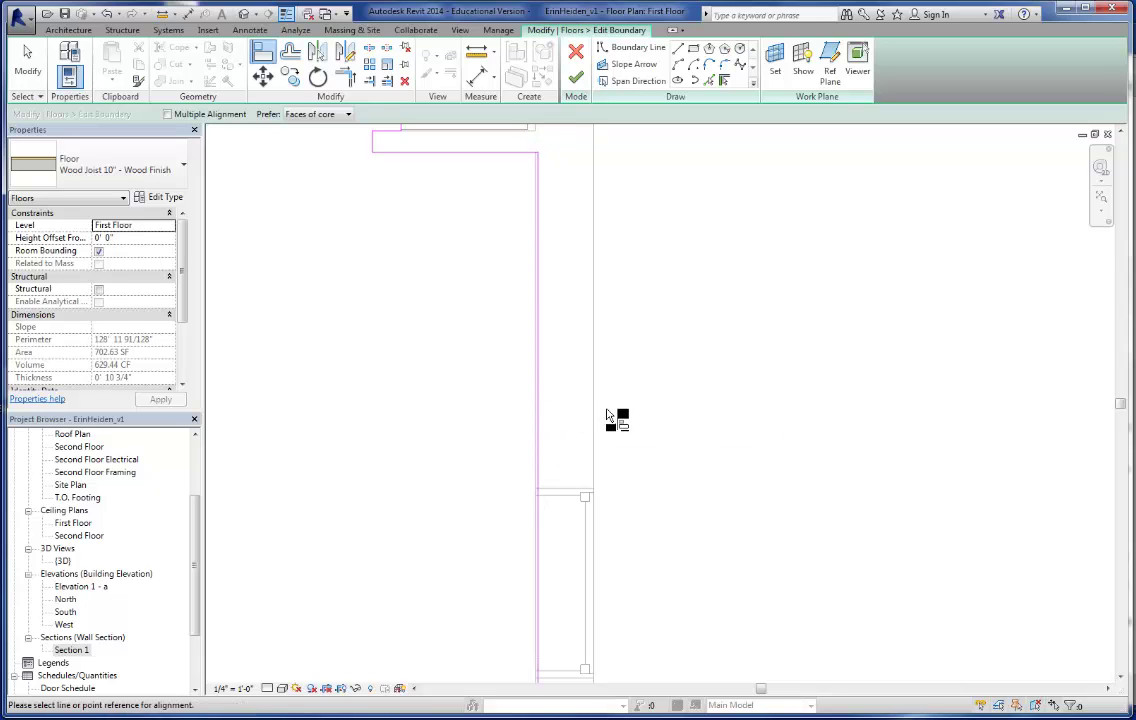
pyautogui.click(593, 418)
pyautogui.click(538, 422)
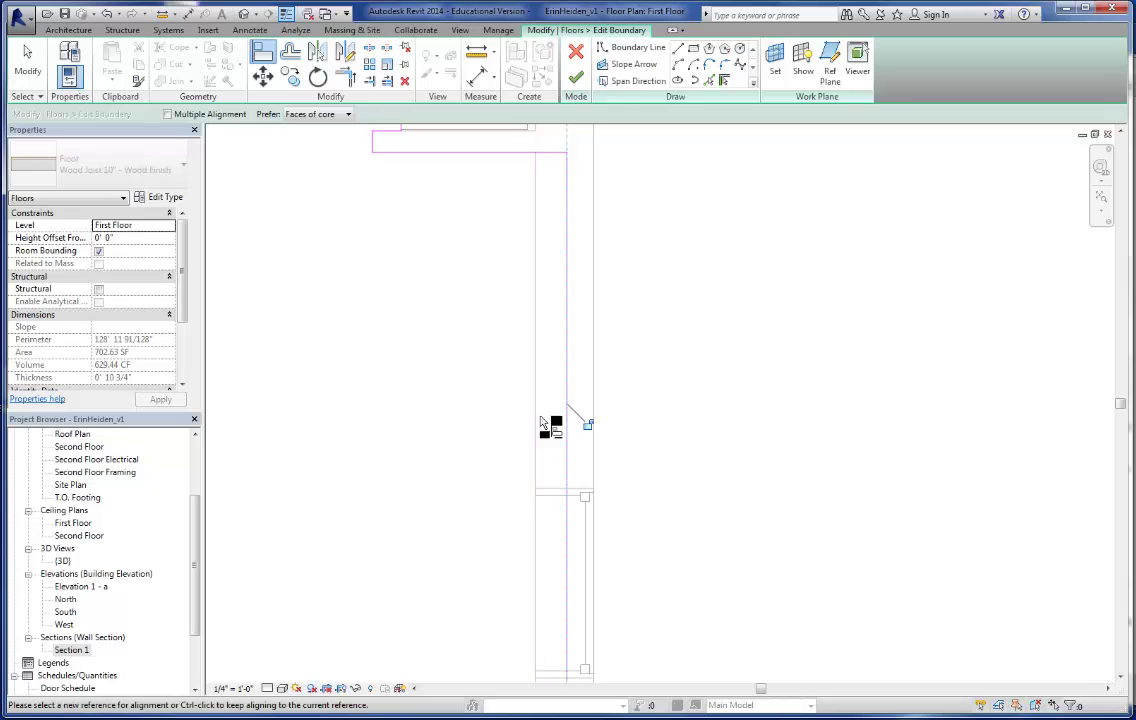
# Lock the aligned floor boundary line to the wall core and finish the boundary sketch
pyautogui.scroll(-3, 548, 388)
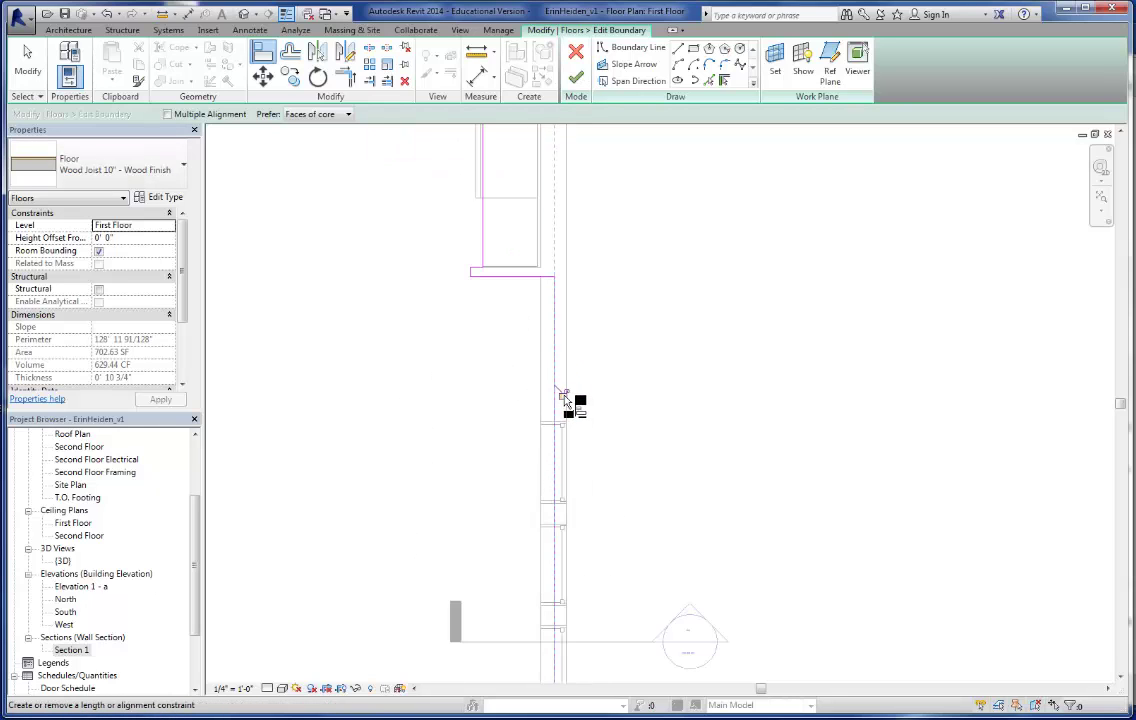
pyautogui.click(564, 396)
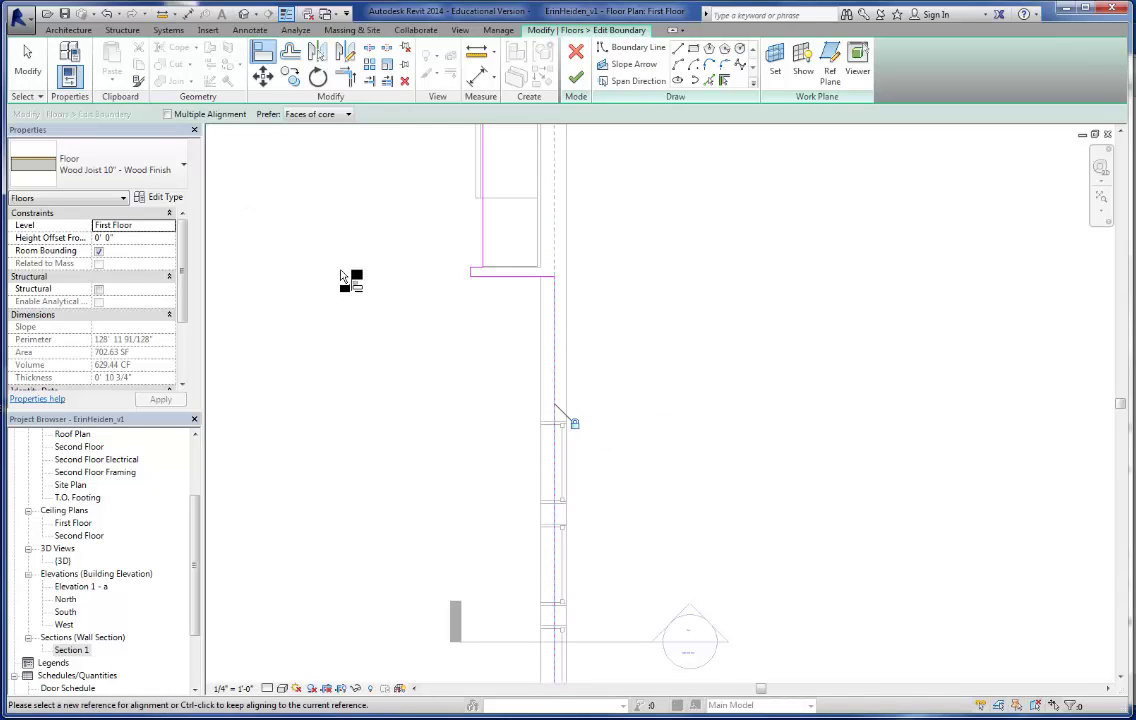
pyautogui.scroll(-2, 340, 268)
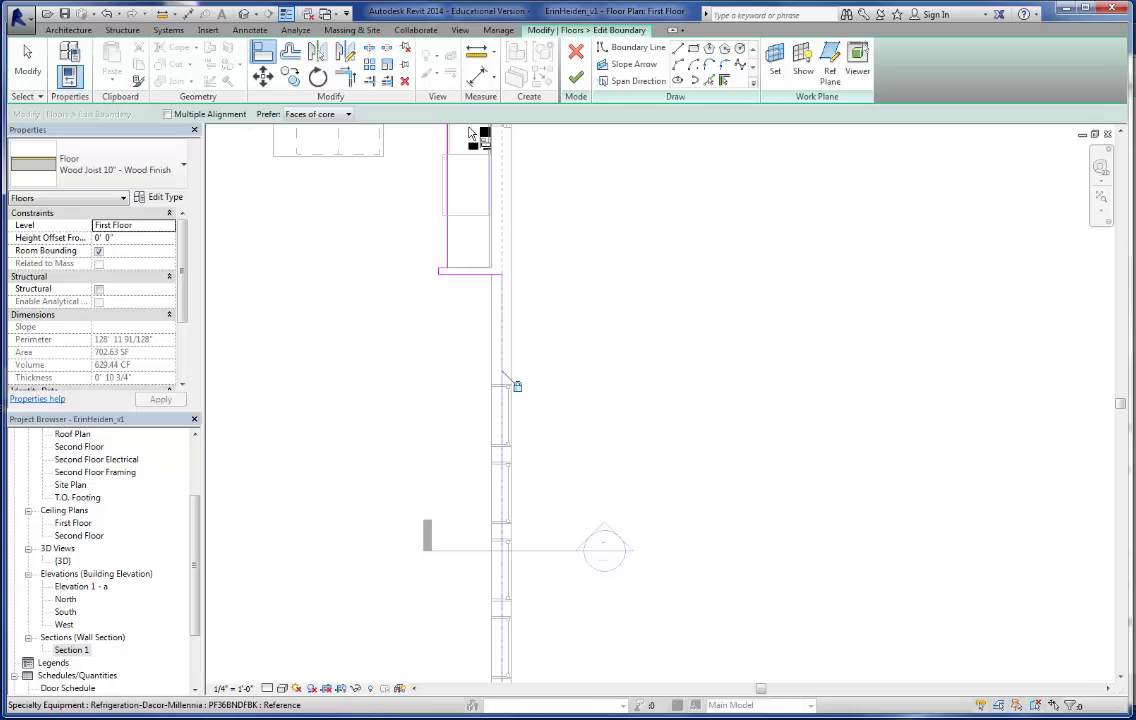
pyautogui.click(577, 80)
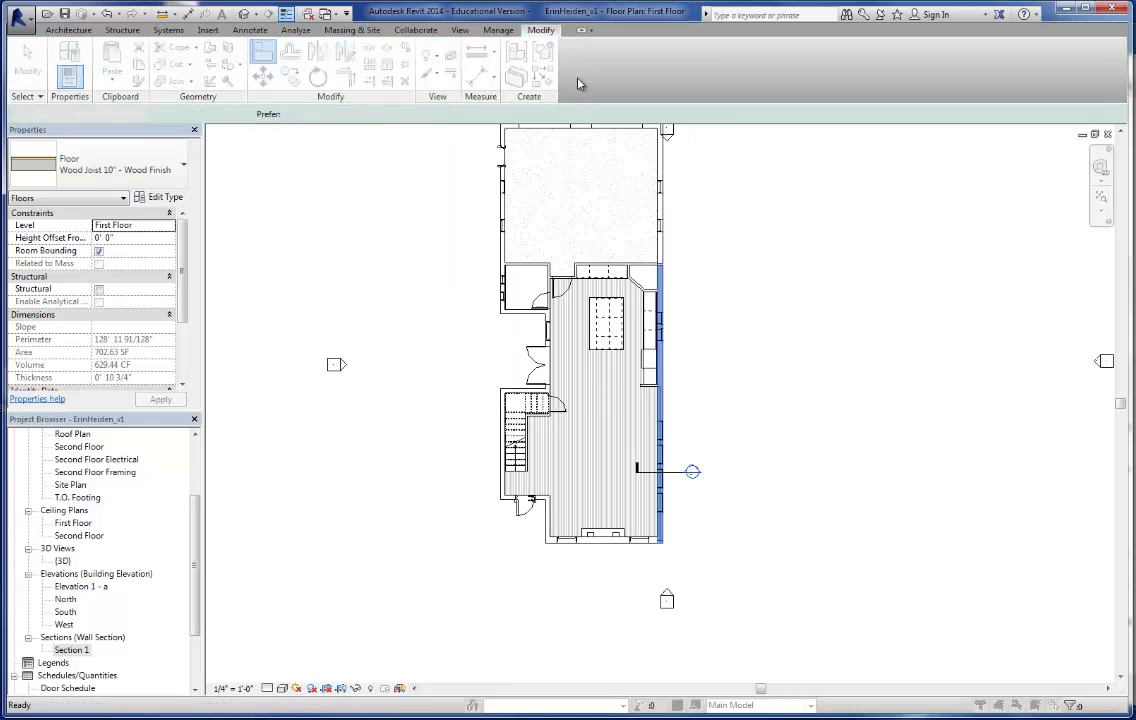
pyautogui.click(676, 389)
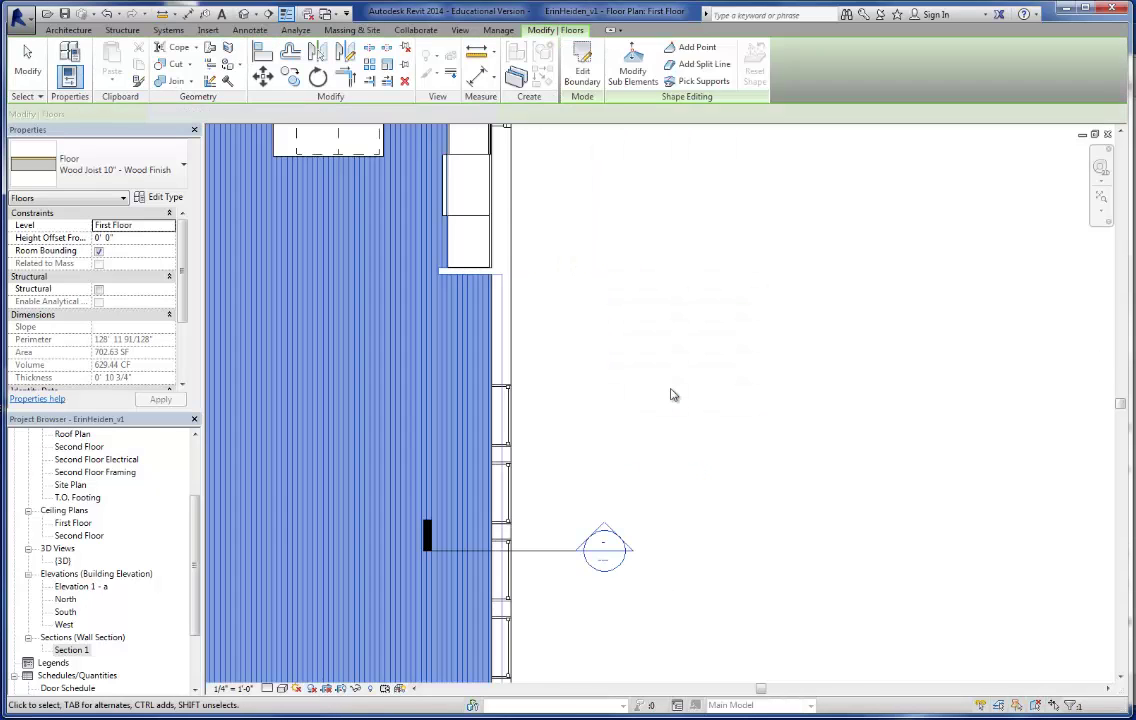
# In Section 1, align the exterior wall's stud base with the underside of the floor's wood finish and its gypsum base with the floor surface
pyautogui.scroll(-2, 593, 380)
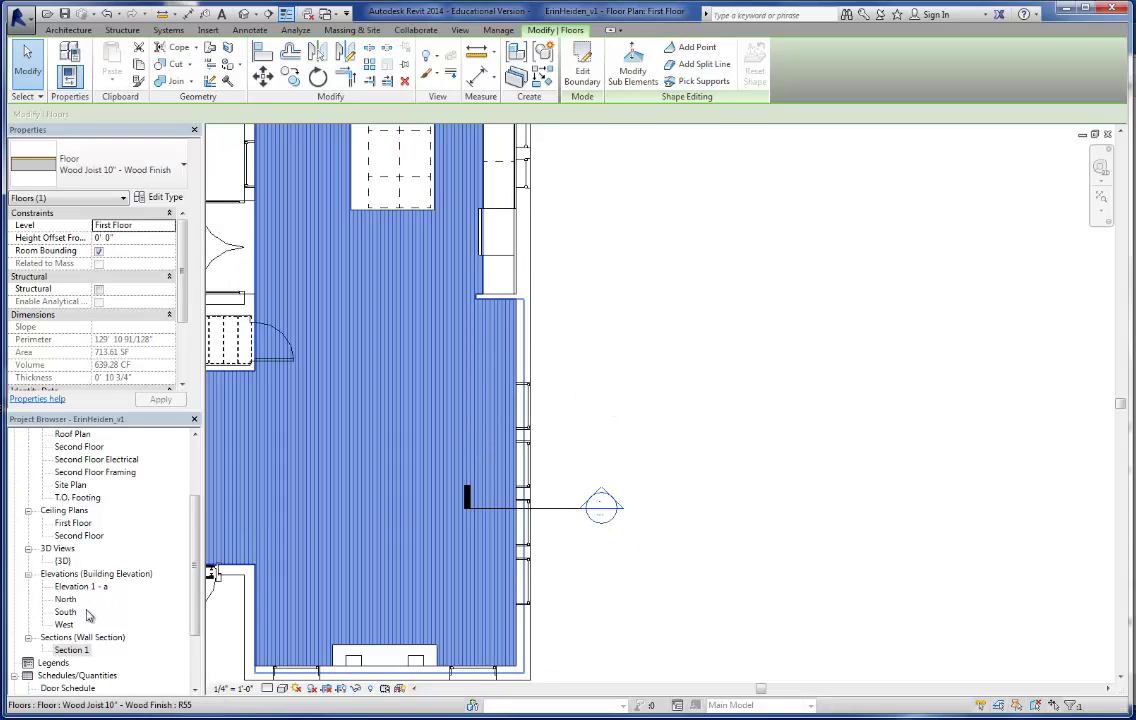
pyautogui.doubleClick(72, 650)
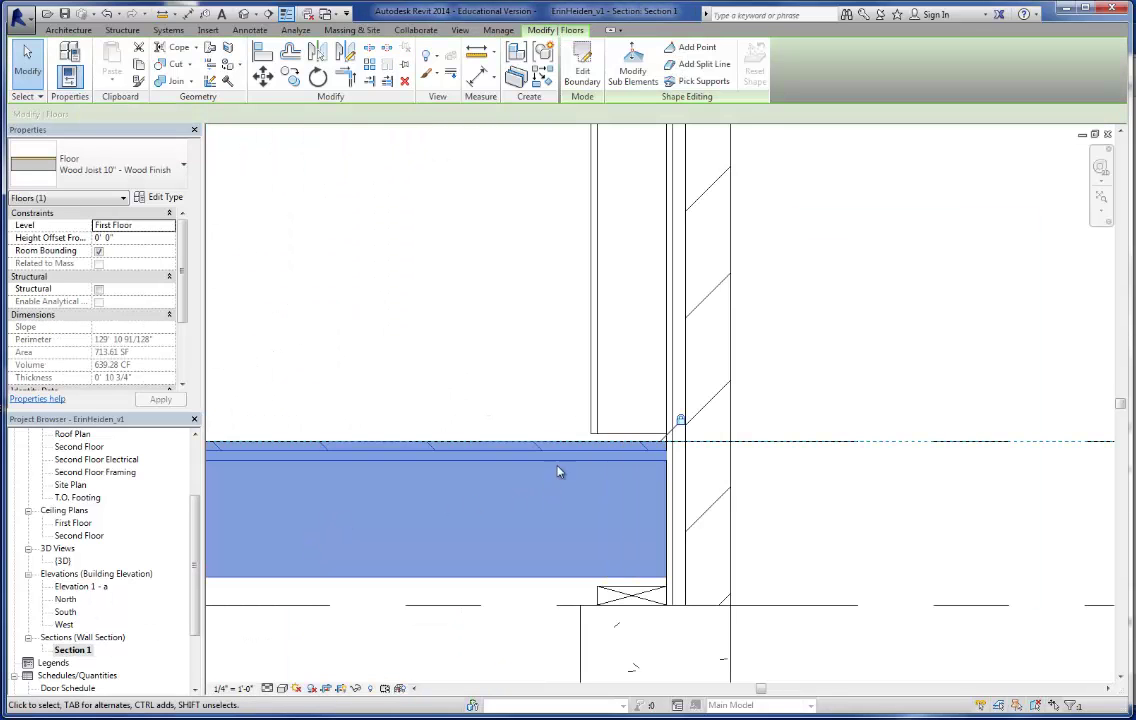
pyautogui.click(541, 406)
pyautogui.click(617, 440)
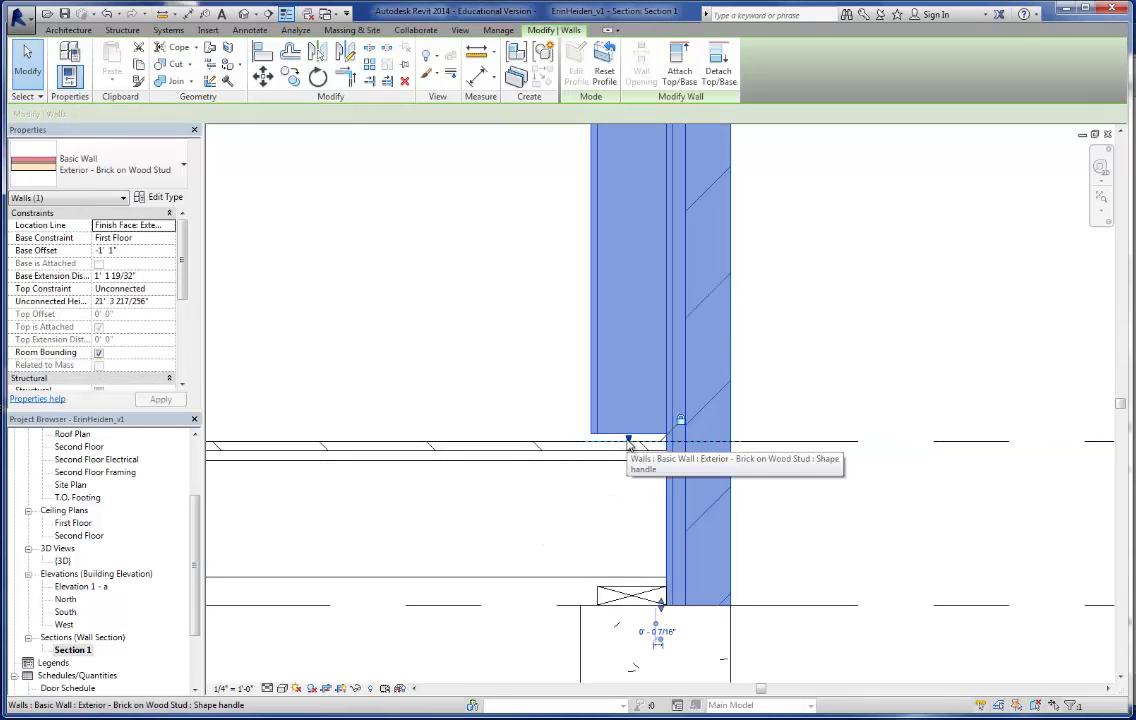
pyautogui.click(262, 52)
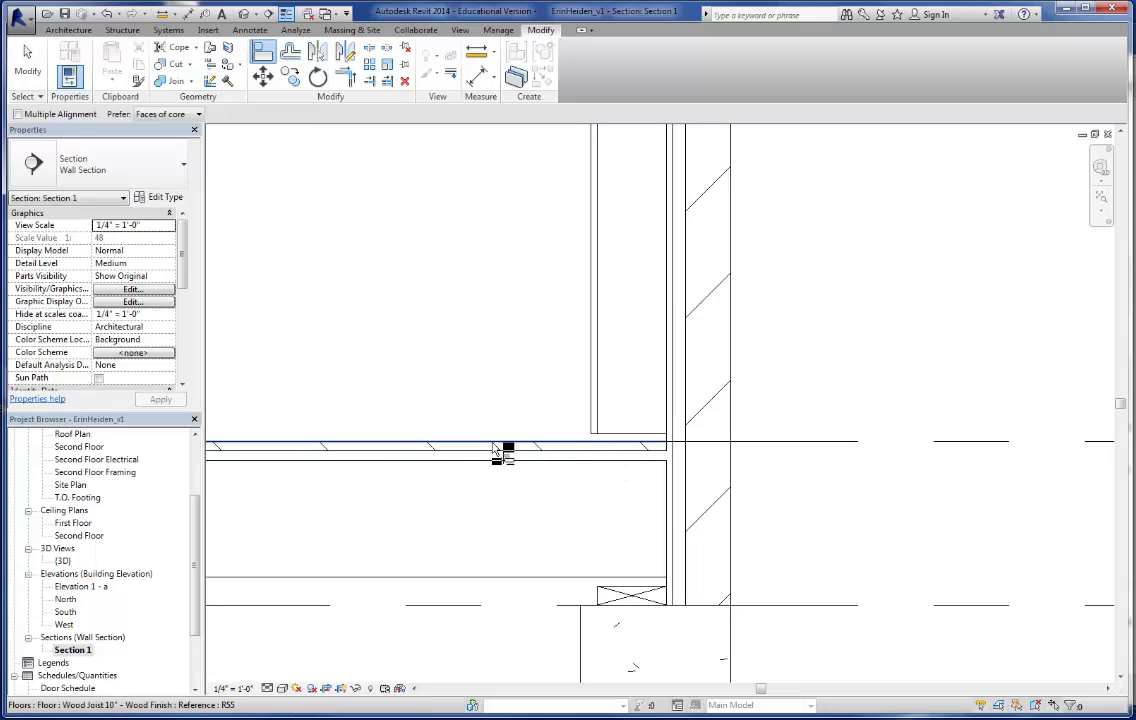
pyautogui.click(628, 456)
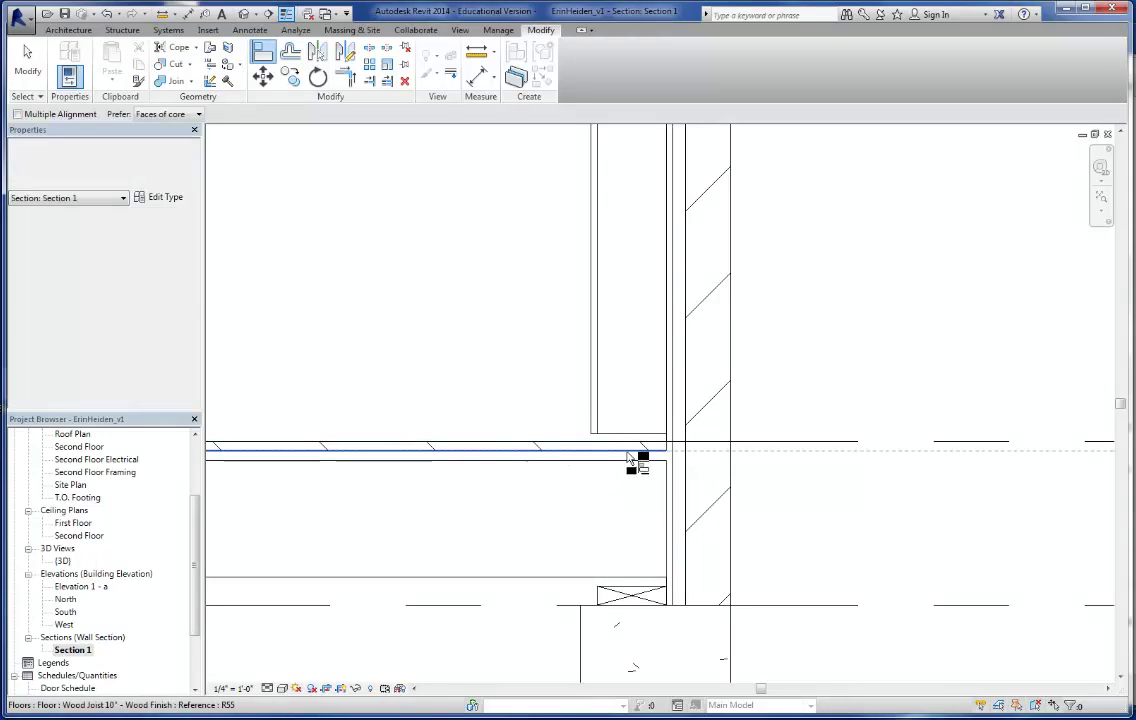
pyautogui.press('Escape')
pyautogui.press('Escape')
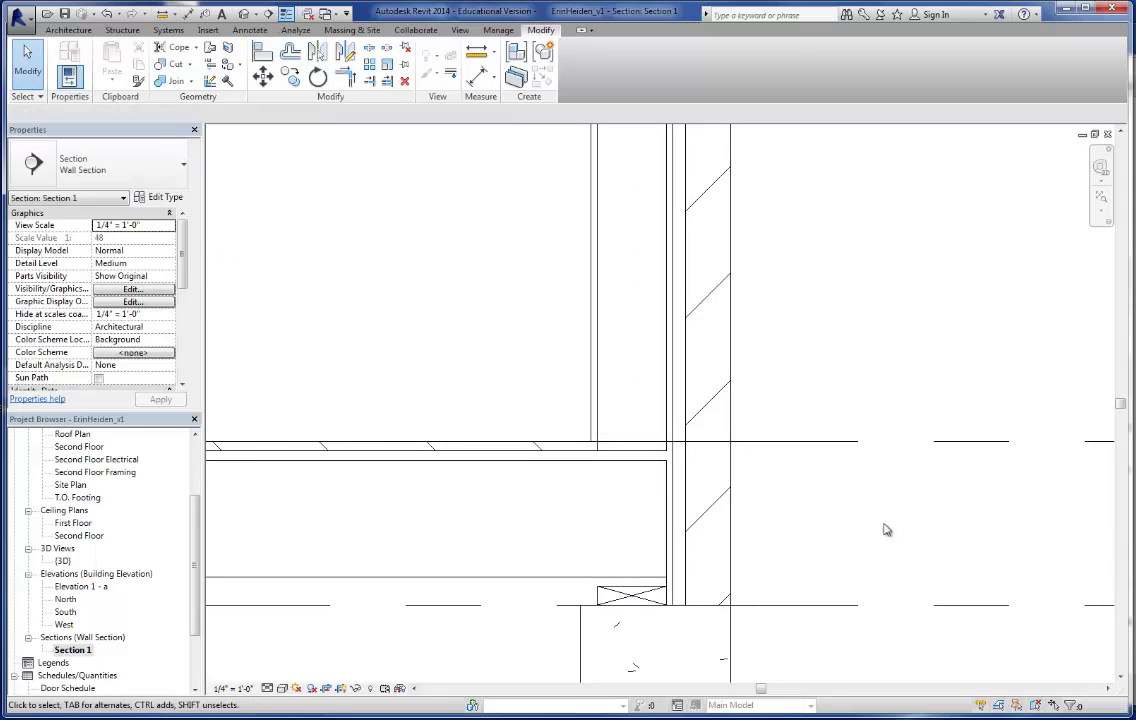
# Align the top of the 2 x 6 sill plate with the underside of the floor joists
pyautogui.scroll(-3, 525, 337)
pyautogui.scroll(5, 586, 491)
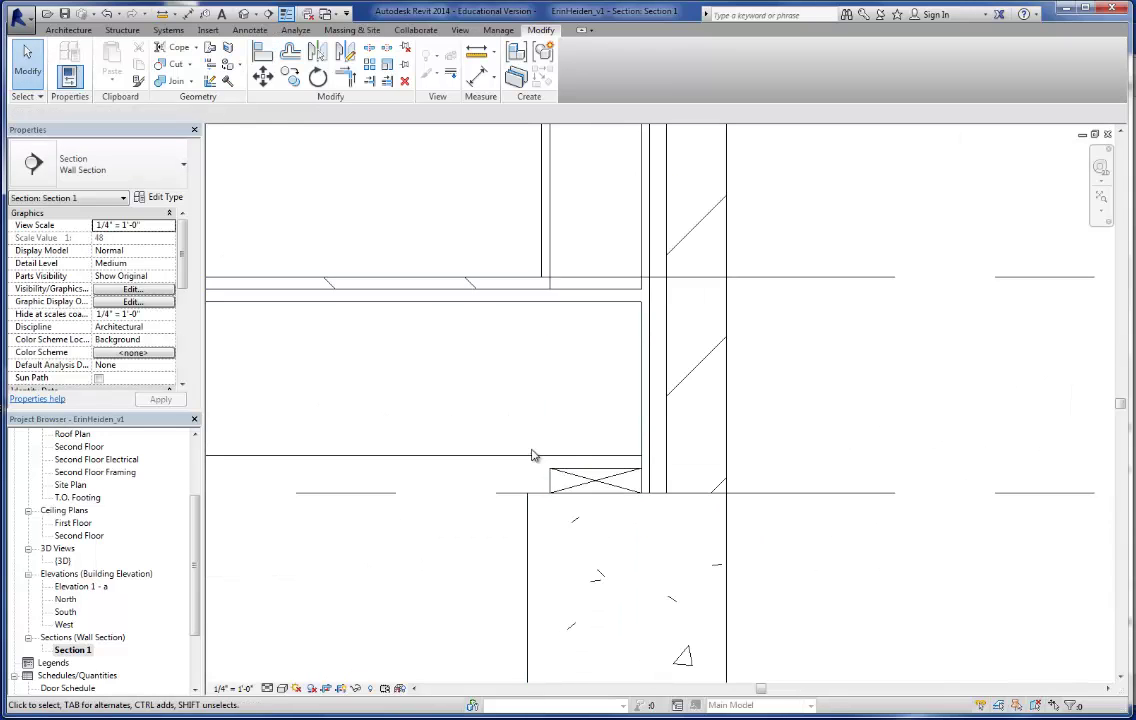
pyautogui.click(595, 460)
pyautogui.click(527, 470)
pyautogui.click(585, 477)
pyautogui.click(260, 53)
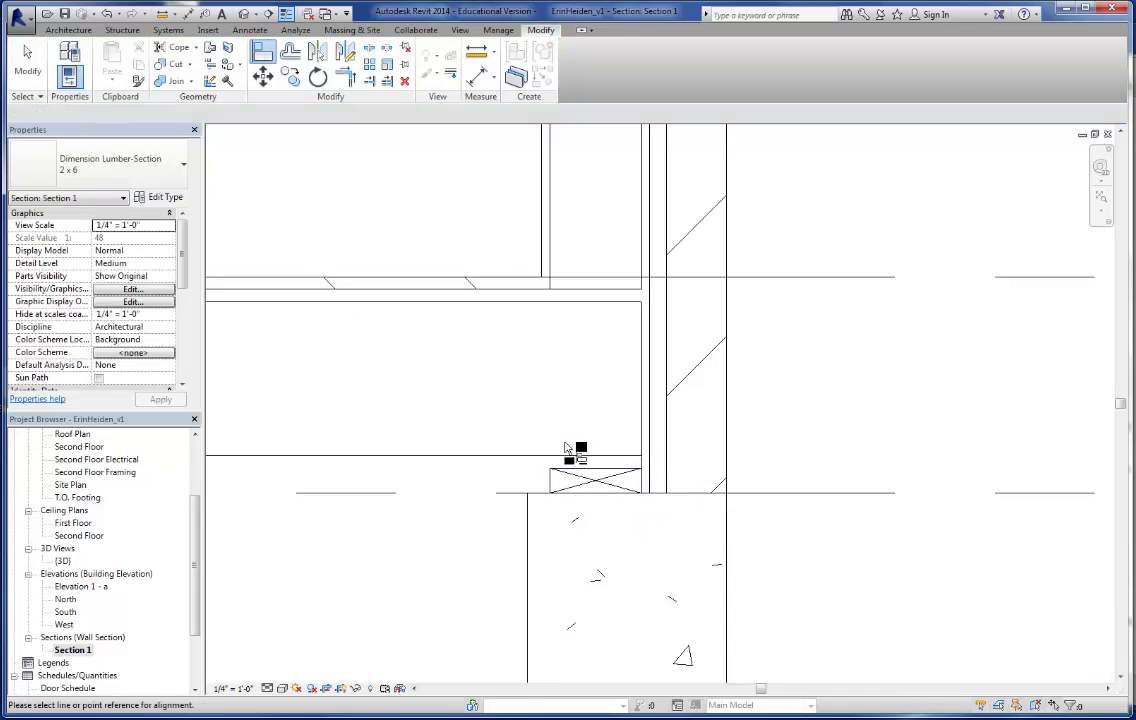
pyautogui.click(579, 456)
pyautogui.click(588, 469)
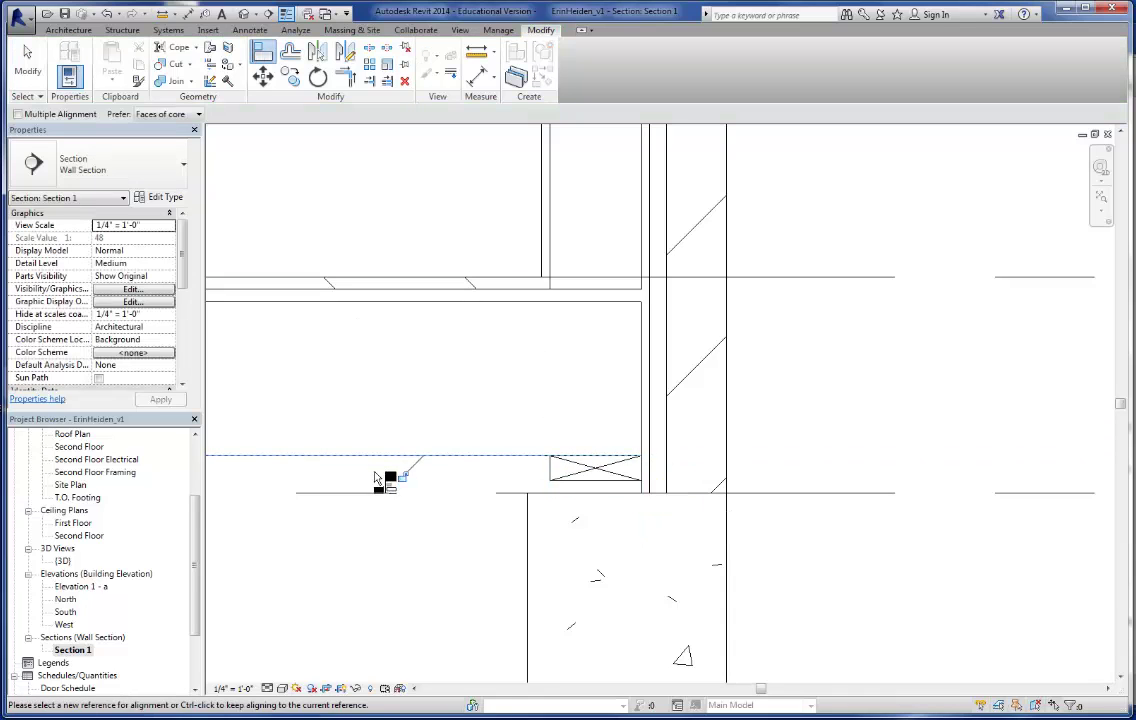
pyautogui.click(503, 494)
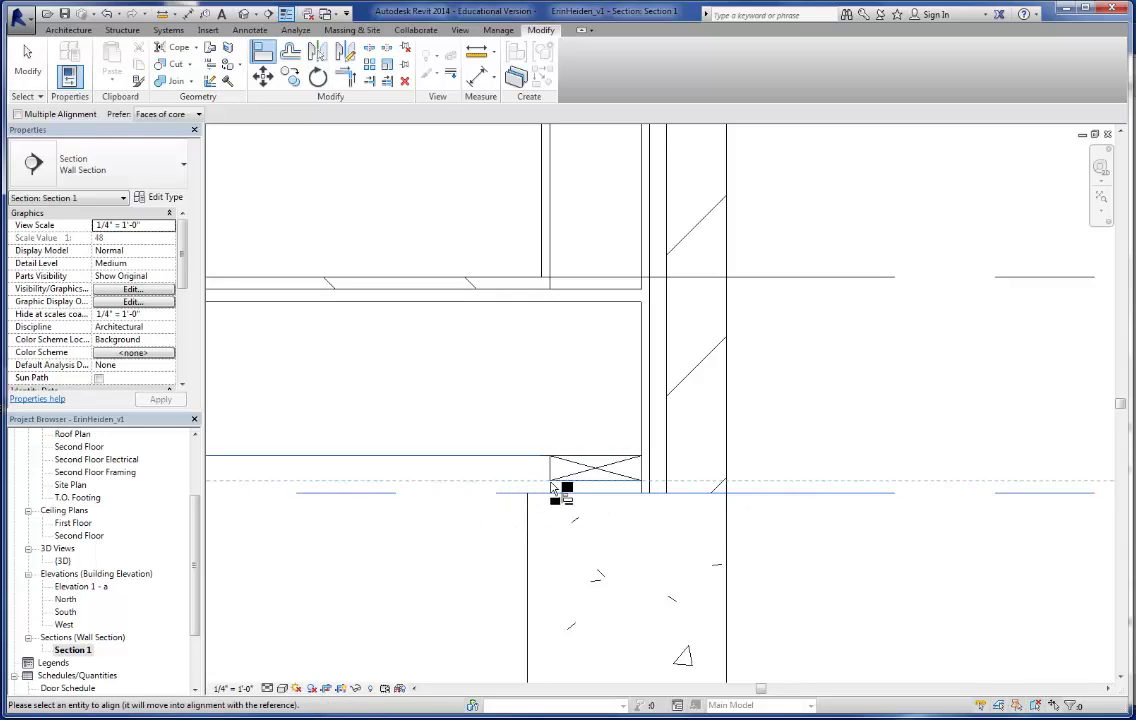
pyautogui.click(516, 494)
pyautogui.click(510, 497)
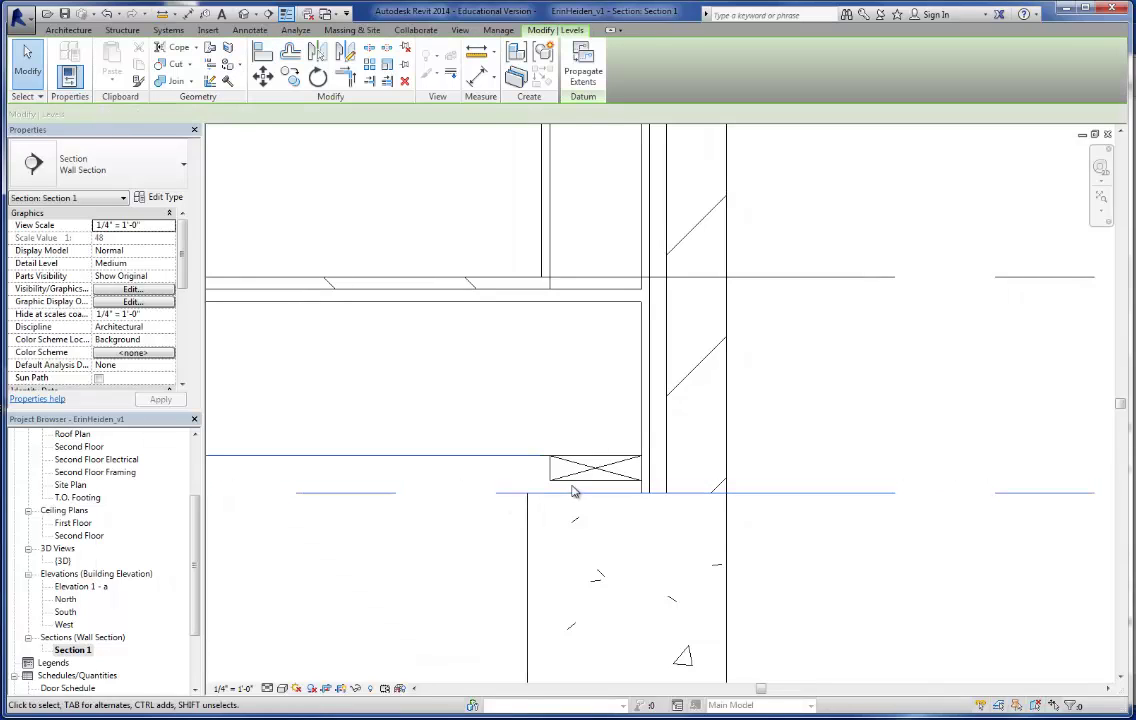
pyautogui.press('Escape')
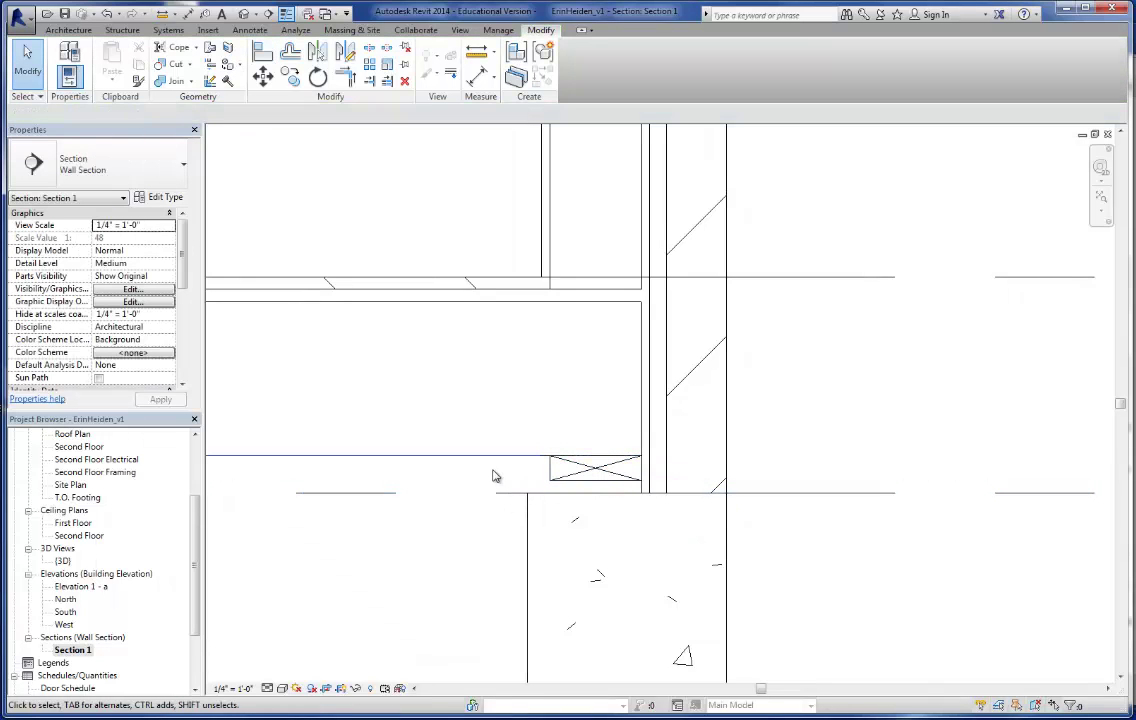
# Move the Foundation level up to the underside of the sill plate
pyautogui.scroll(-1, 560, 504)
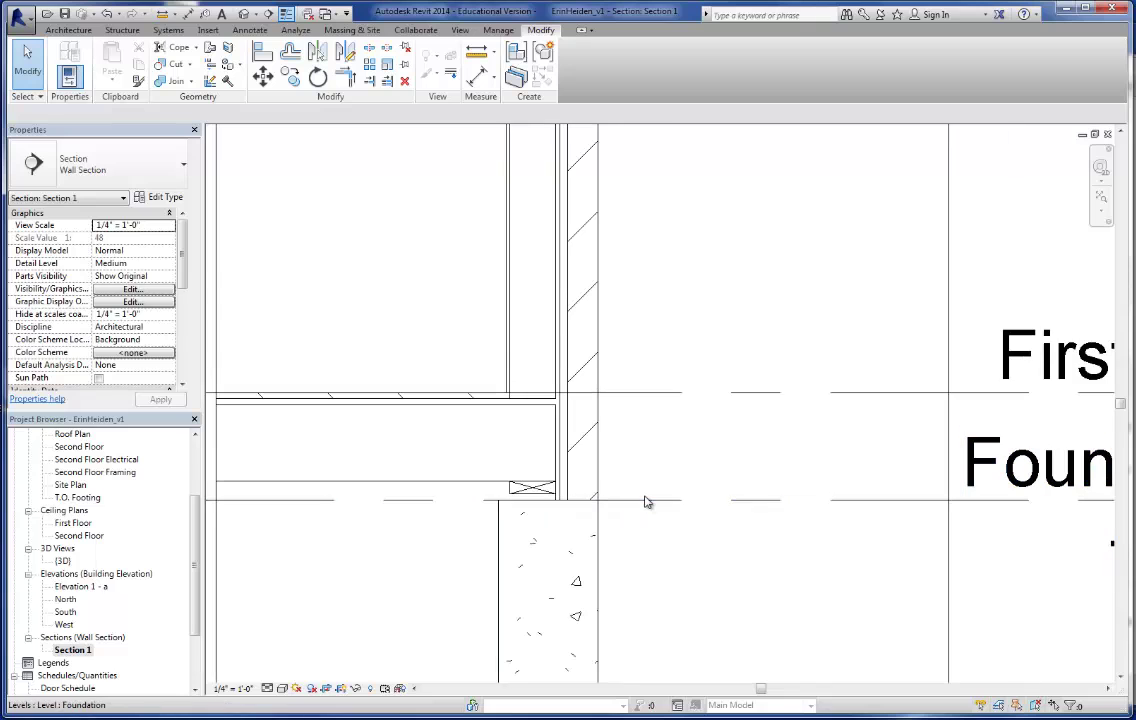
pyautogui.click(600, 500)
pyautogui.scroll(2, 598, 510)
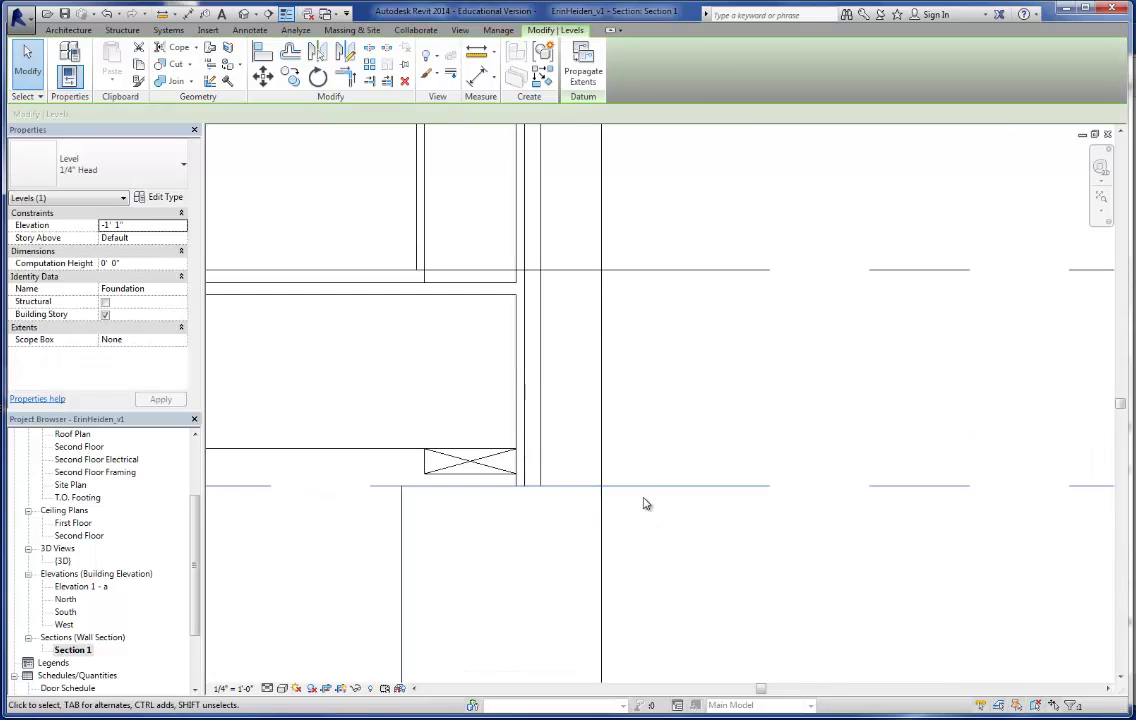
pyautogui.moveTo(651, 481); pyautogui.dragTo(652, 474)
pyautogui.click(659, 518)
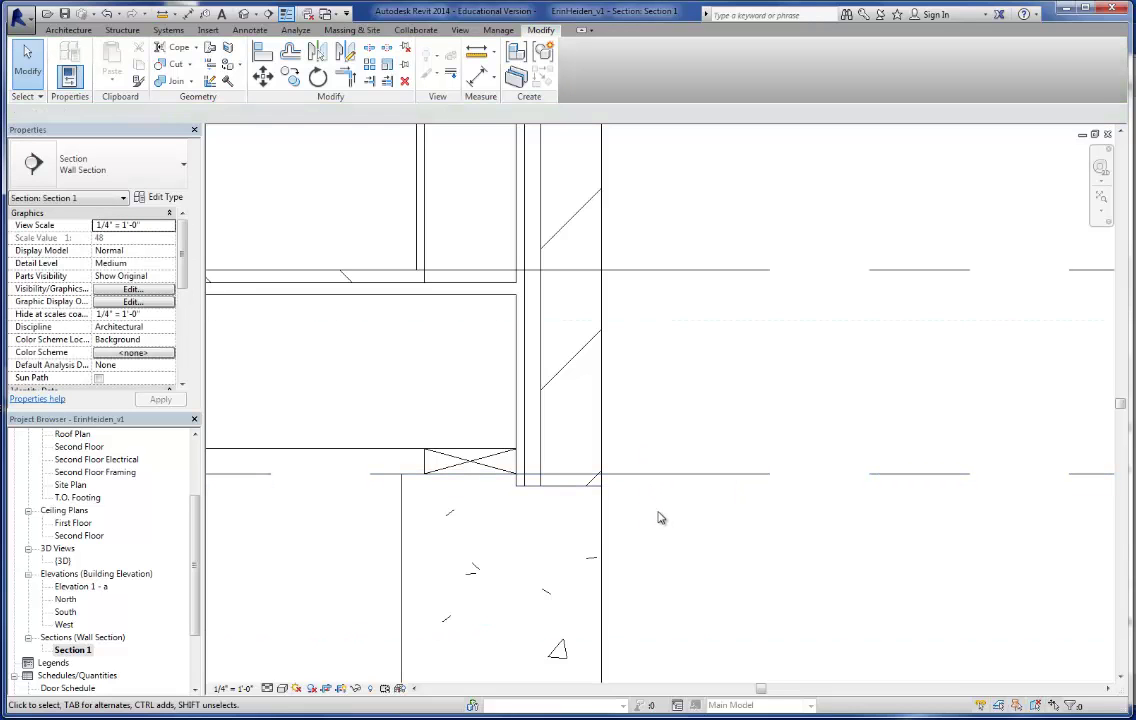
# Raise the brick exterior wall's base to just above the Foundation level, removing the unsatisfied constraints
pyautogui.click(549, 402)
pyautogui.press('Escape')
pyautogui.click(600, 407)
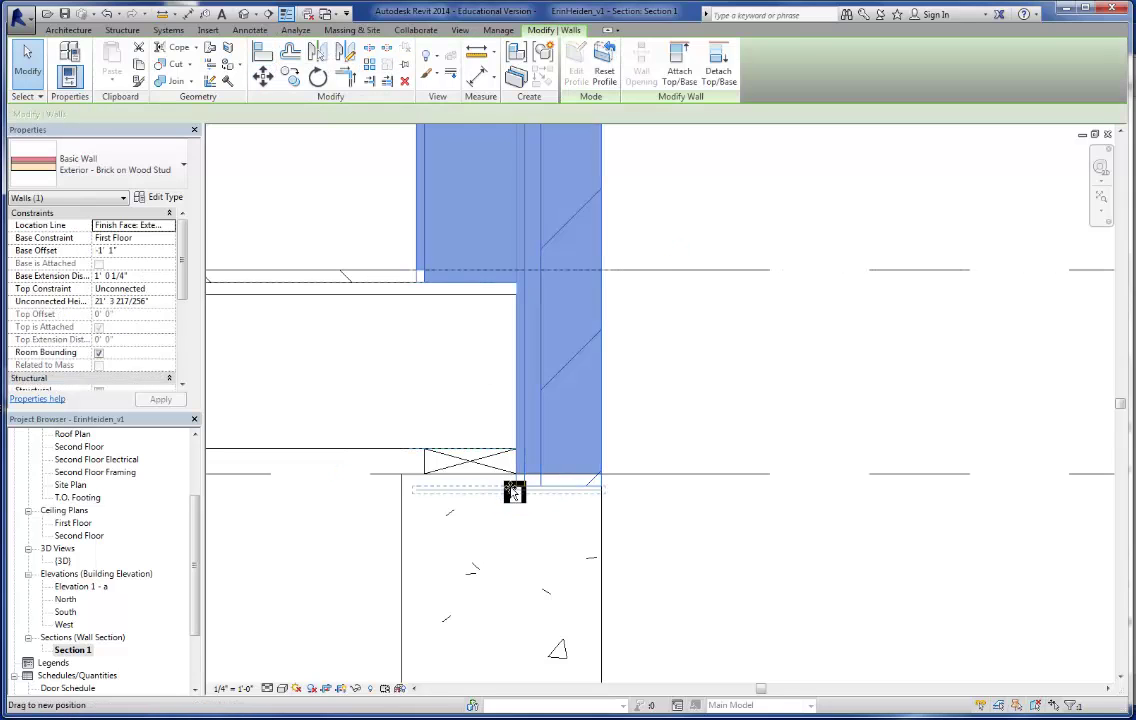
pyautogui.moveTo(512, 481); pyautogui.dragTo(512, 462)
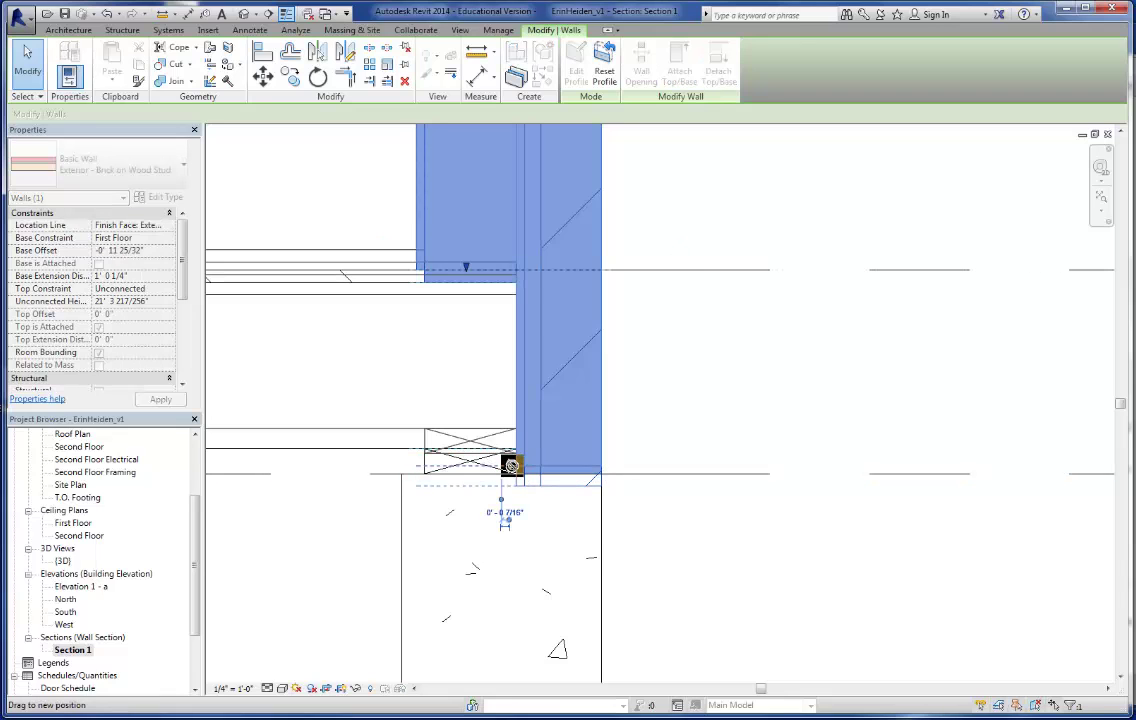
pyautogui.click(252, 335)
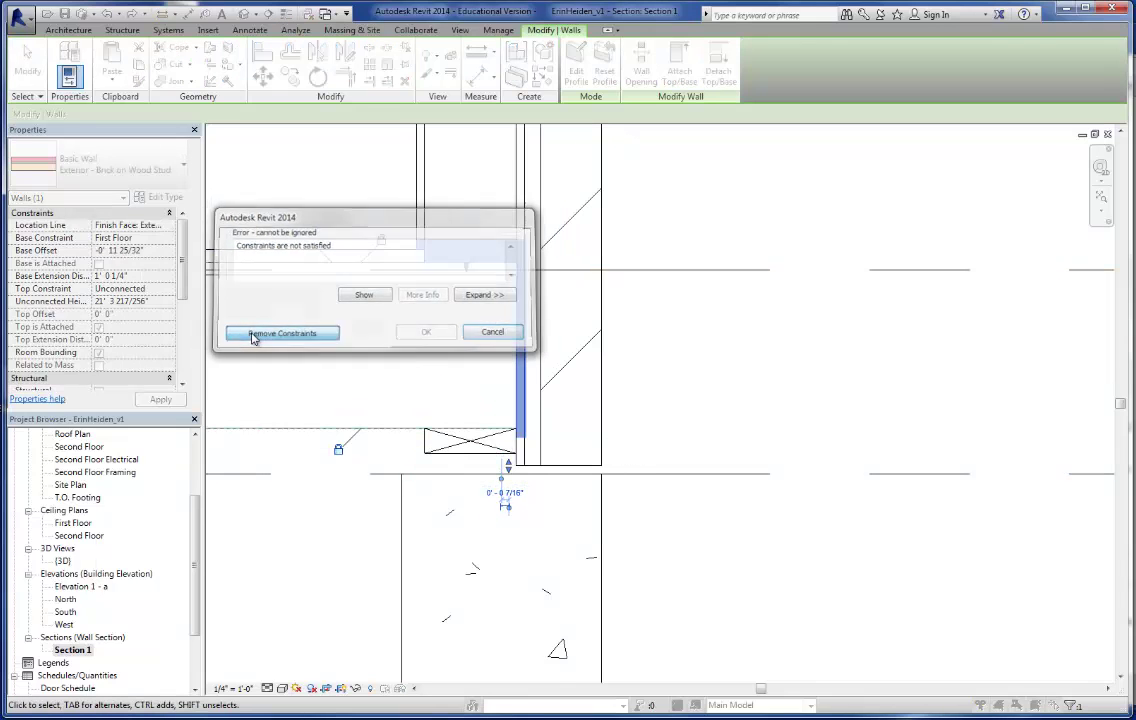
pyautogui.click(506, 397)
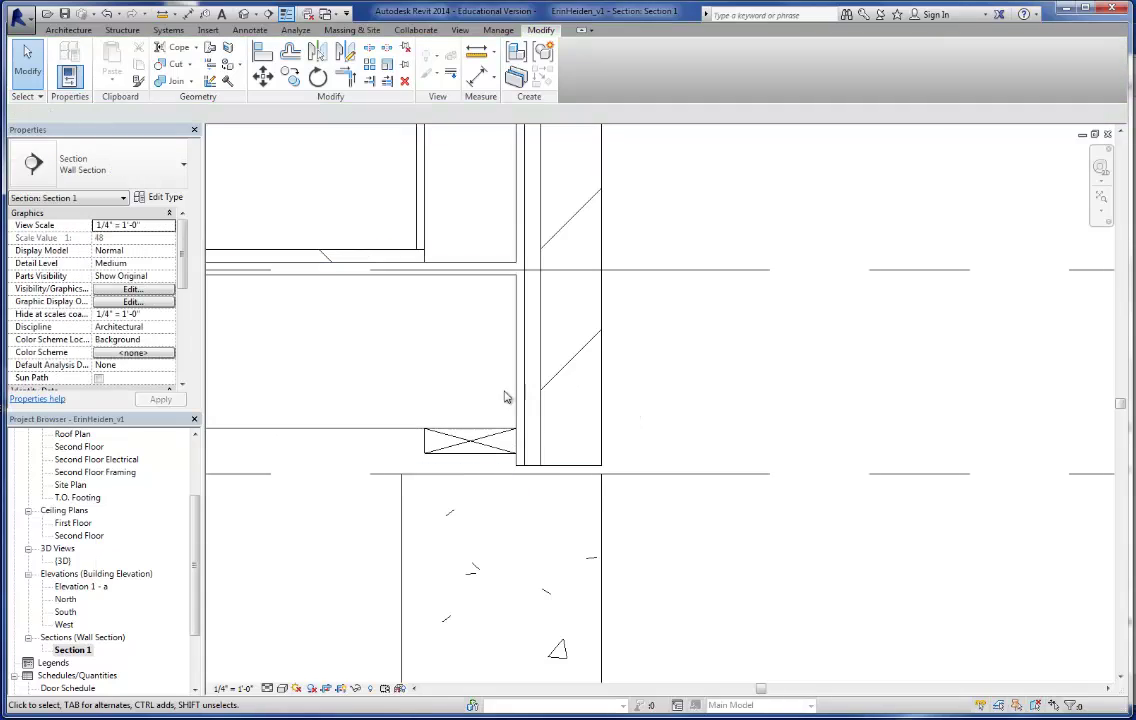
# Undo the latest brick wall base adjustment and the Foundation level move, bringing the floor and sill plate back to their previous positions
pyautogui.click(494, 459)
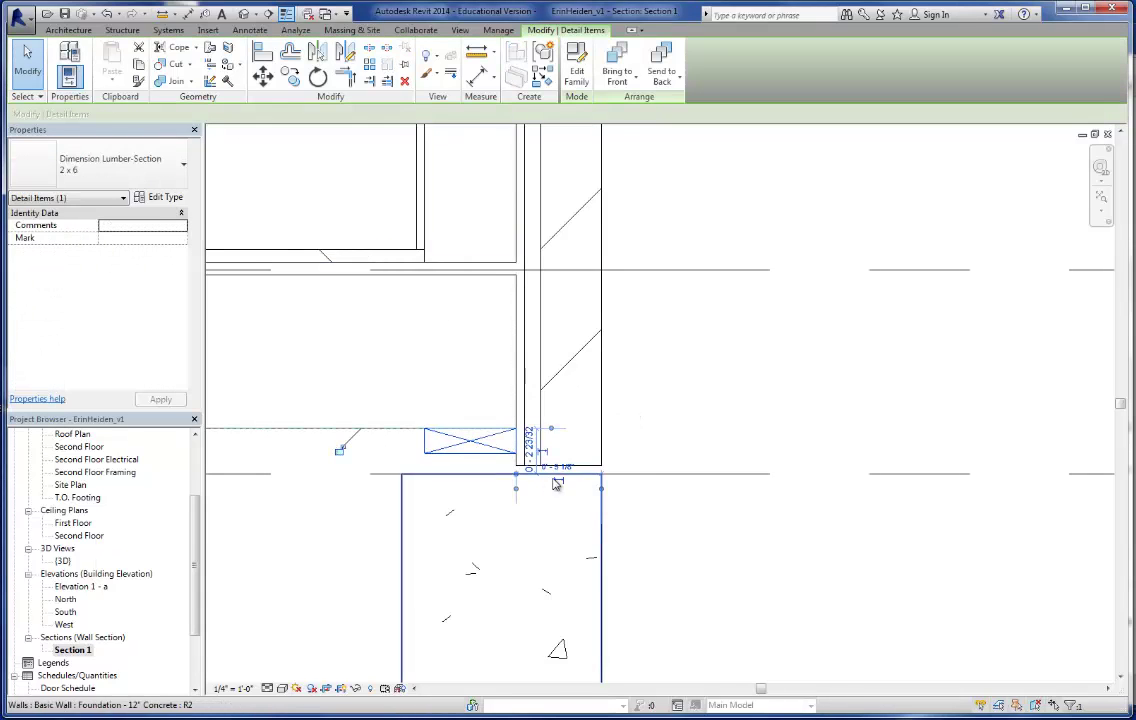
pyautogui.click(642, 459)
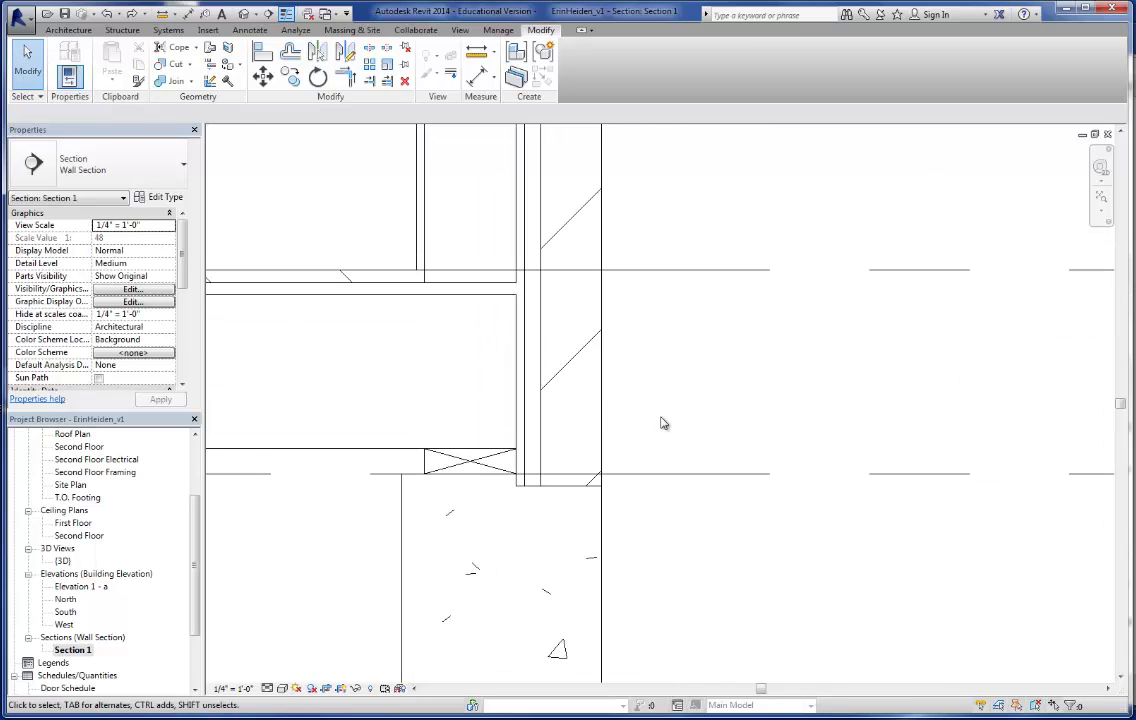
pyautogui.click(465, 462)
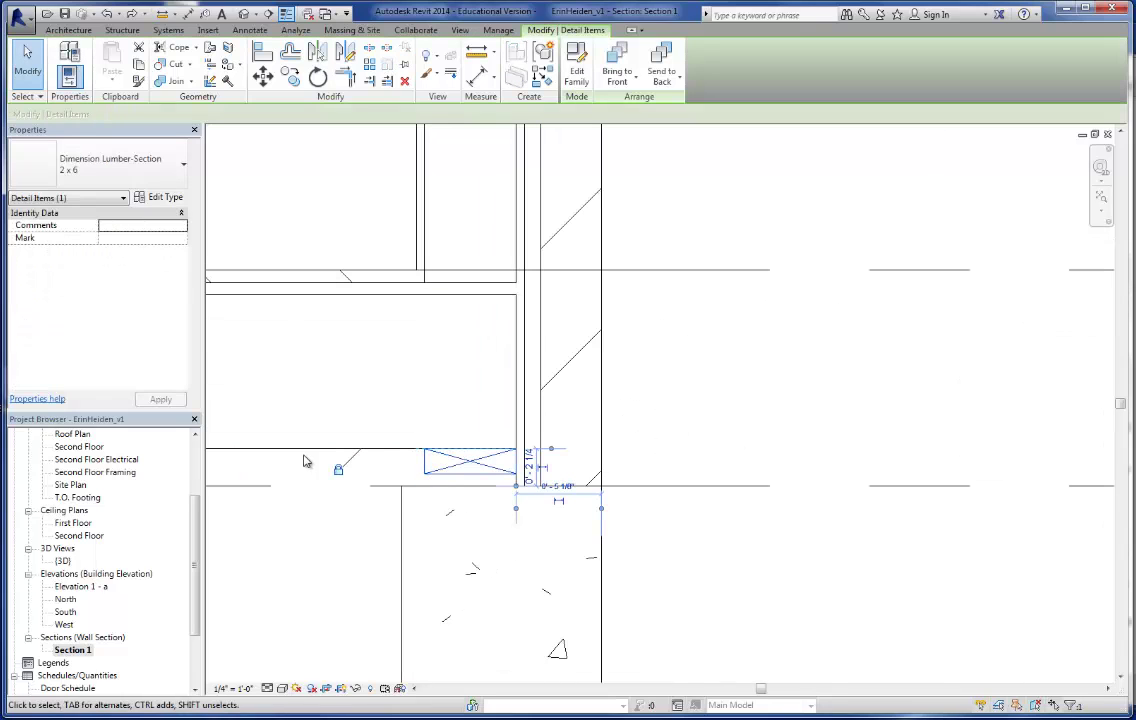
# Raise the foundation wall's top and the brick exterior wall's base to the underside of the sill plate
pyautogui.click(474, 218)
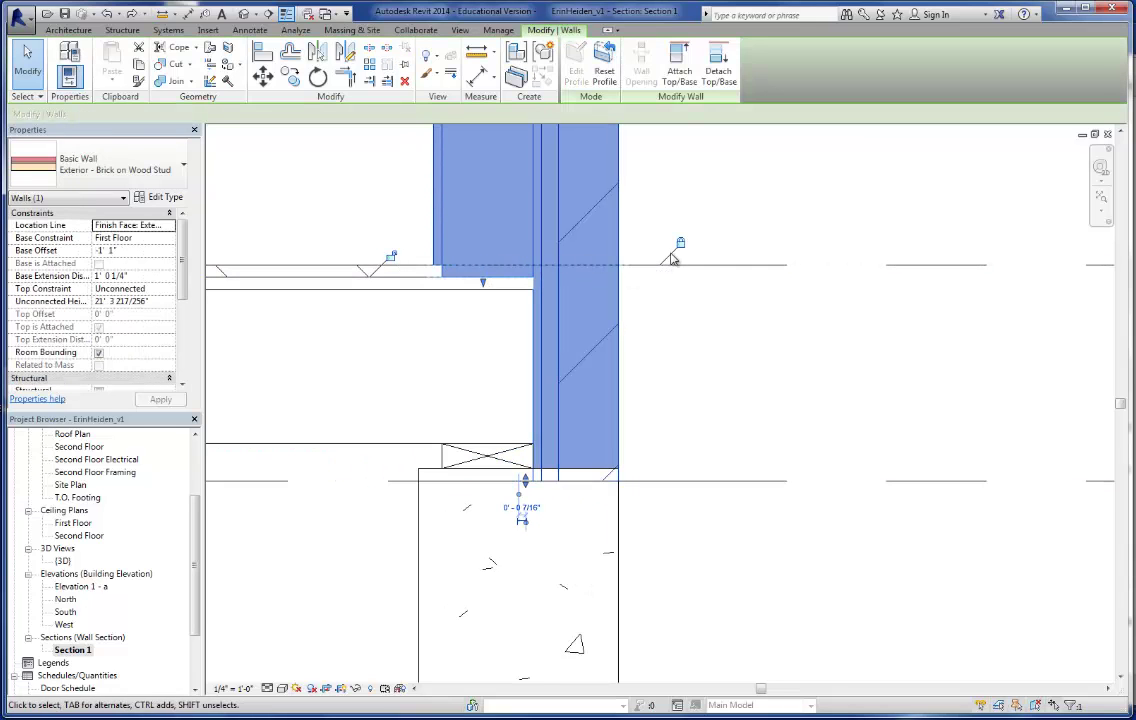
pyautogui.click(670, 363)
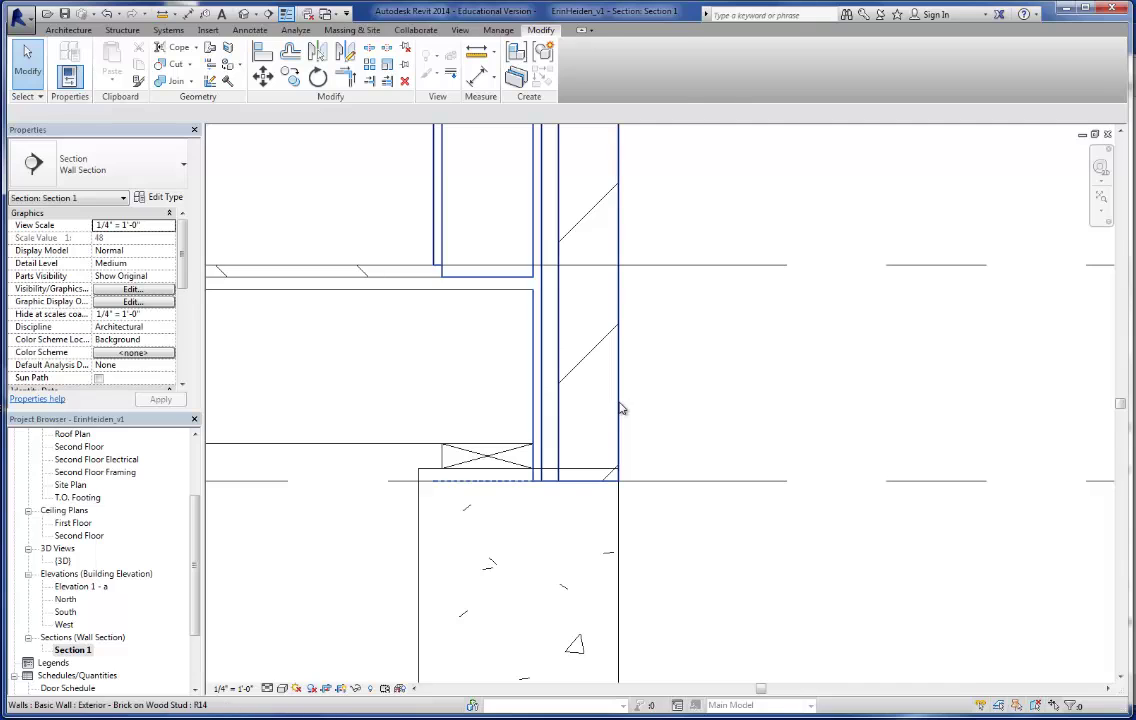
pyautogui.click(619, 406)
pyautogui.moveTo(528, 484); pyautogui.dragTo(672, 477)
pyautogui.click(655, 485)
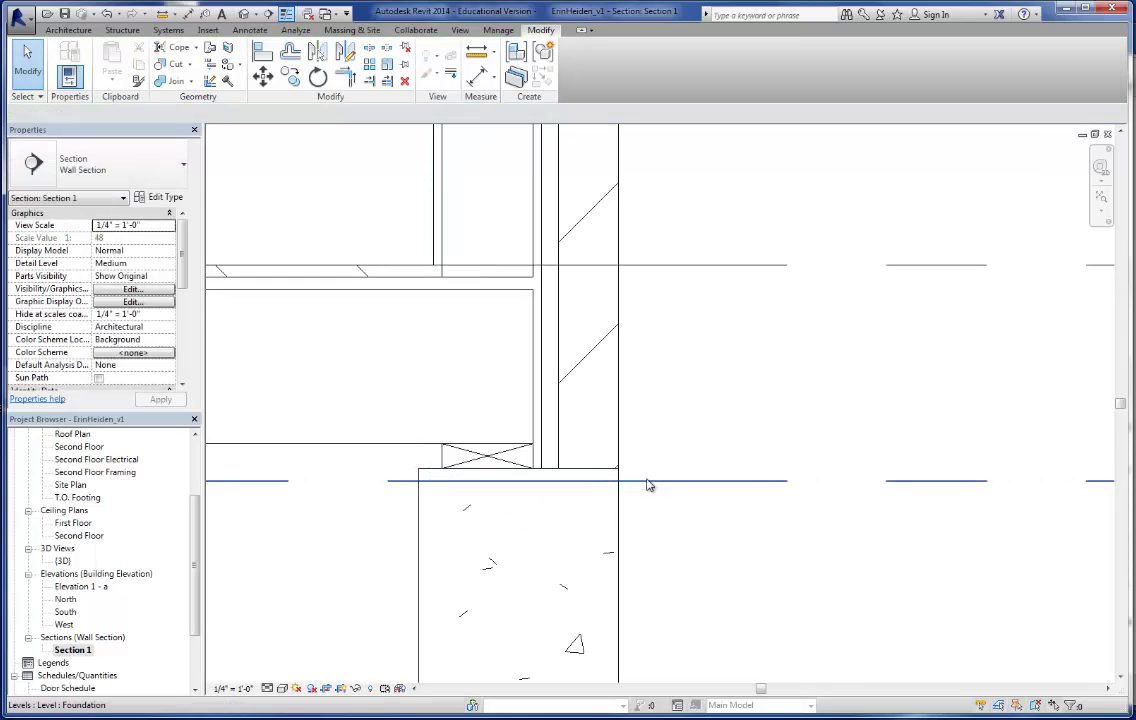
# Examine how the floor, sill plate and brick wall bear on the foundation, along with the full height of Section 1
pyautogui.scroll(-3, 640, 520)
pyautogui.scroll(-2, 652, 532)
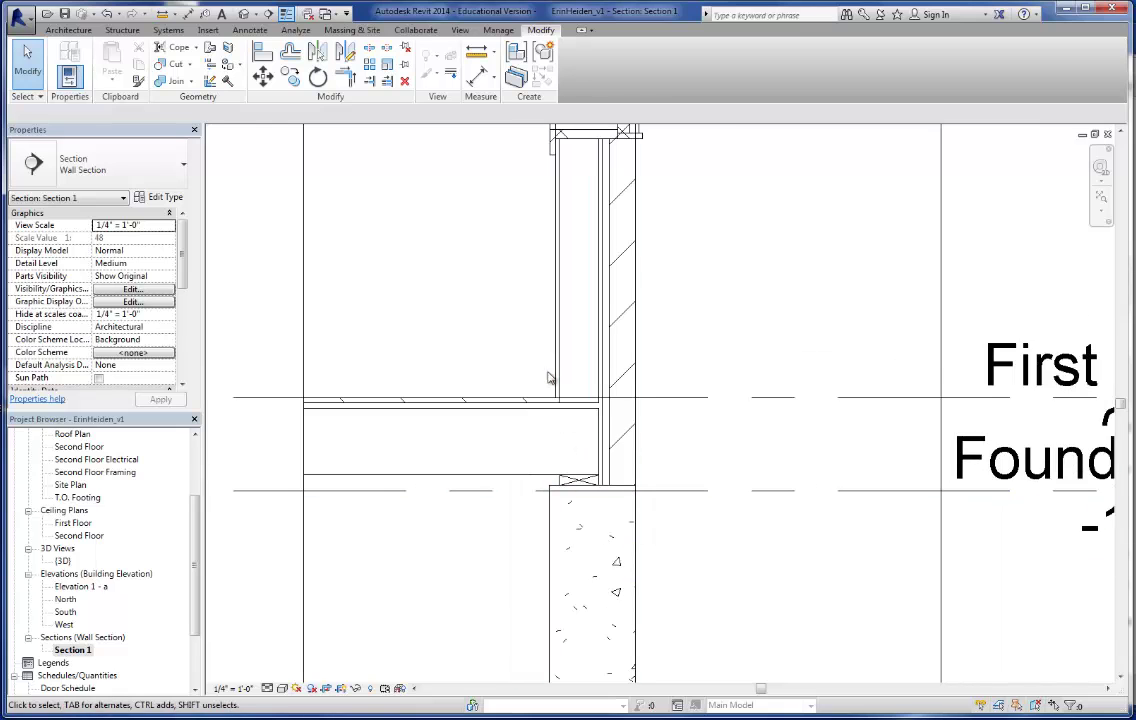
pyautogui.scroll(-2, 507, 292)
pyautogui.scroll(-2, 499, 472)
pyautogui.scroll(2, 560, 385)
pyautogui.scroll(1, 532, 307)
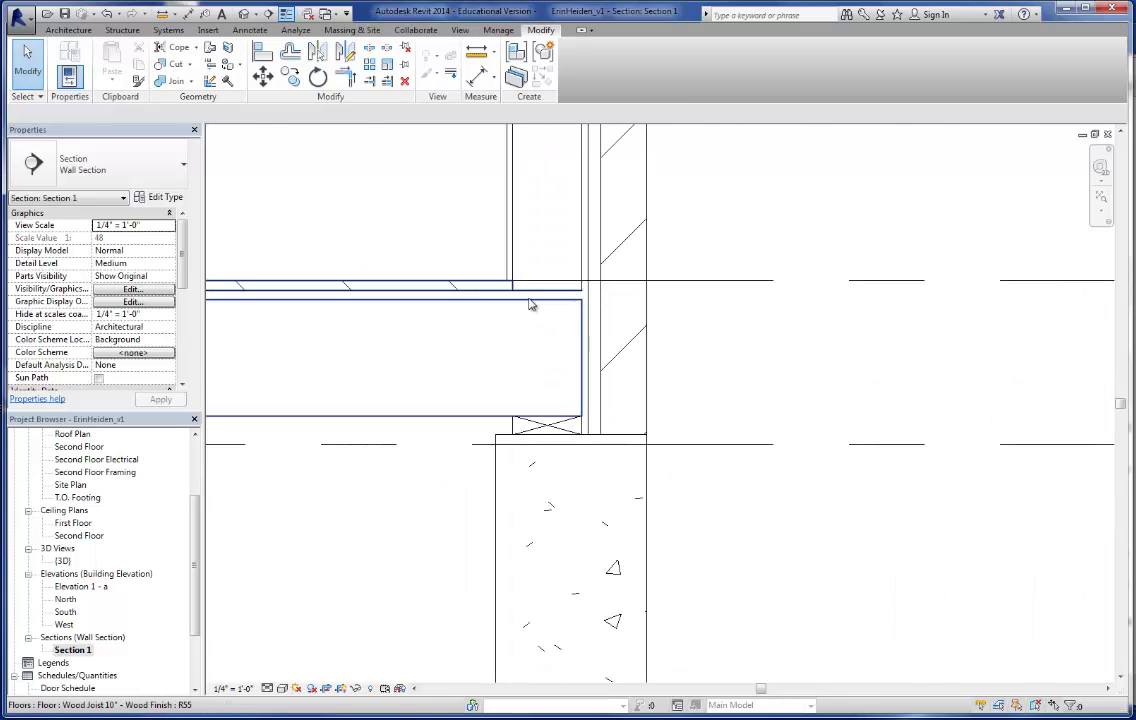
pyautogui.scroll(1, 494, 426)
pyautogui.scroll(1, 485, 434)
pyautogui.scroll(-2, 490, 470)
pyautogui.scroll(3, 493, 454)
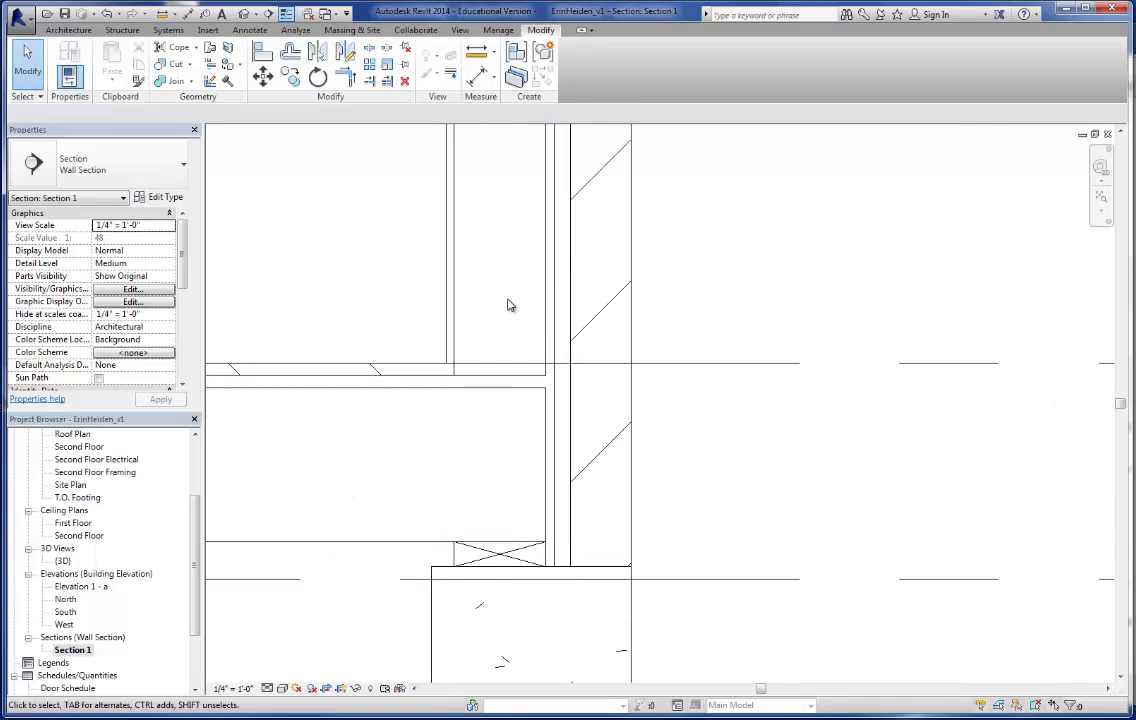
pyautogui.scroll(-1, 508, 305)
pyautogui.scroll(-5, 508, 312)
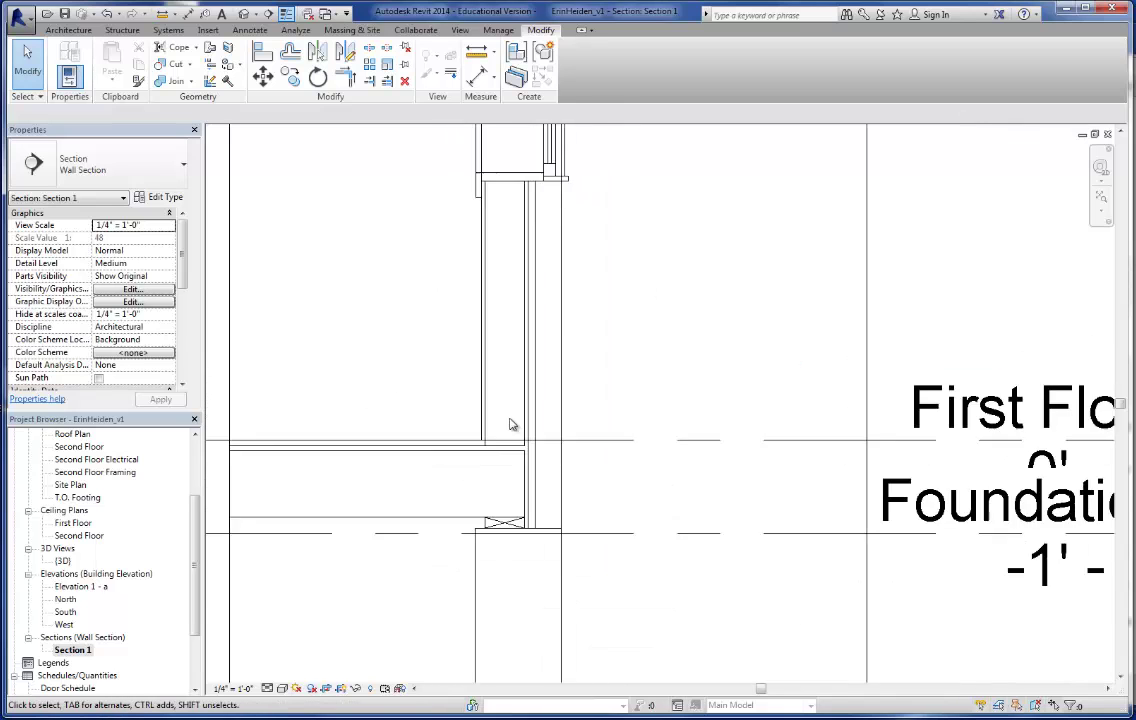
pyautogui.moveTo(510, 335); pyautogui.dragTo(516, 511, button='middle')
pyautogui.scroll(-1, 505, 497)
pyautogui.scroll(1, 507, 527)
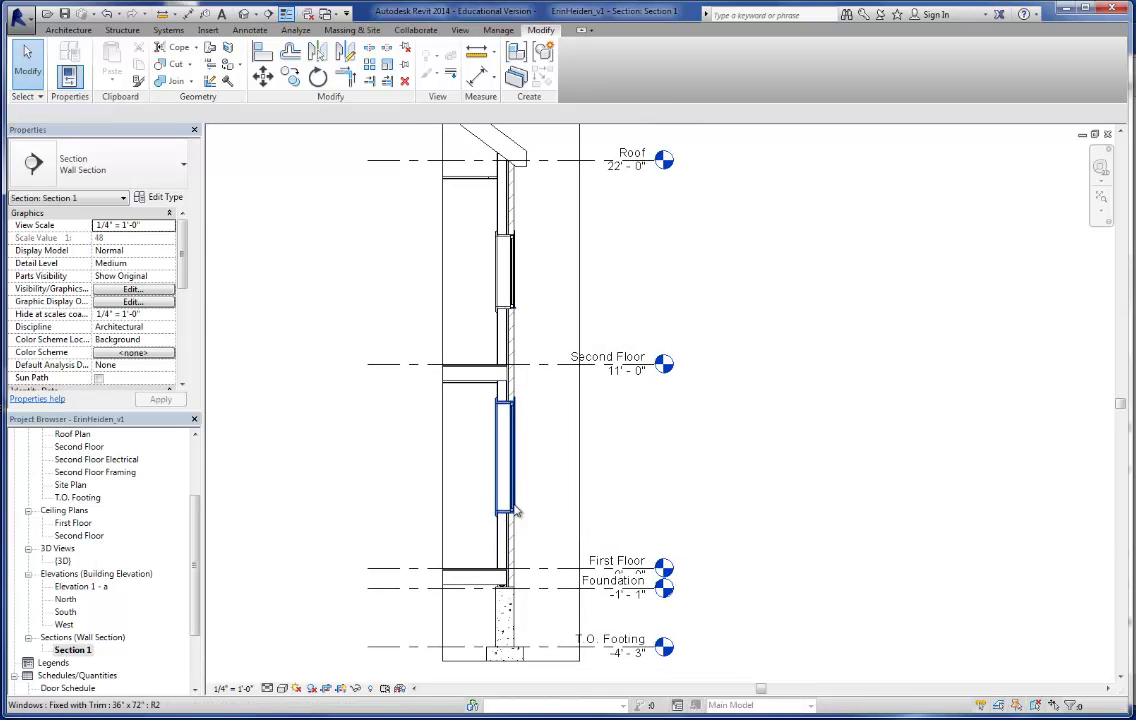